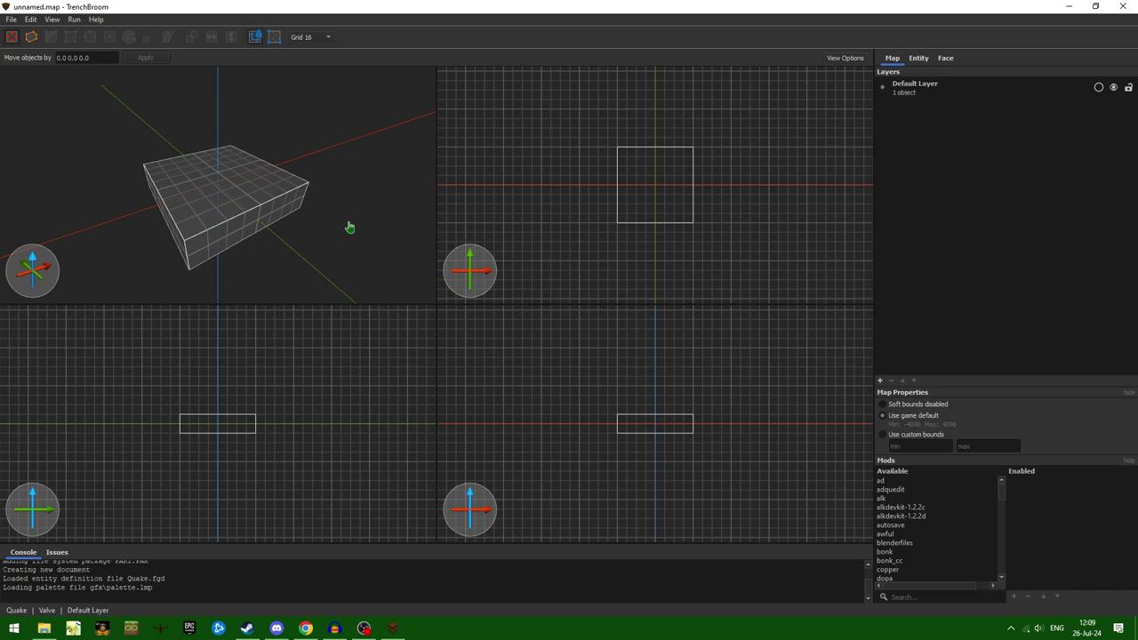
- In the View preferences, set the interface Theme to Dark after briefly trying System
click(52, 19)
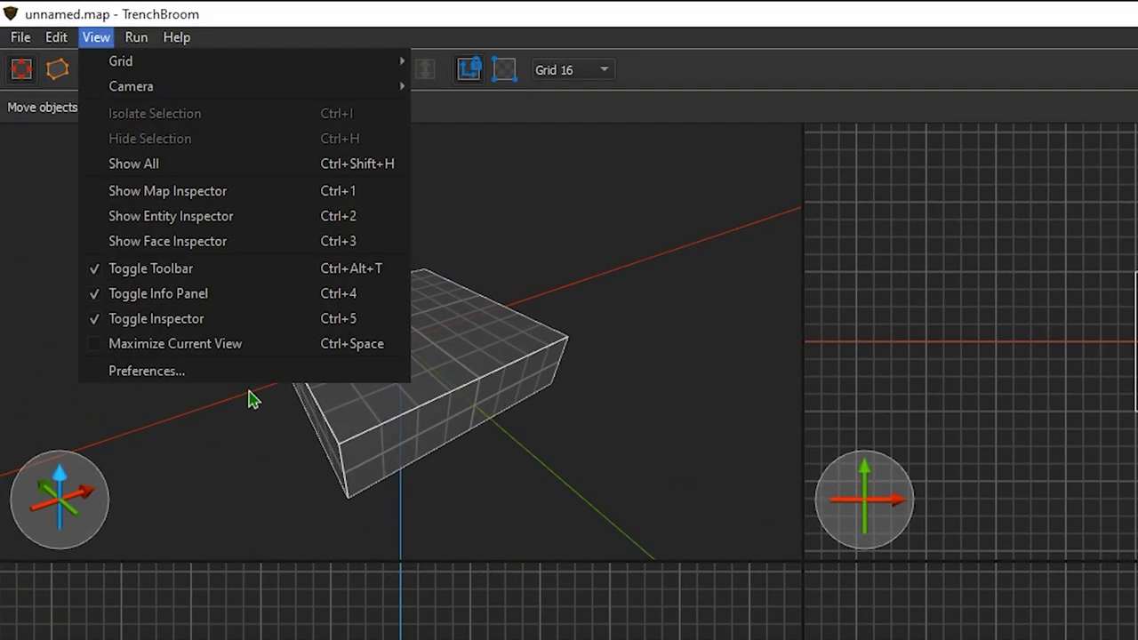
click(247, 373)
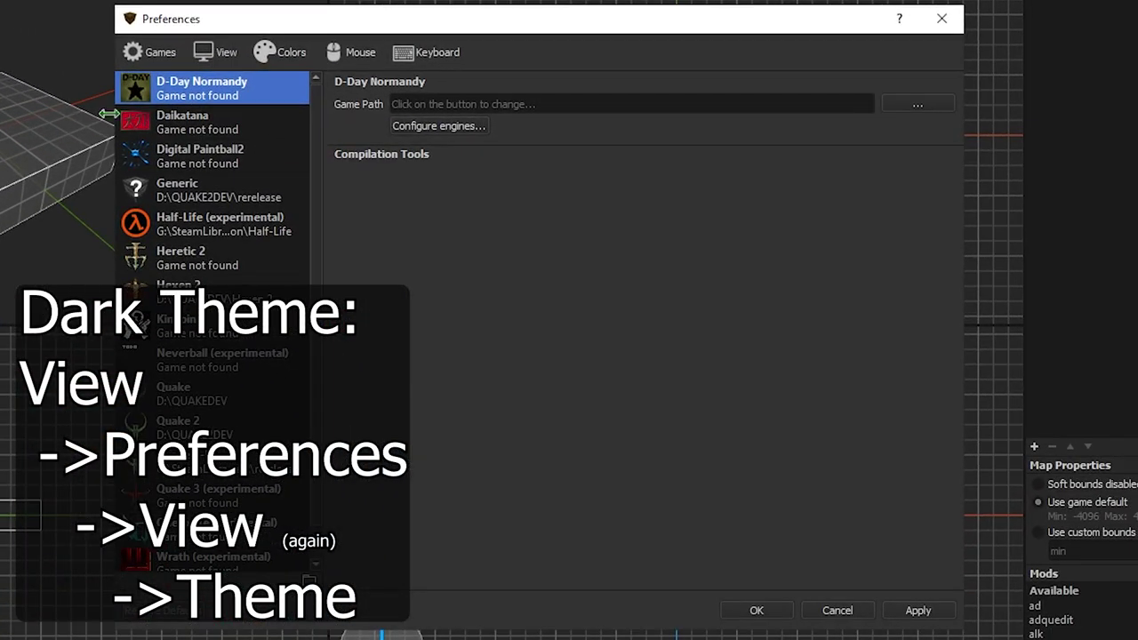
click(218, 53)
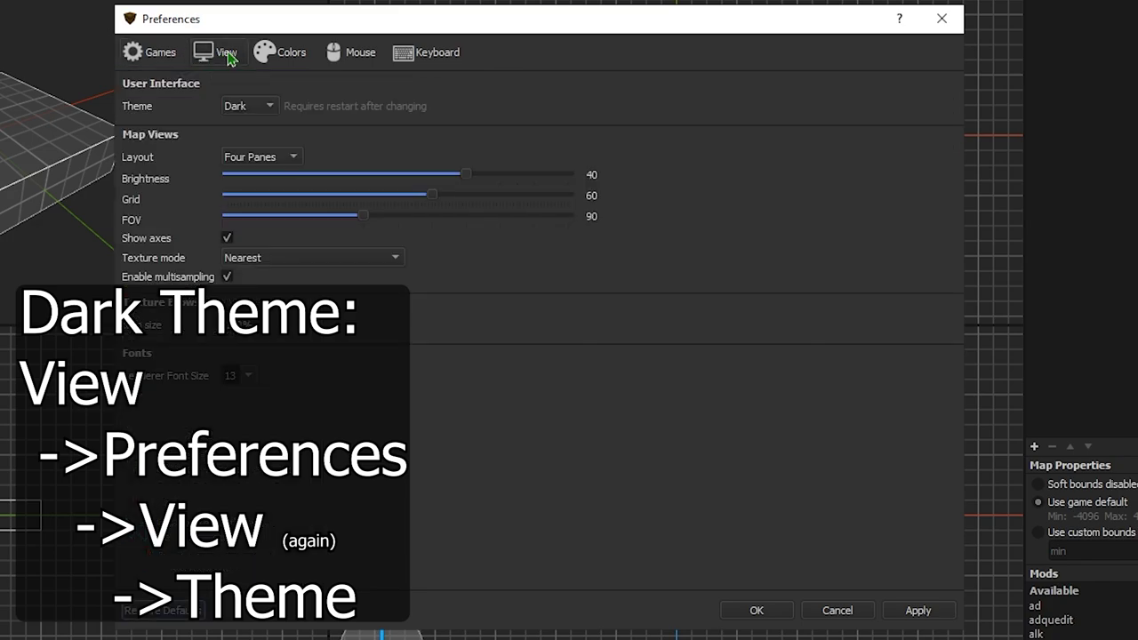
click(245, 113)
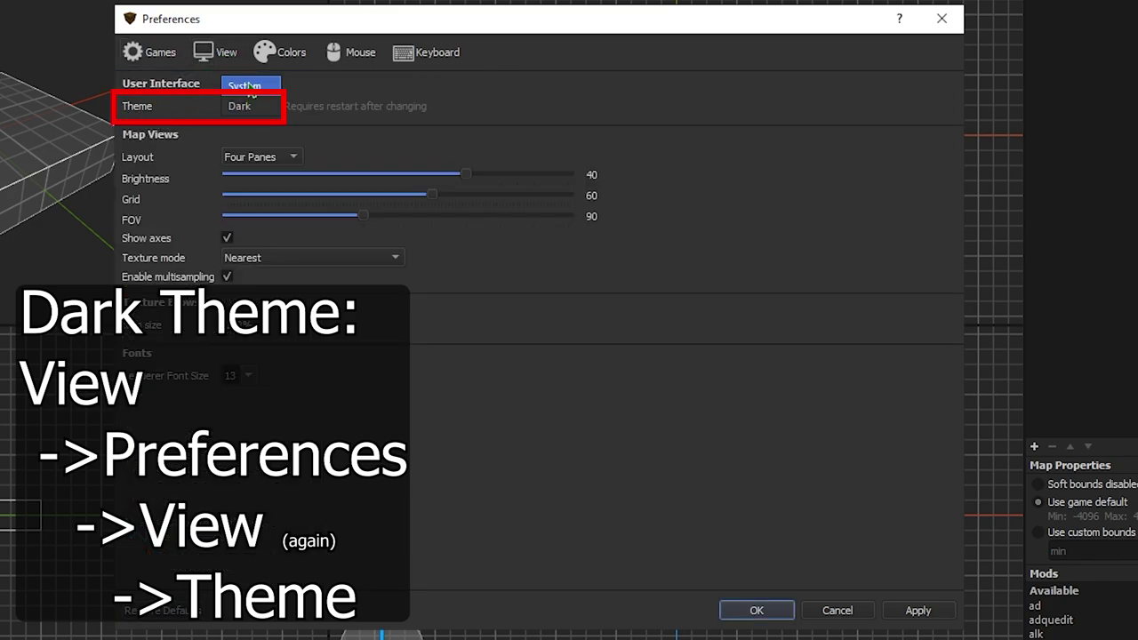
click(249, 86)
click(251, 107)
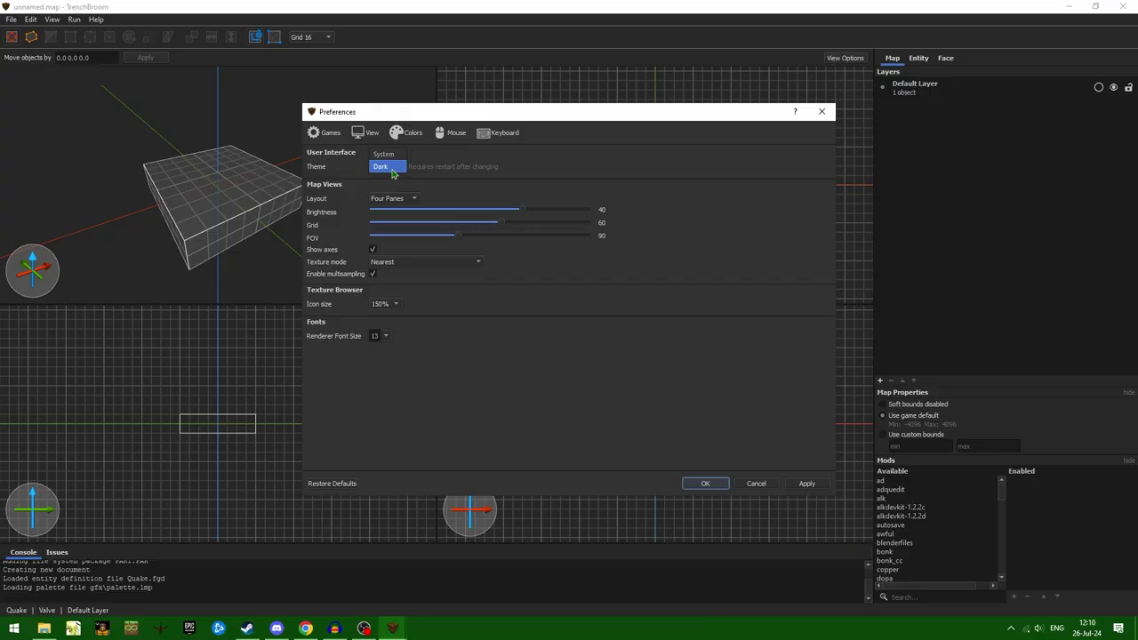
click(394, 170)
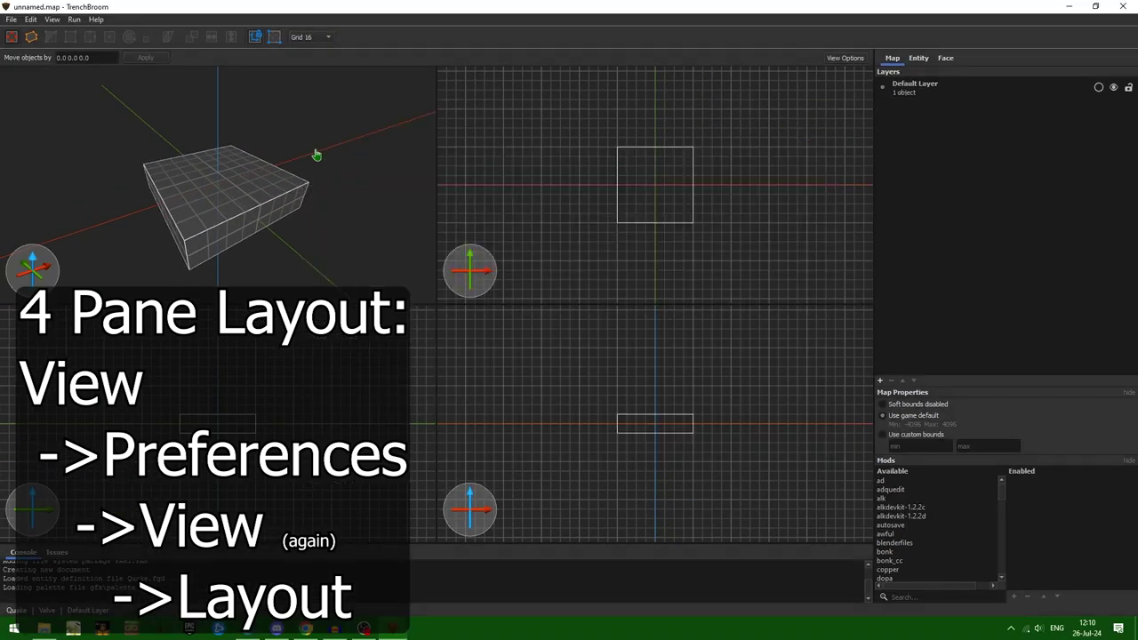
- Maximize and restore the 3D view and each 2D view with Ctrl+Space, returning to four panes
key(ctrl+space)
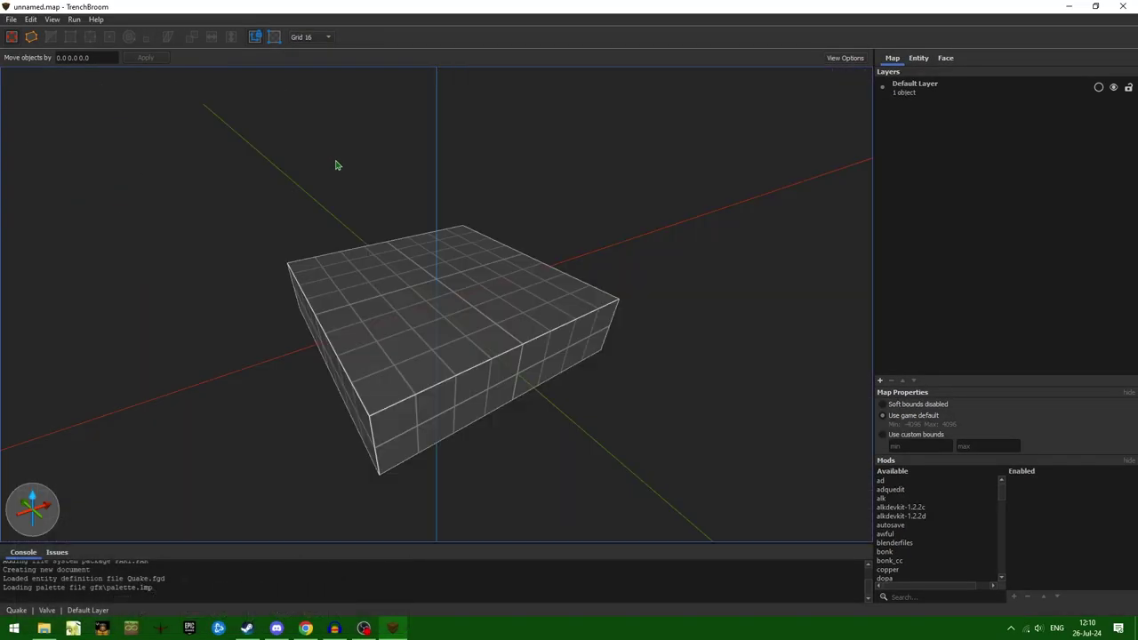
key(ctrl+space)
key(ctrl+space)
scroll(335, 216, down, 6)
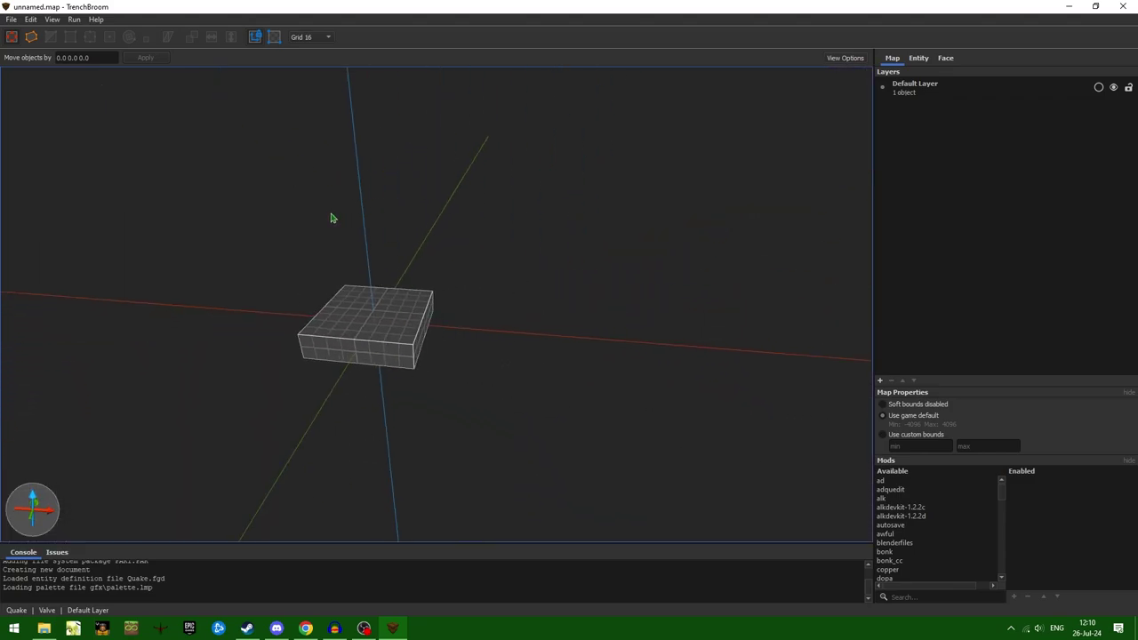
key(ctrl+space)
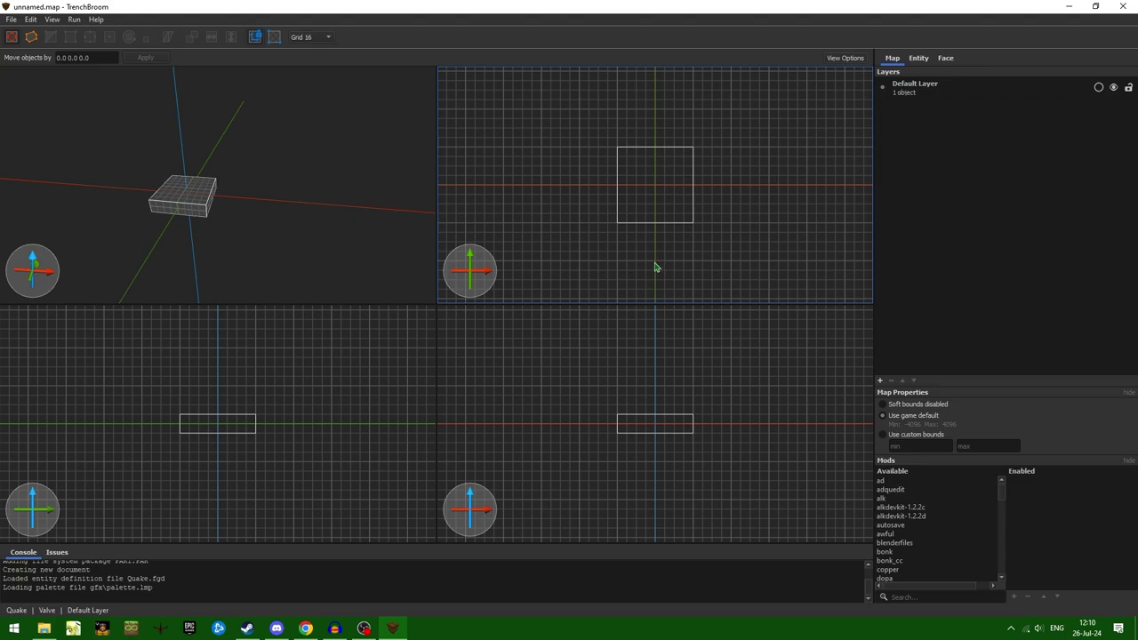
key(ctrl+space)
key(ctrl+space)
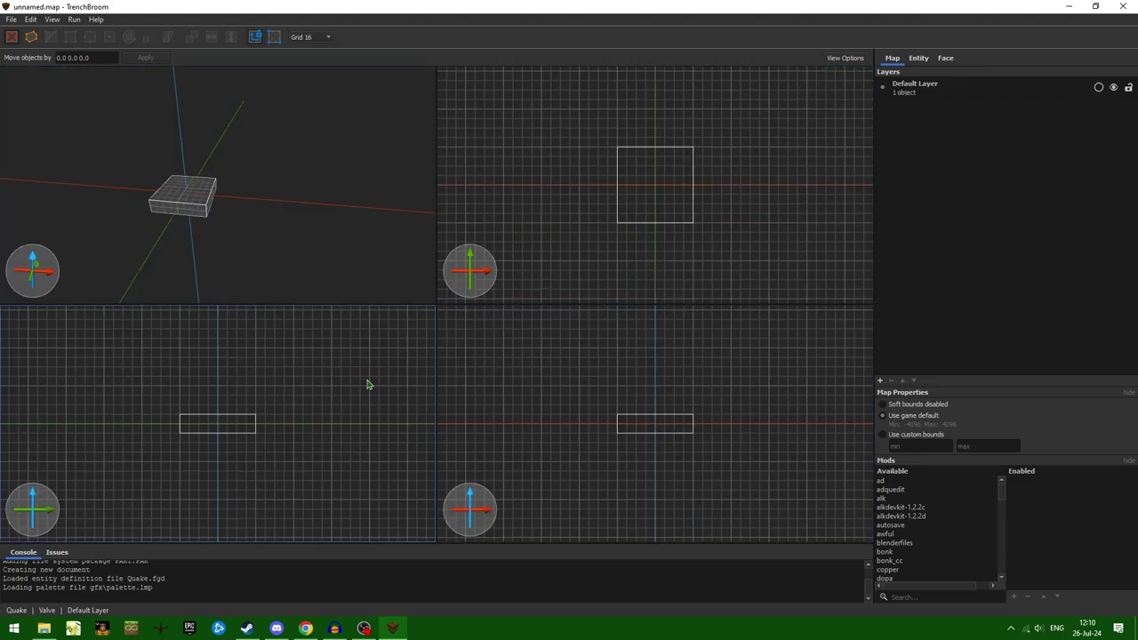
key(ctrl+space)
key(ctrl+space)
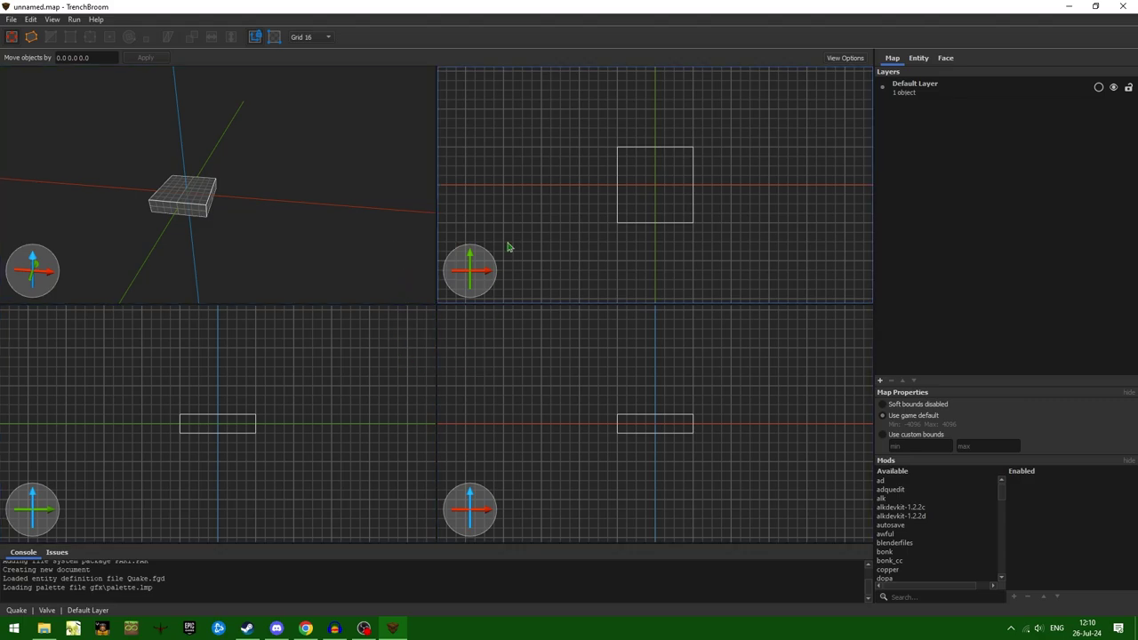
key(ctrl+space)
key(ctrl+space)
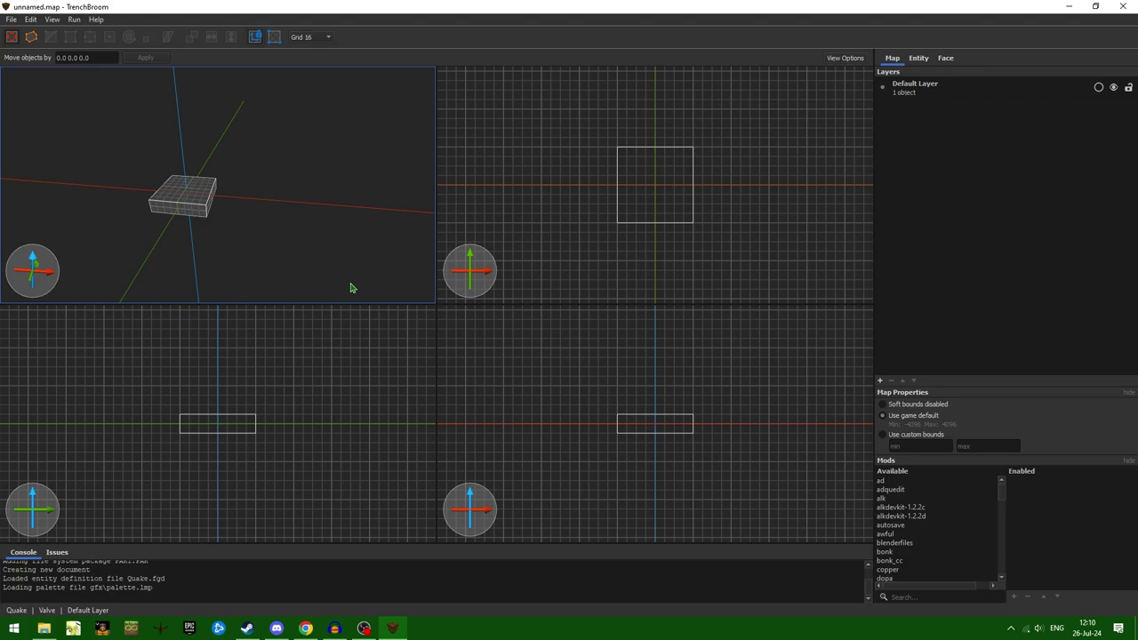
click(52, 19)
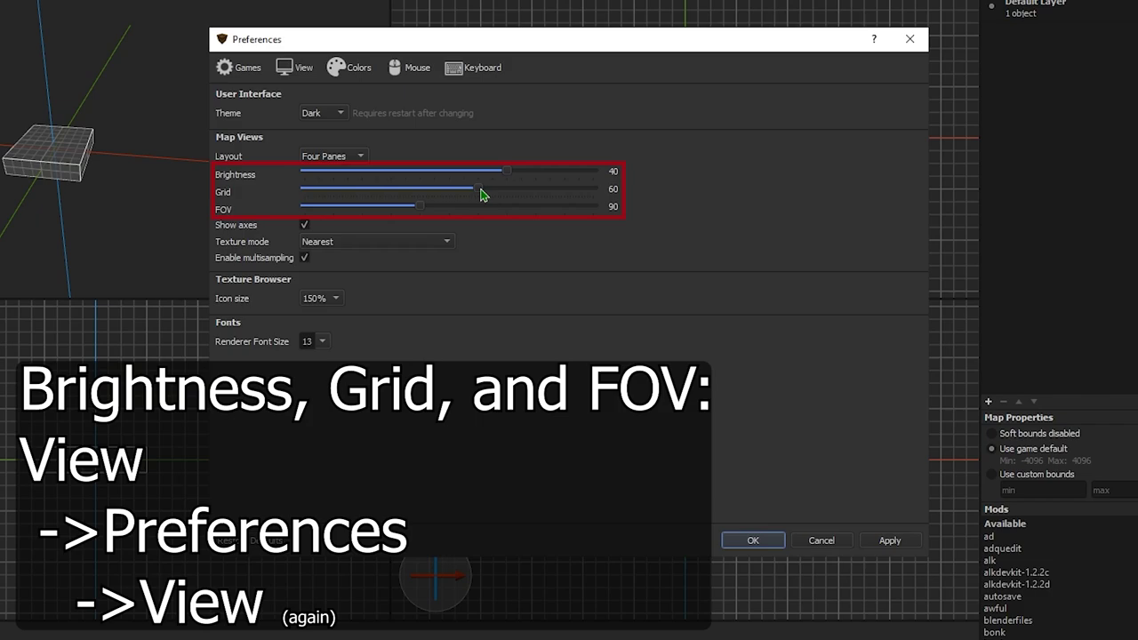
- Raise grid line visibility to 80, apply it, and widen the field of view to 100
drag(435, 140, 540, 145)
drag(554, 232, 546, 230)
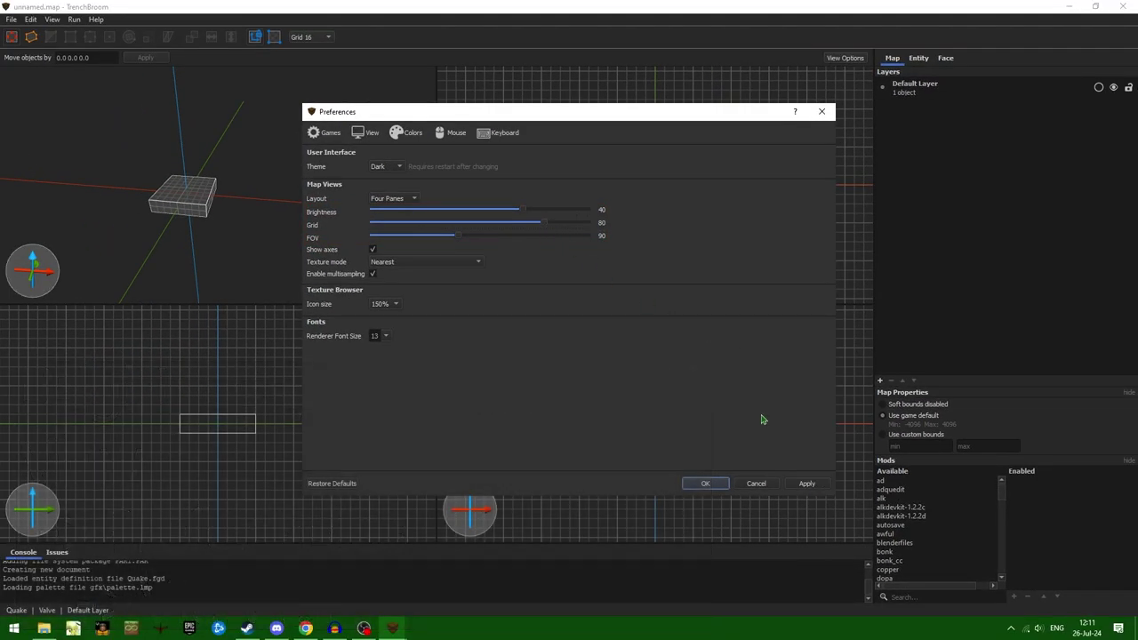
click(808, 486)
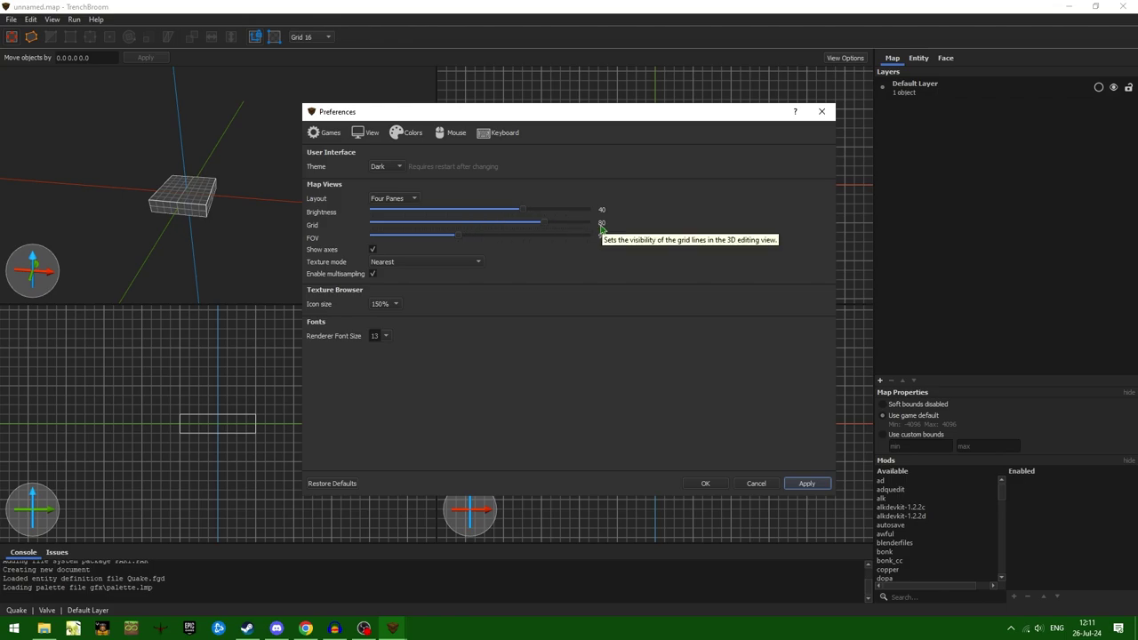
drag(455, 235, 480, 235)
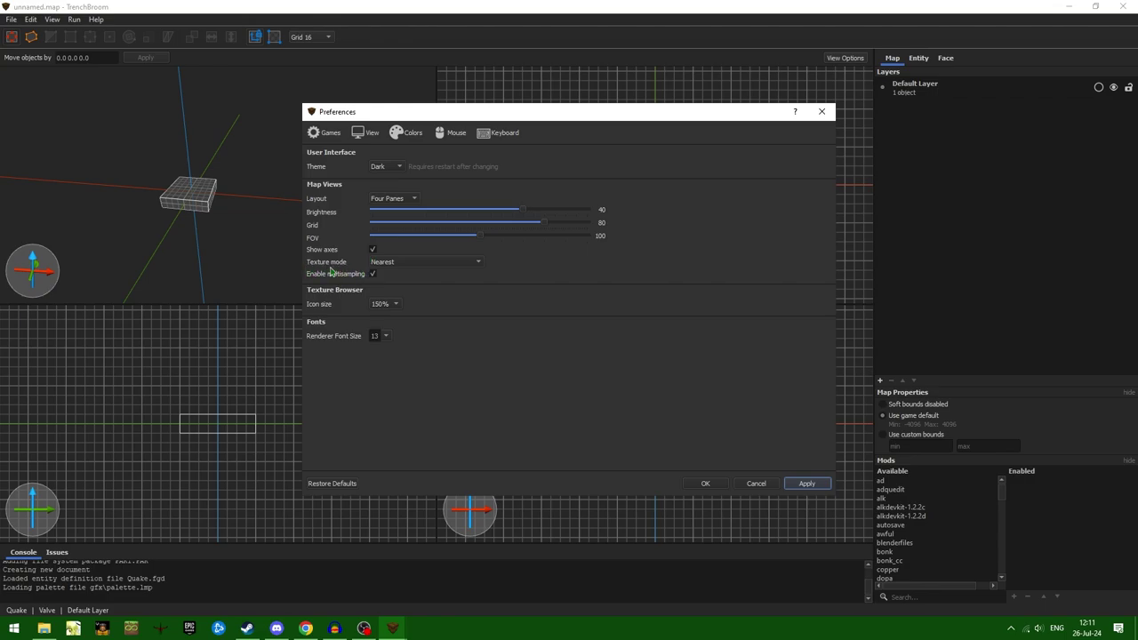
click(407, 263)
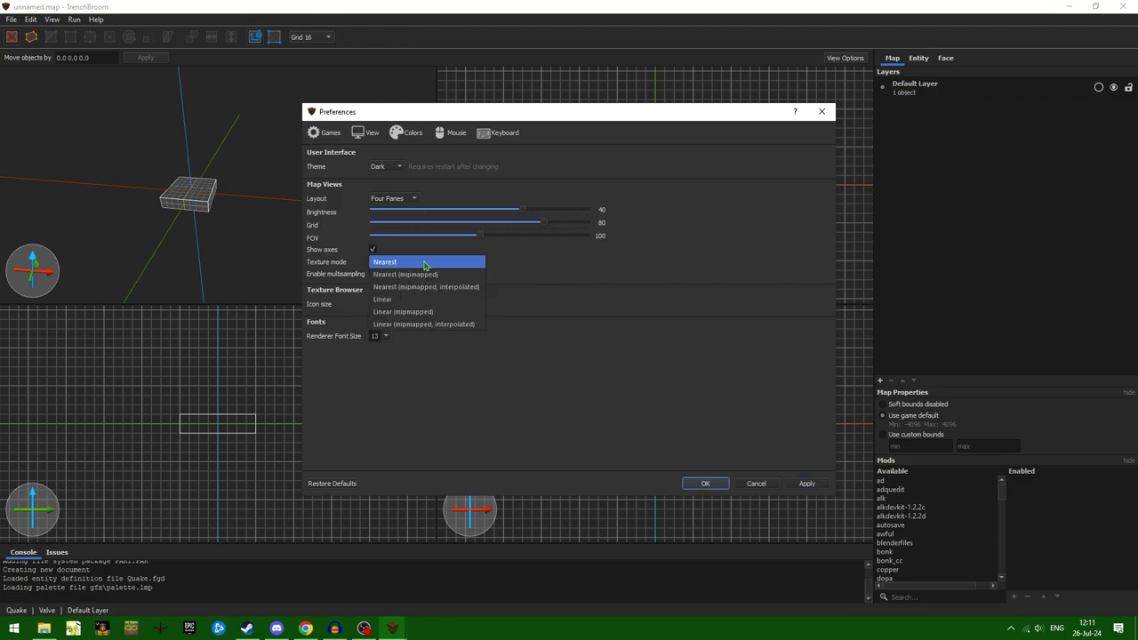
click(424, 264)
click(454, 262)
click(582, 263)
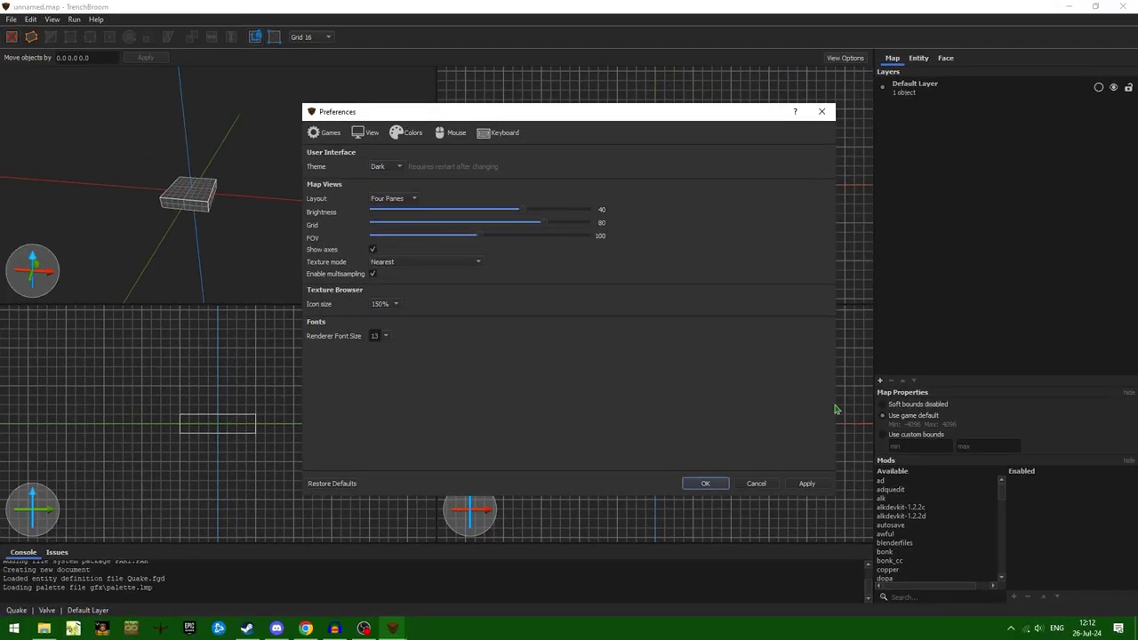
click(805, 484)
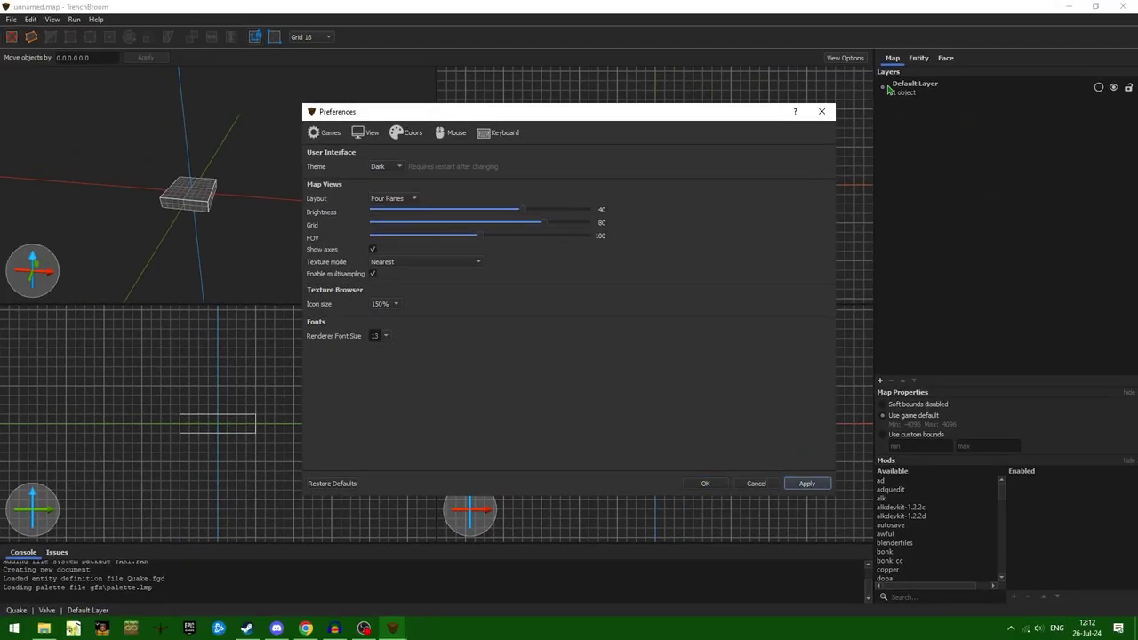
click(832, 113)
click(949, 58)
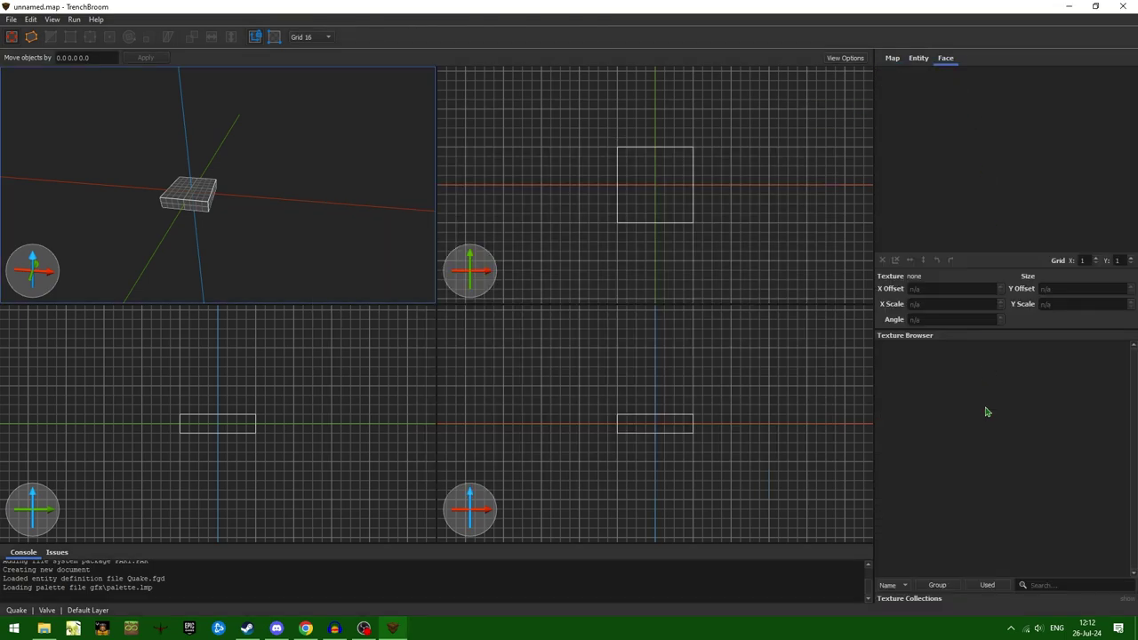
click(960, 598)
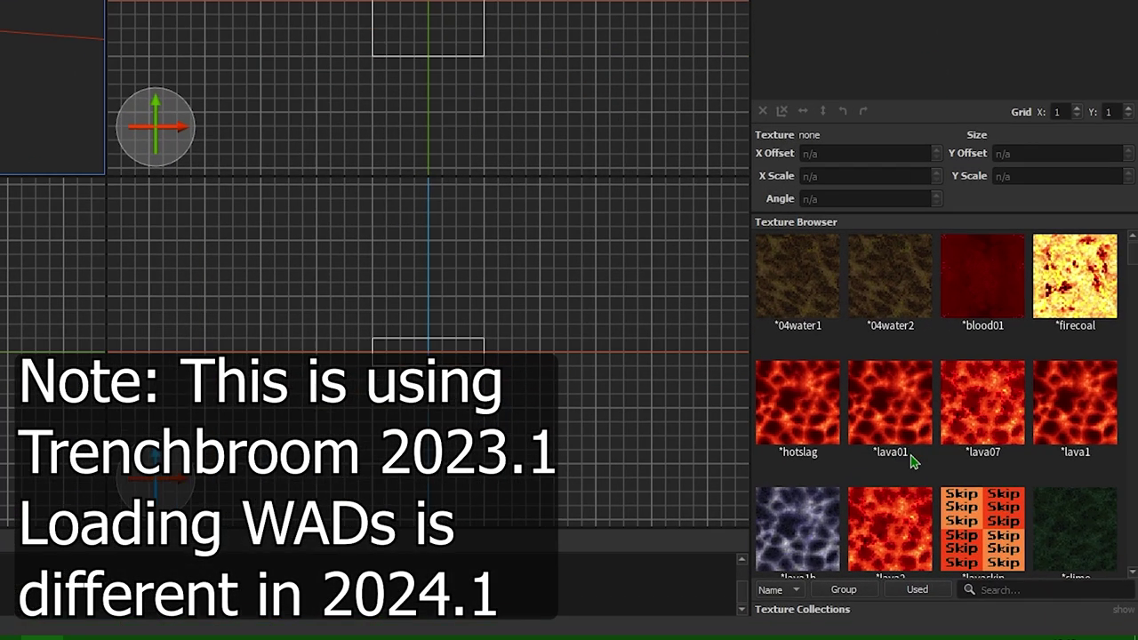
scroll(978, 503, down, 2)
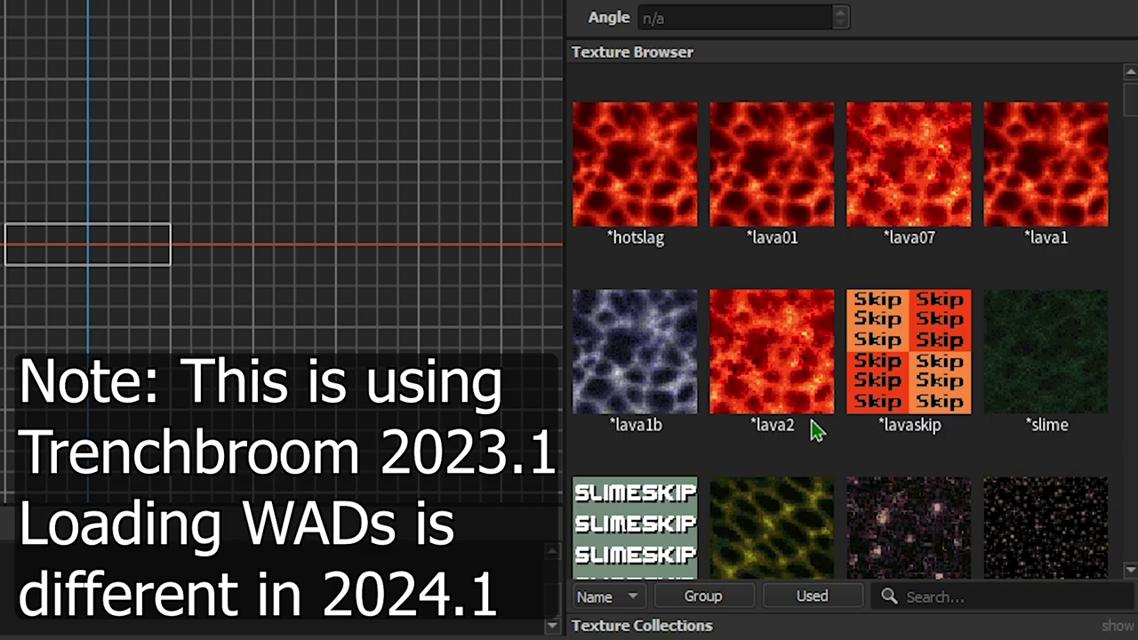
scroll(982, 503, up, 2)
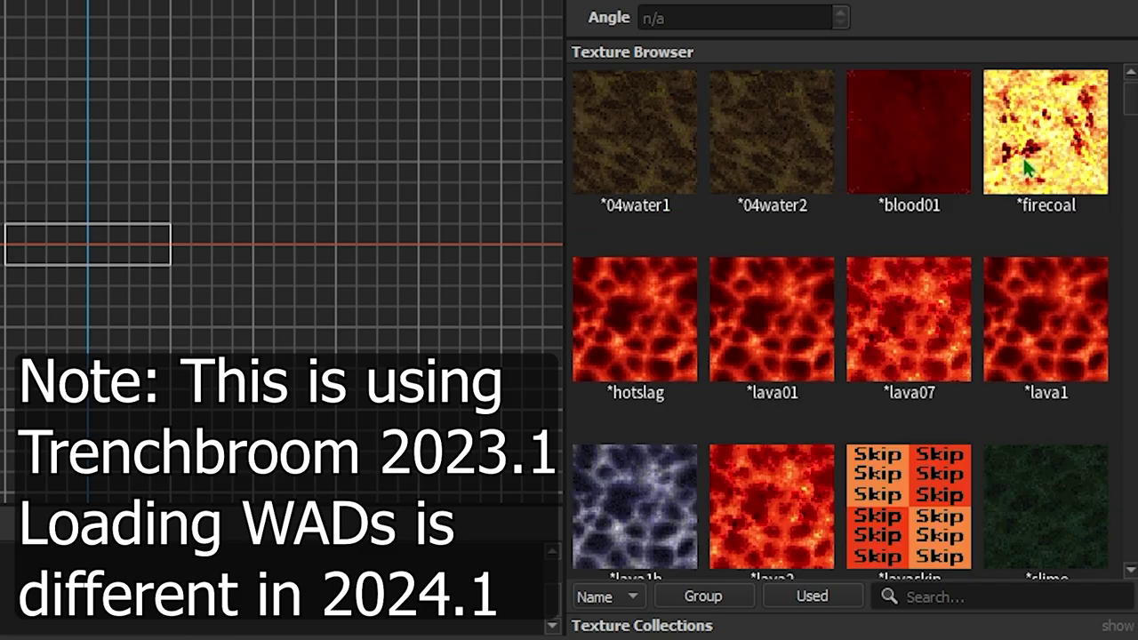
scroll(938, 458, down, 3)
scroll(936, 461, down, 3)
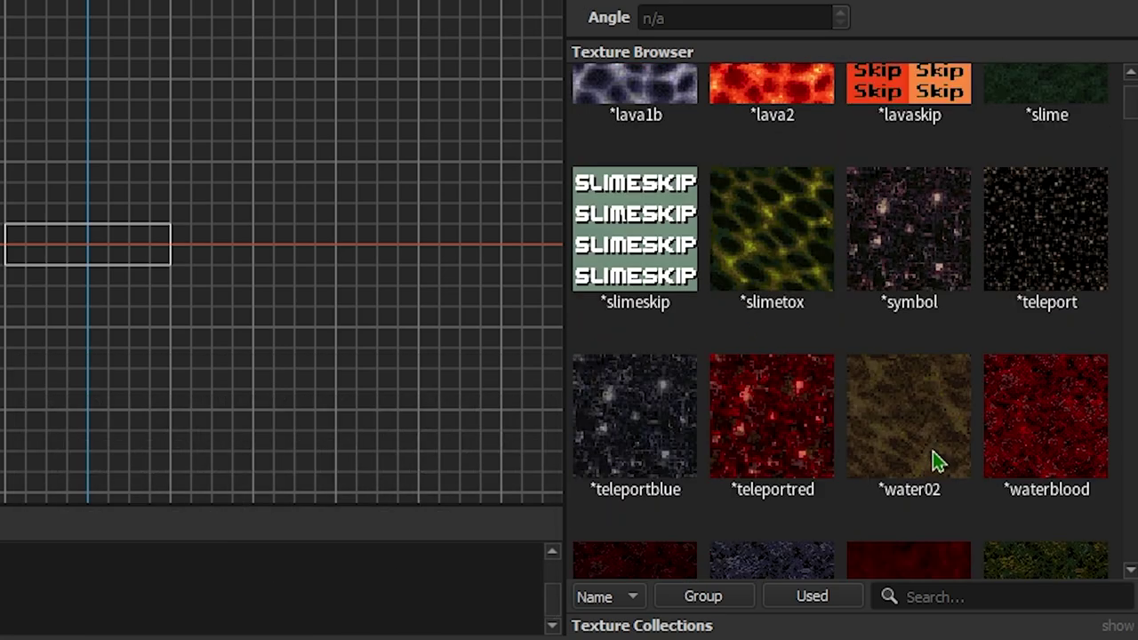
scroll(937, 460, up, 5)
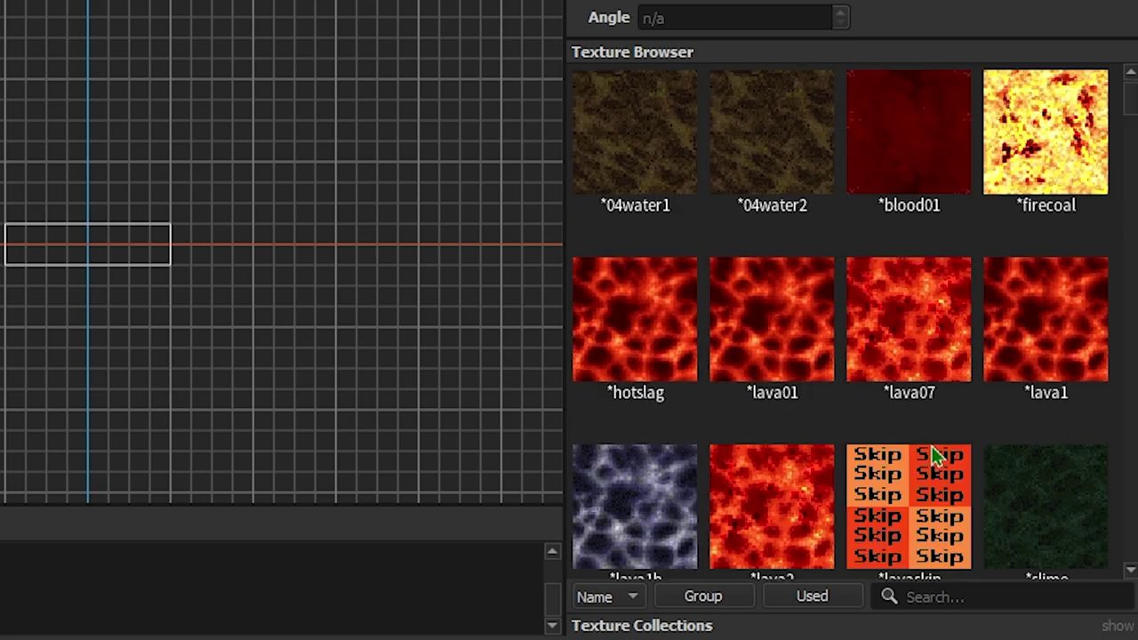
scroll(936, 458, down, 7)
scroll(938, 456, down, 15)
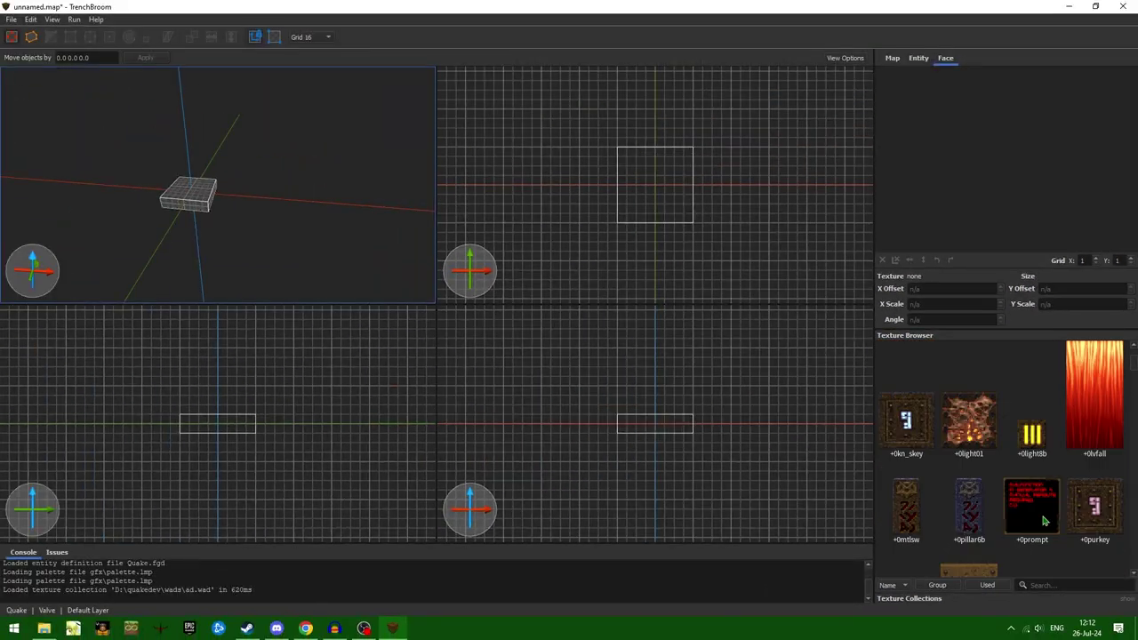
scroll(1046, 521, down, 3)
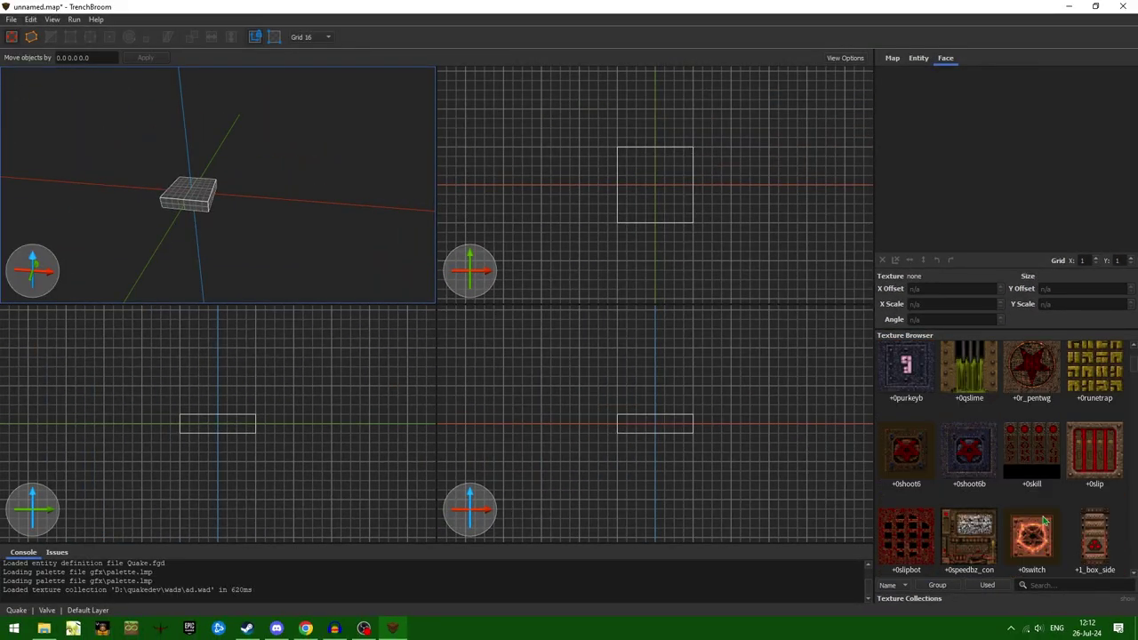
scroll(1031, 500, down, 10)
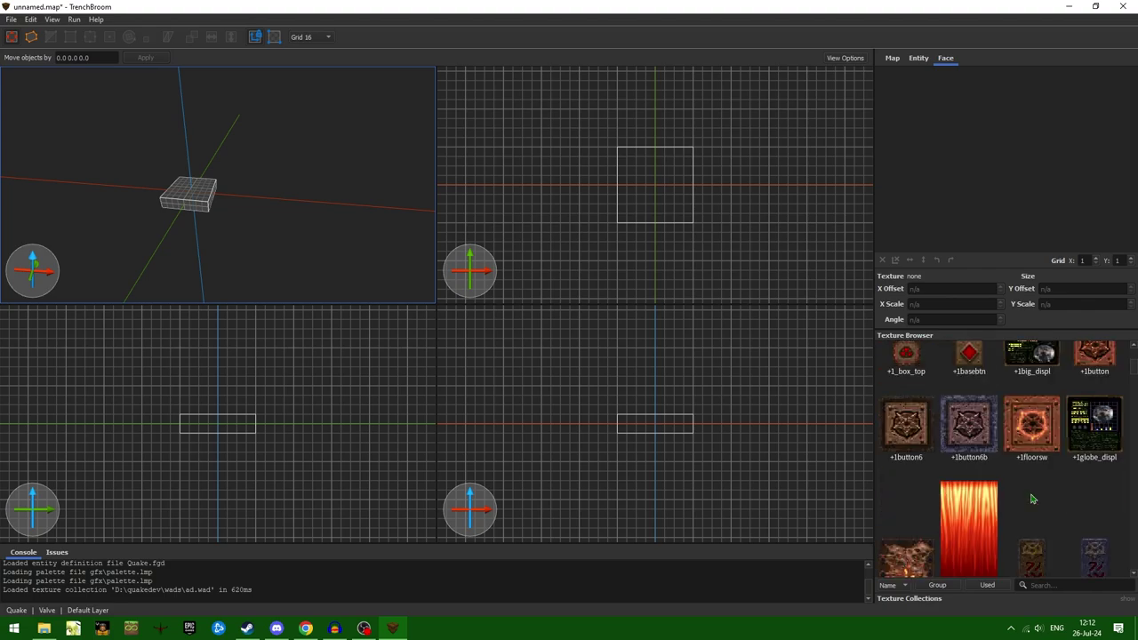
scroll(1032, 499, down, 3)
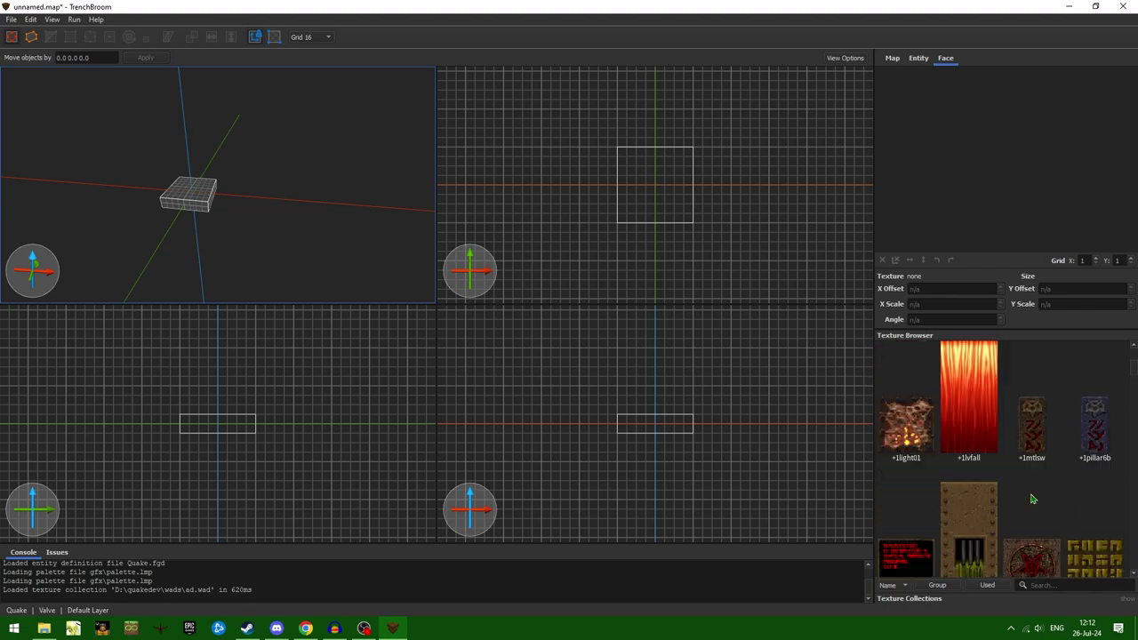
scroll(1031, 499, down, 2)
scroll(1031, 500, down, 2)
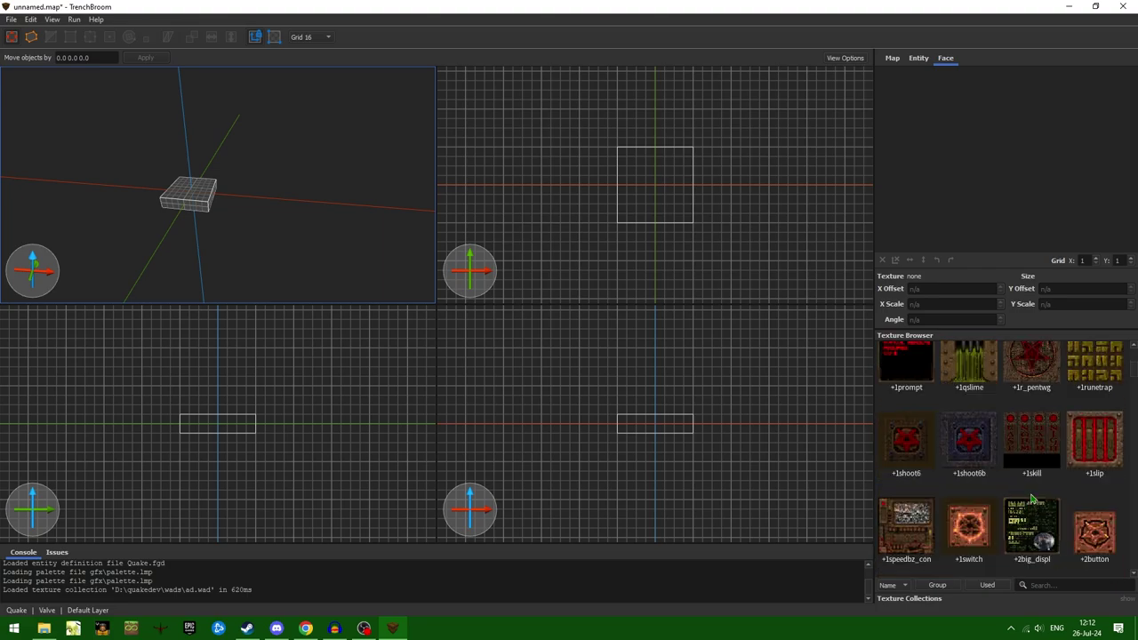
scroll(1031, 499, down, 10)
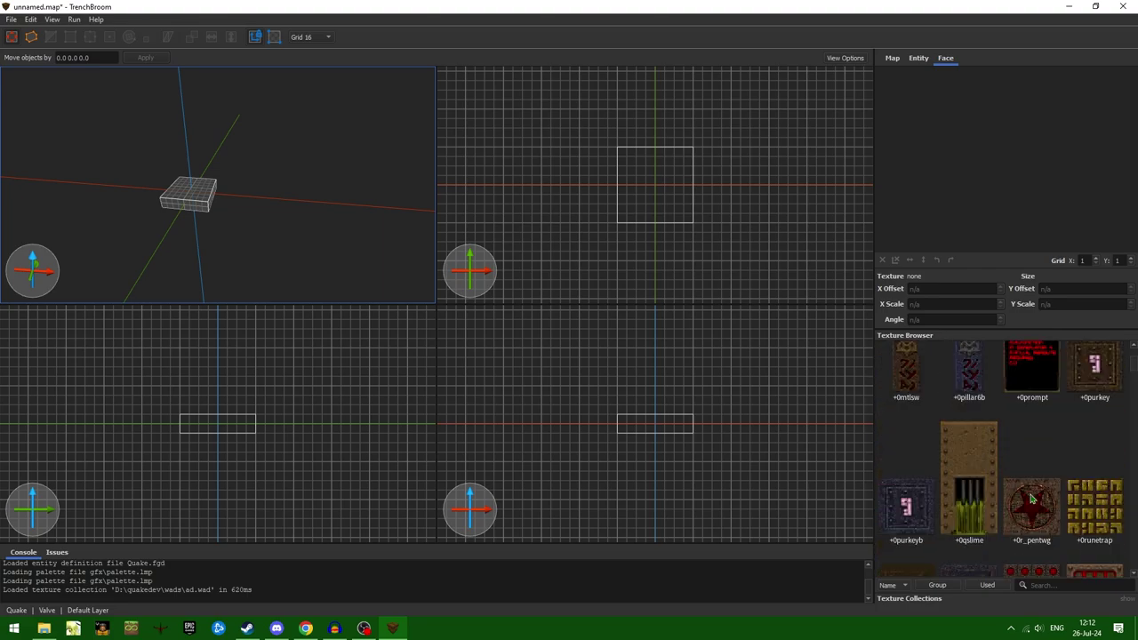
scroll(943, 518, down, 5)
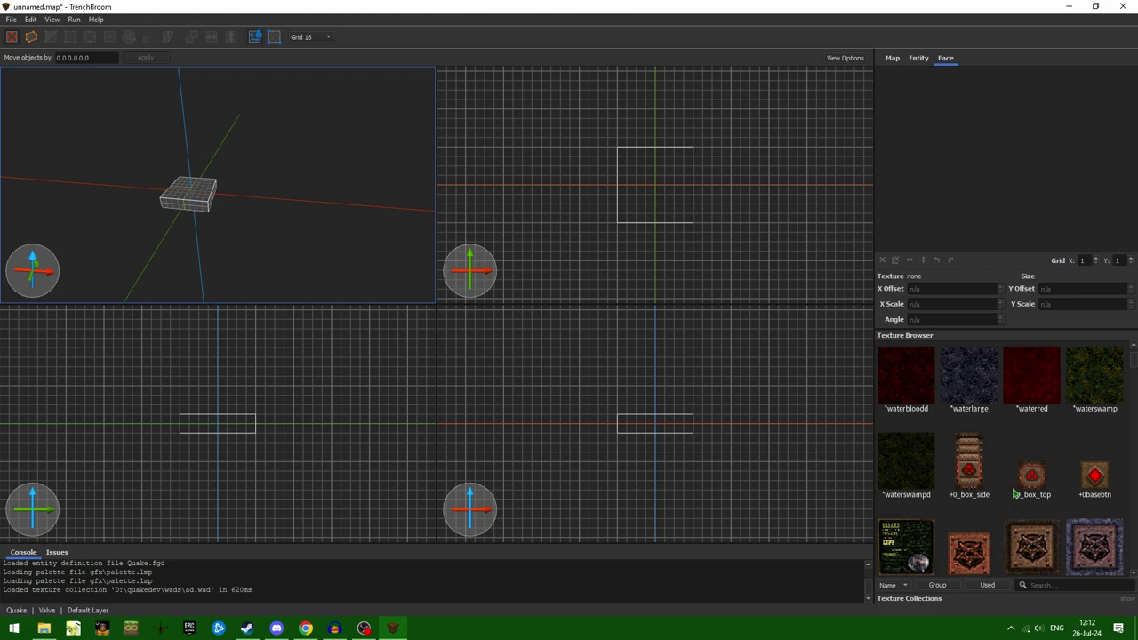
scroll(1069, 505, up, 5)
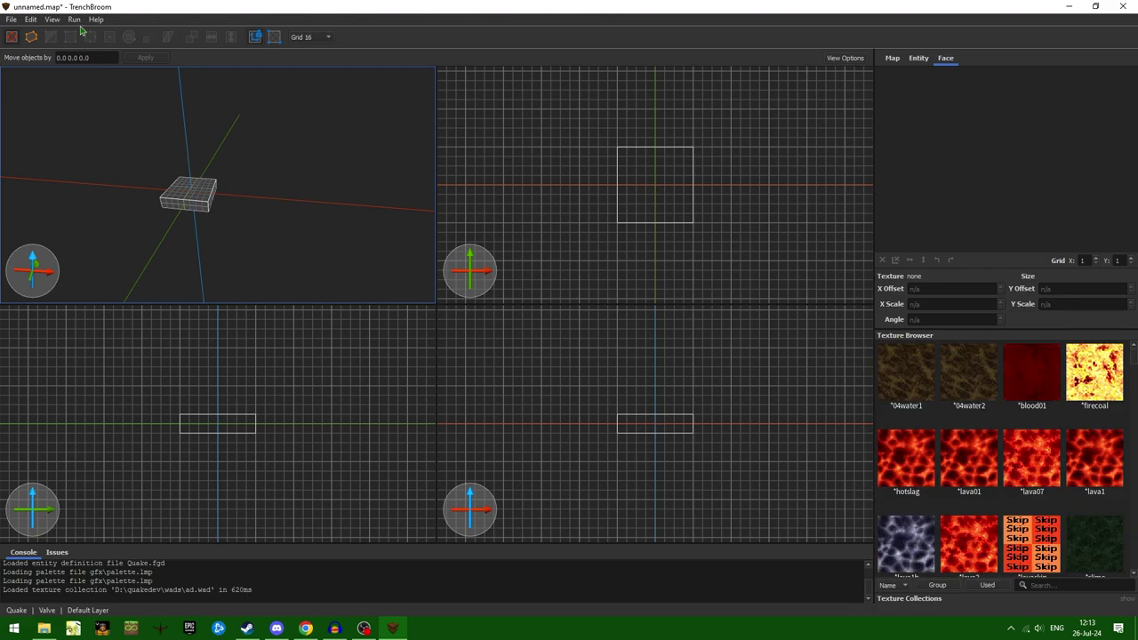
- Maximise the 3D view and extrude the flat brush upward into a 128-unit cube
key(ctrl+comma)
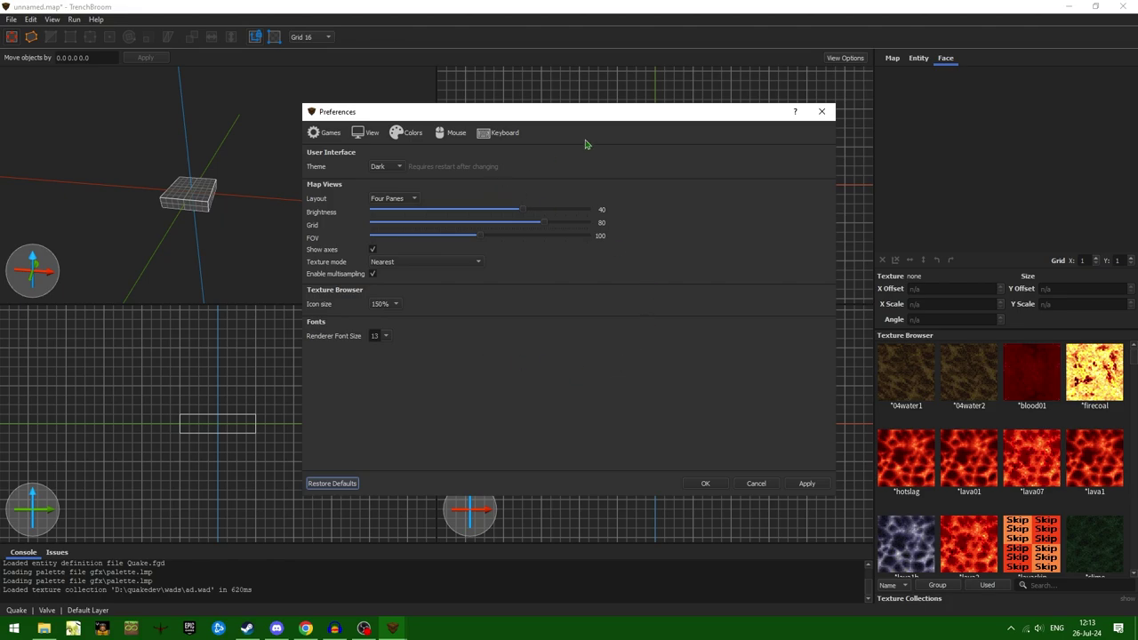
click(819, 112)
key(ctrl+space)
right_drag(521, 322, 438, 371)
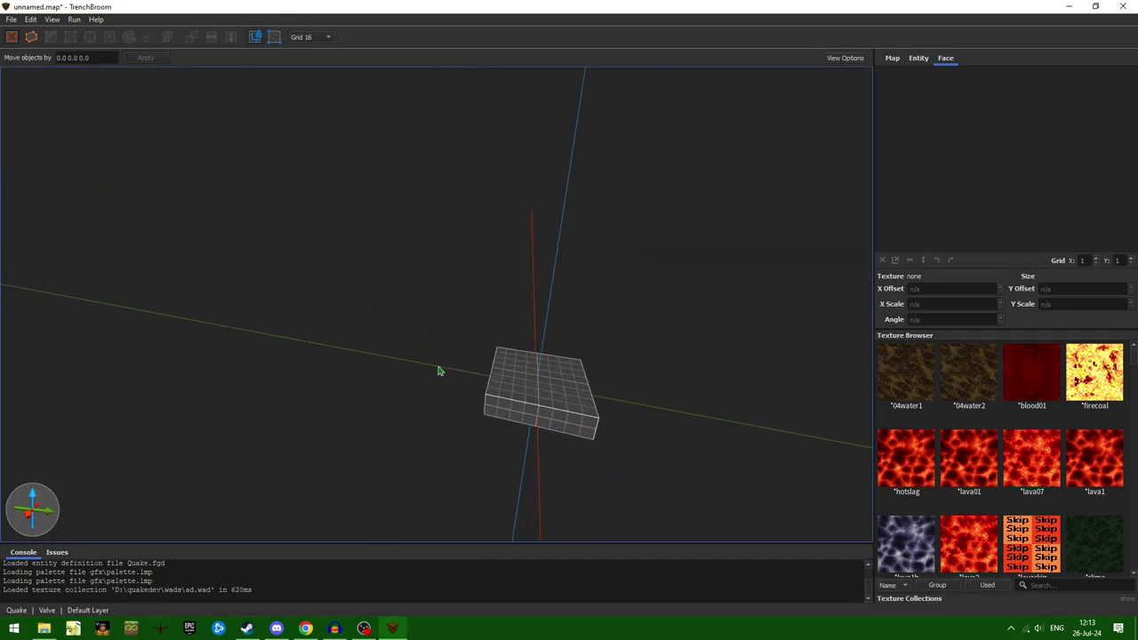
click(525, 406)
mouse_move(526, 406)
shift+mouse_down()
mouse_move(607, 269)
mouse_move(604, 310)
shift+mouse_up()
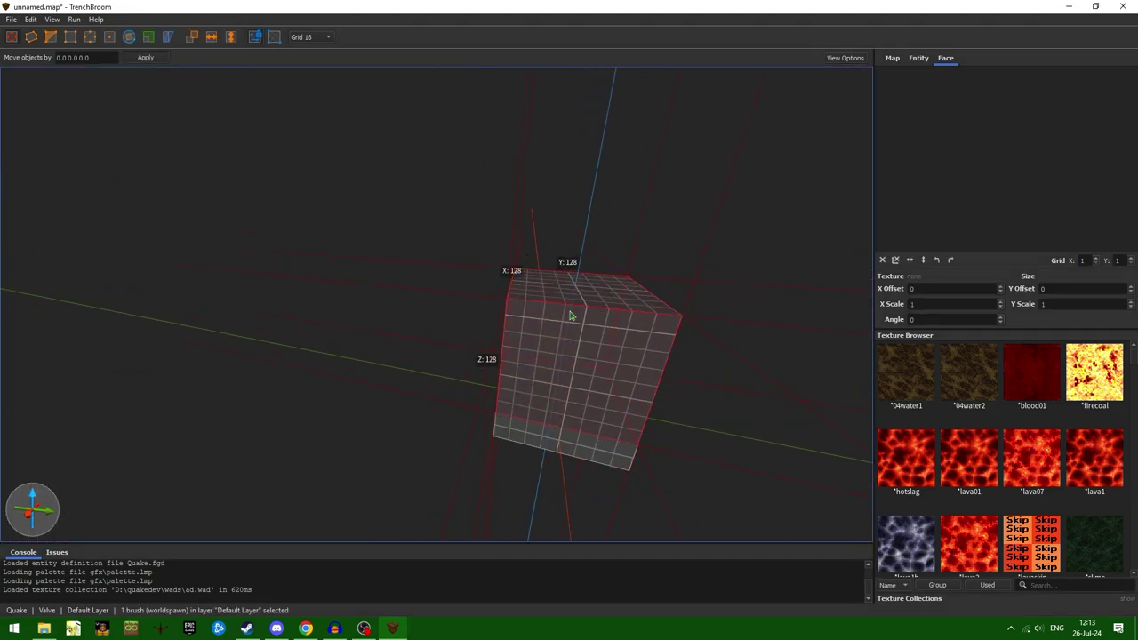
- Convert the cube into a func_detail_illusionary brush entity and frame it in view
right_click(572, 316)
mouse_move(752, 526)
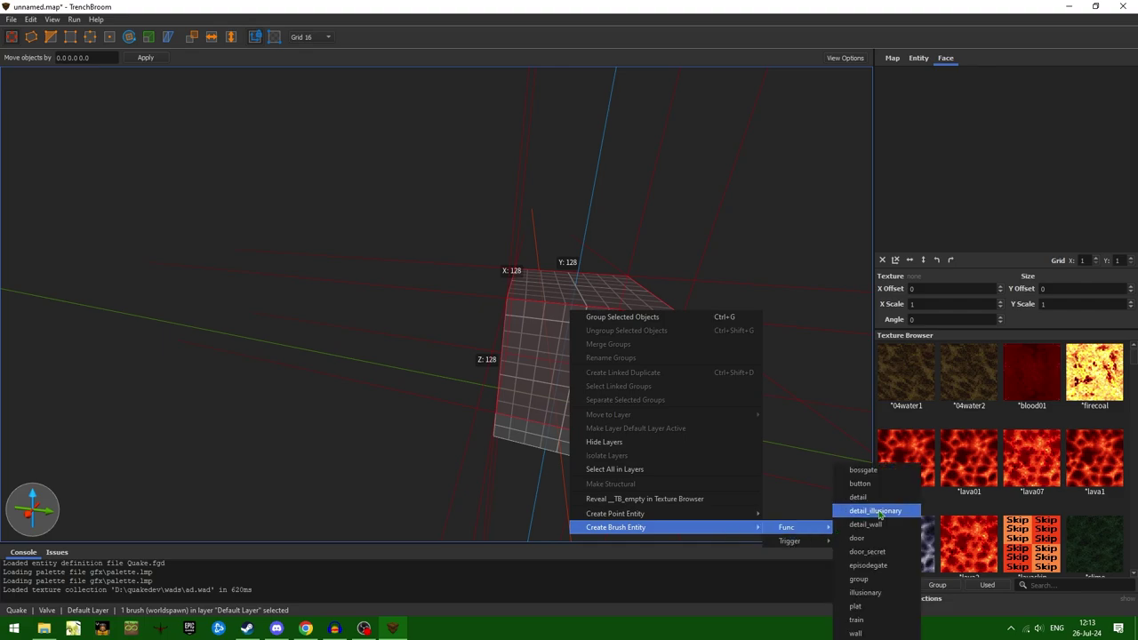
click(880, 513)
key(ctrl+u)
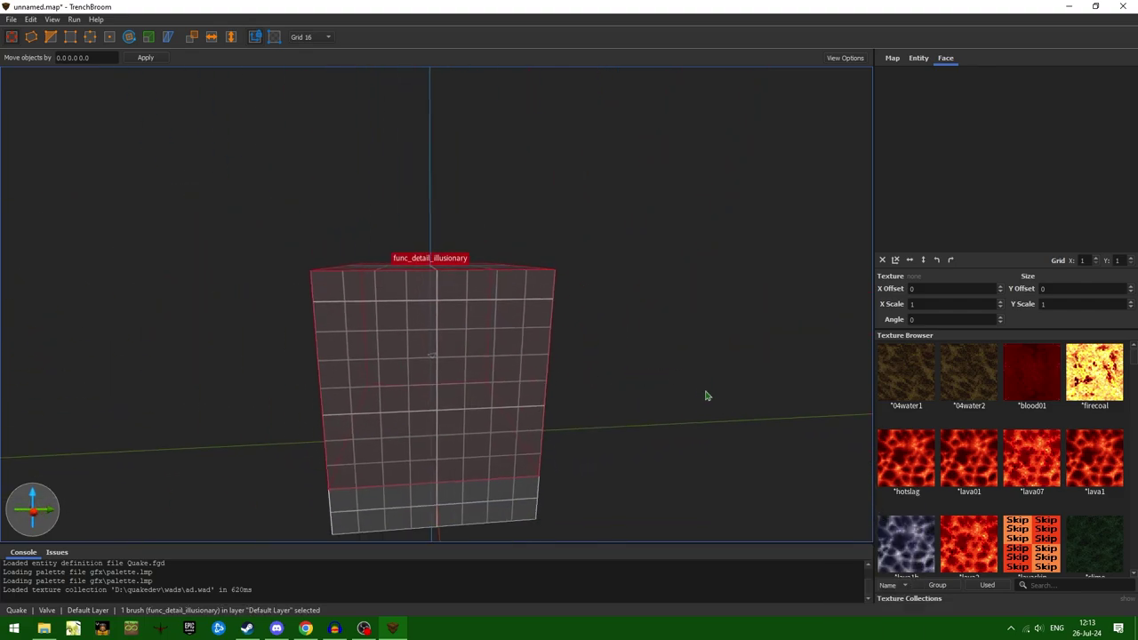
- Set the Renderer Font Size to 17 in the View preferences and close them
right_drag(376, 249, 320, 233)
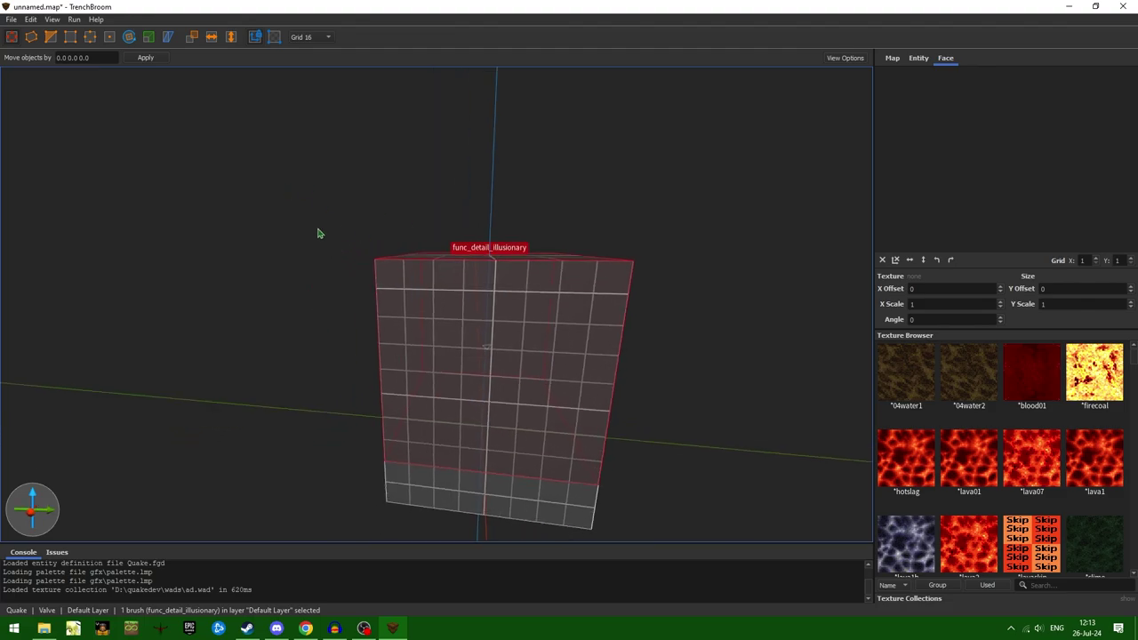
click(56, 20)
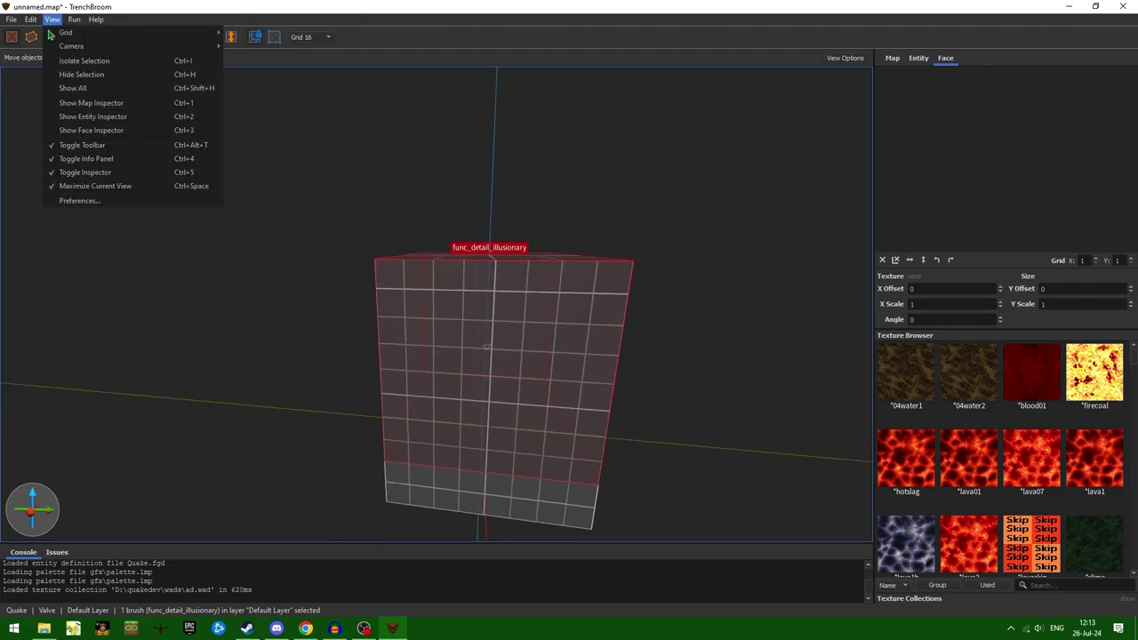
click(93, 202)
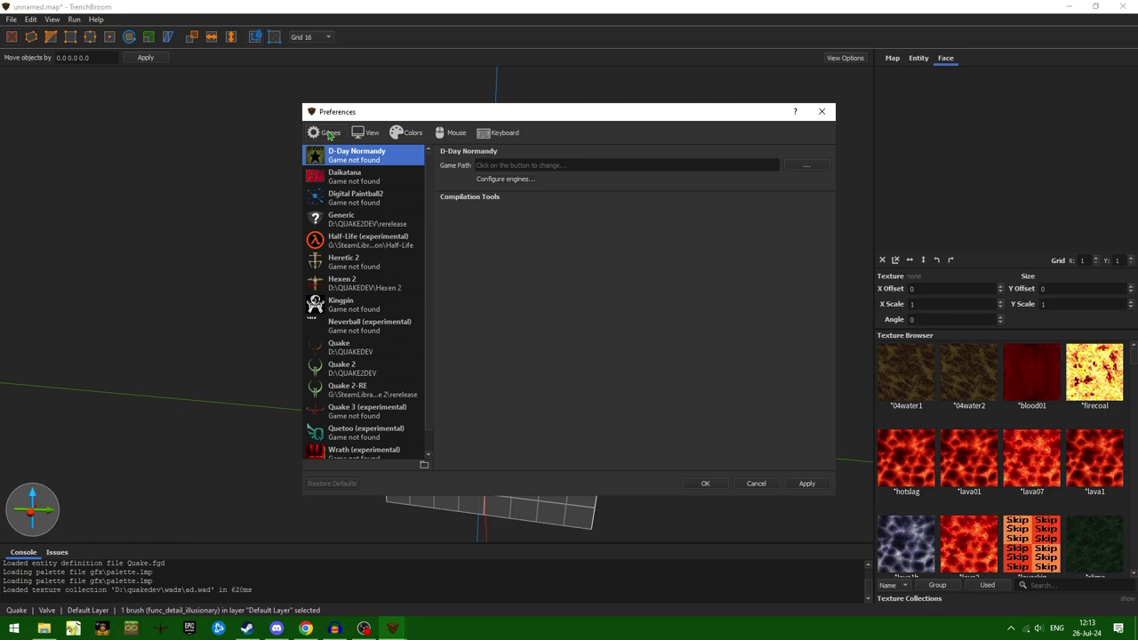
click(364, 132)
click(396, 328)
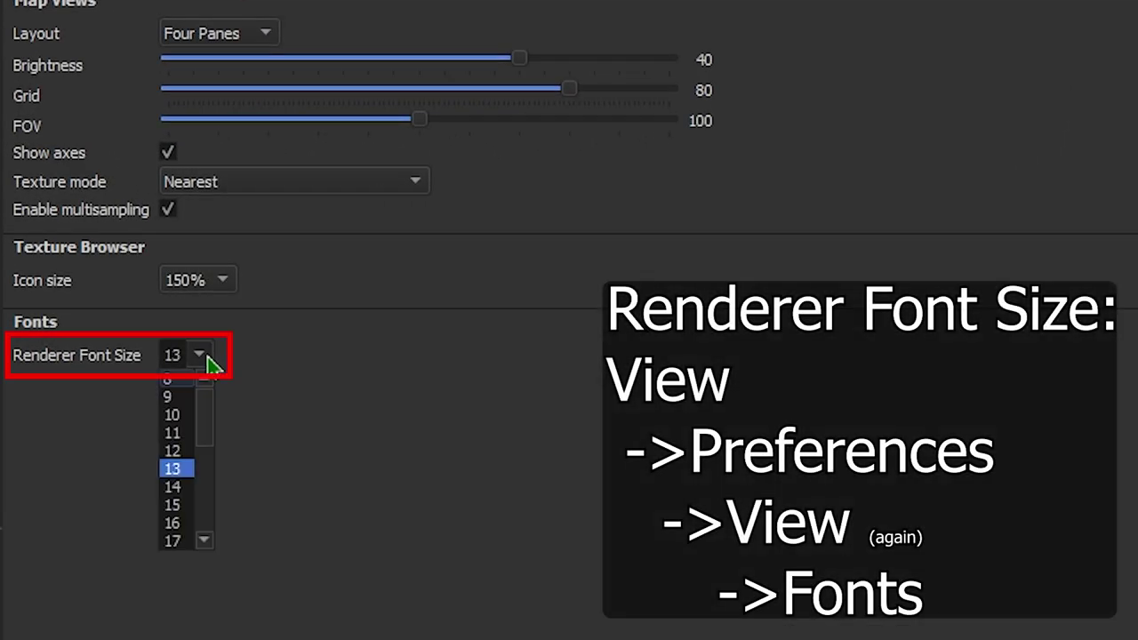
click(177, 540)
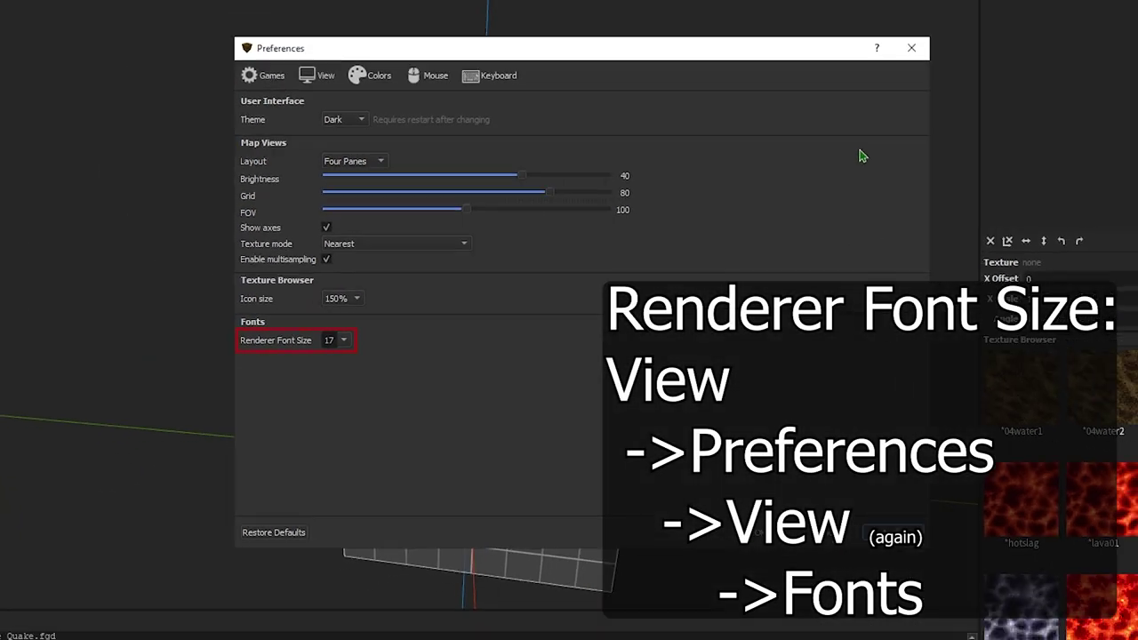
key(Escape)
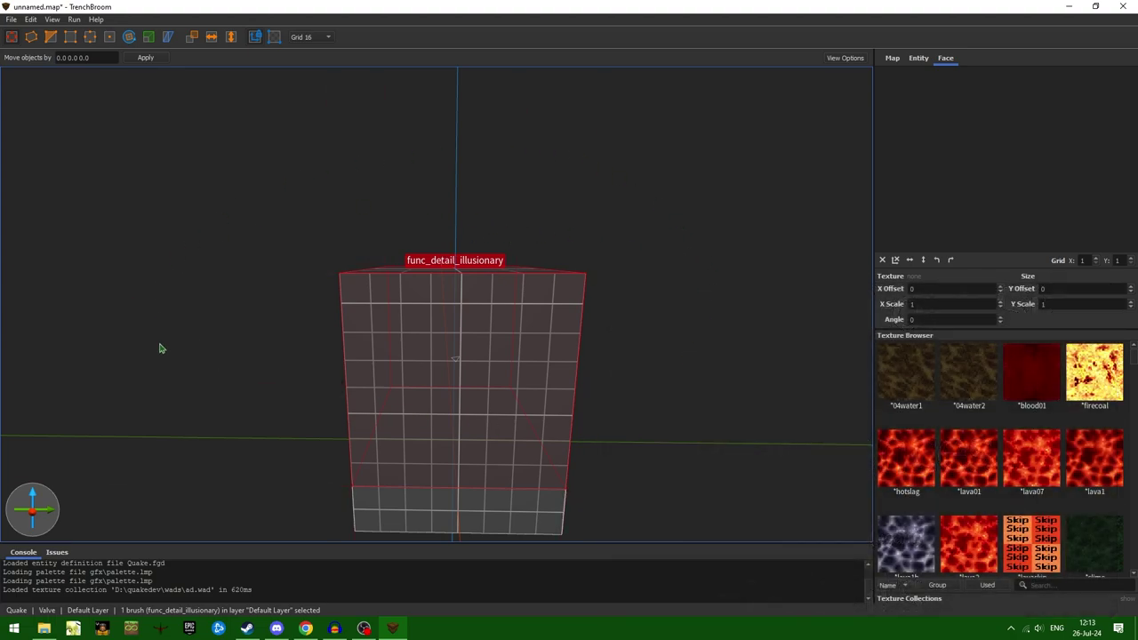
- Browse the Colors preferences, including the Selected faces entry, then the Mouse settings
click(80, 22)
mouse_move(51, 19)
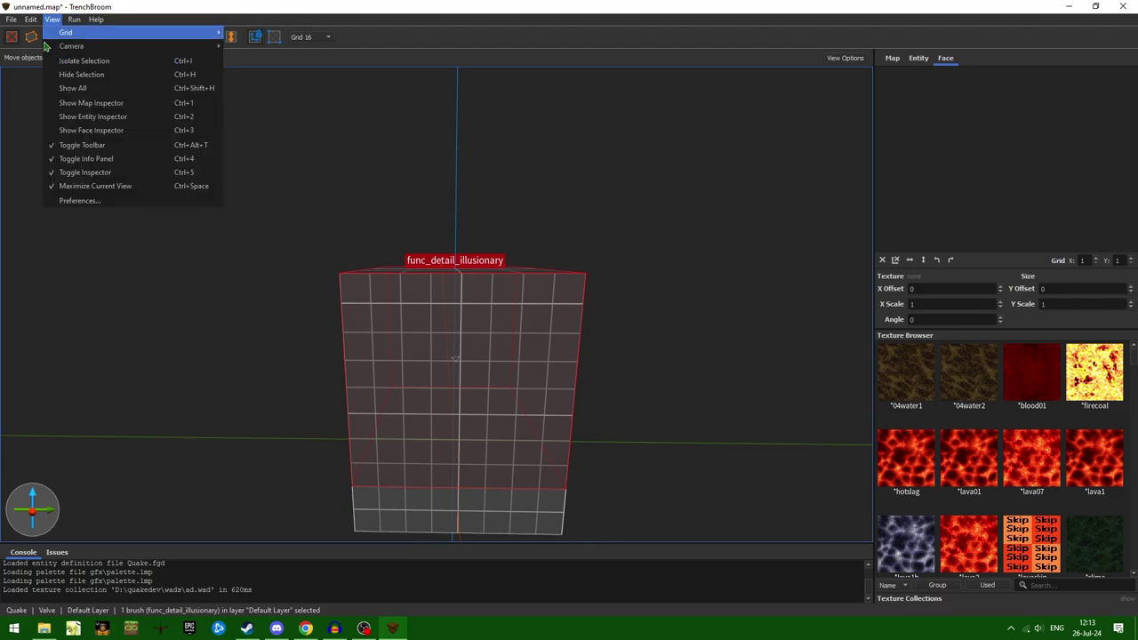
click(111, 201)
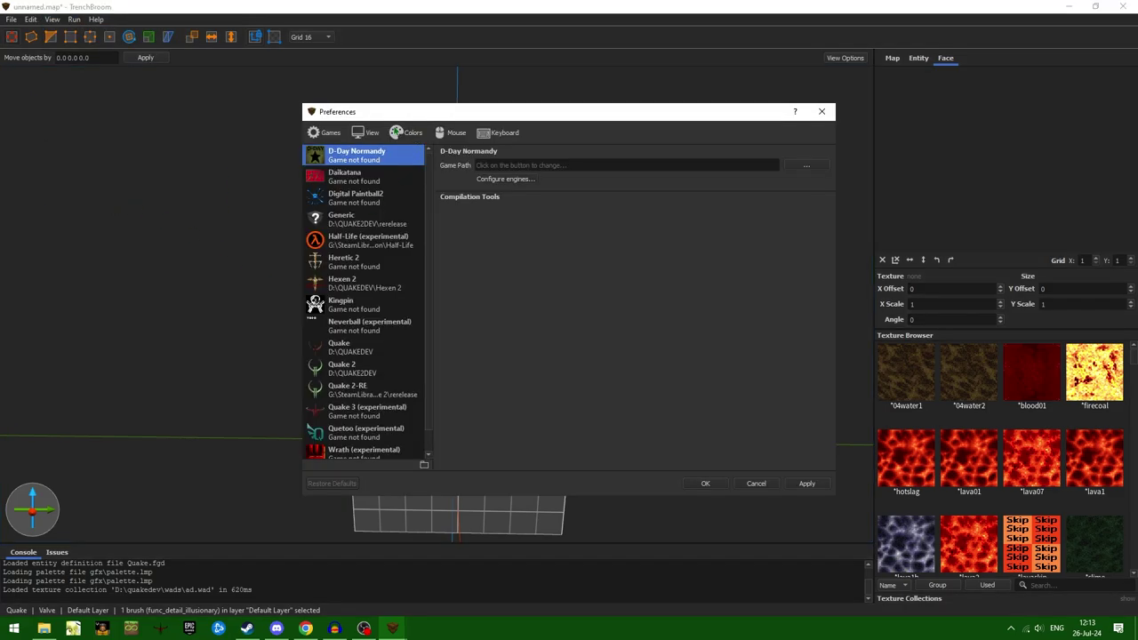
click(411, 135)
click(416, 266)
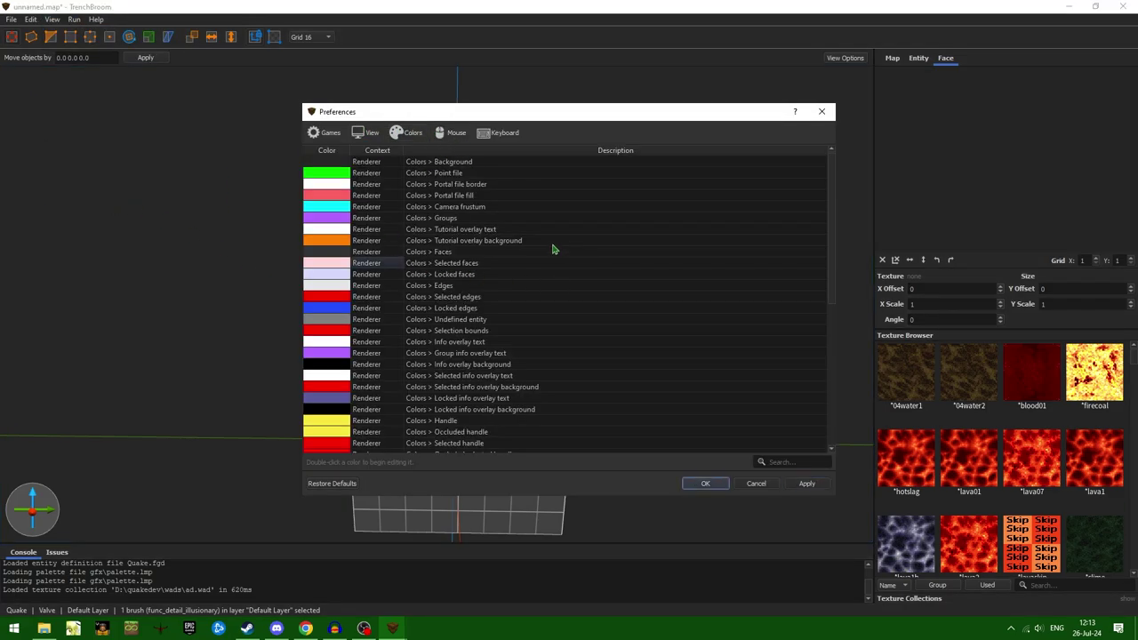
click(464, 133)
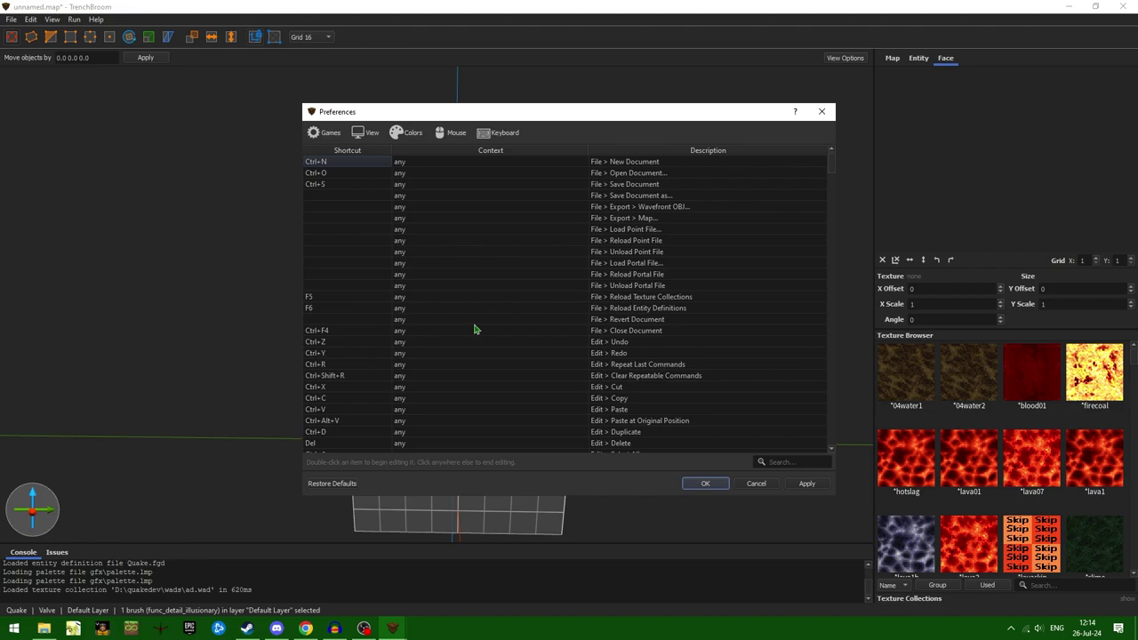
scroll(474, 330, down, 3)
scroll(474, 329, down, 2)
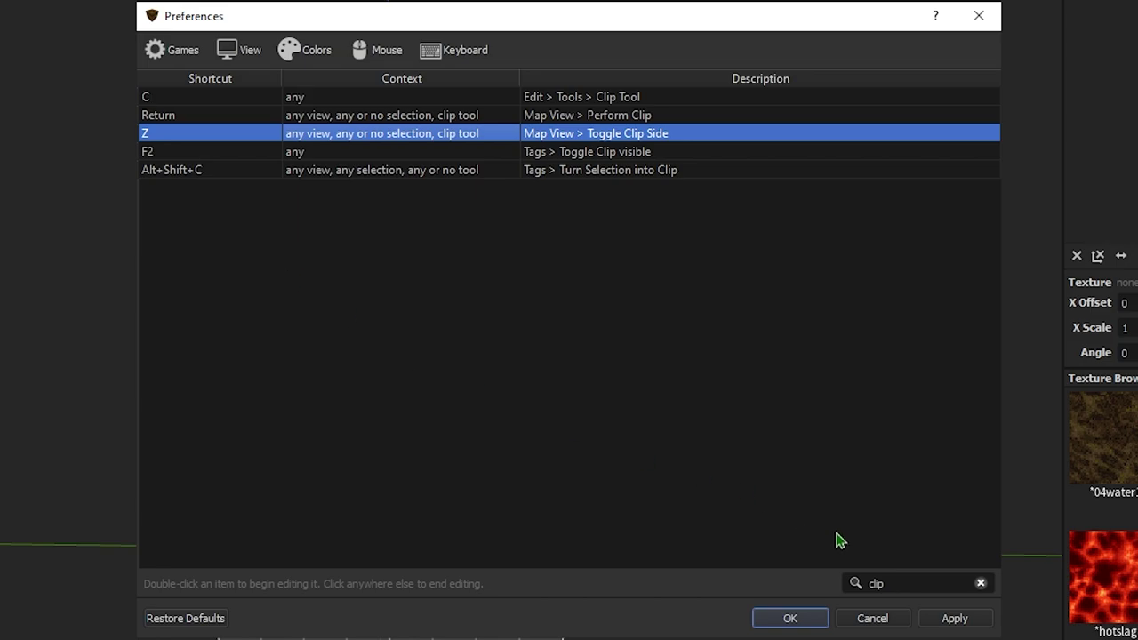
- Search the keyboard shortcuts for 'light' to find Create light (Ctrl+L)
click(980, 584)
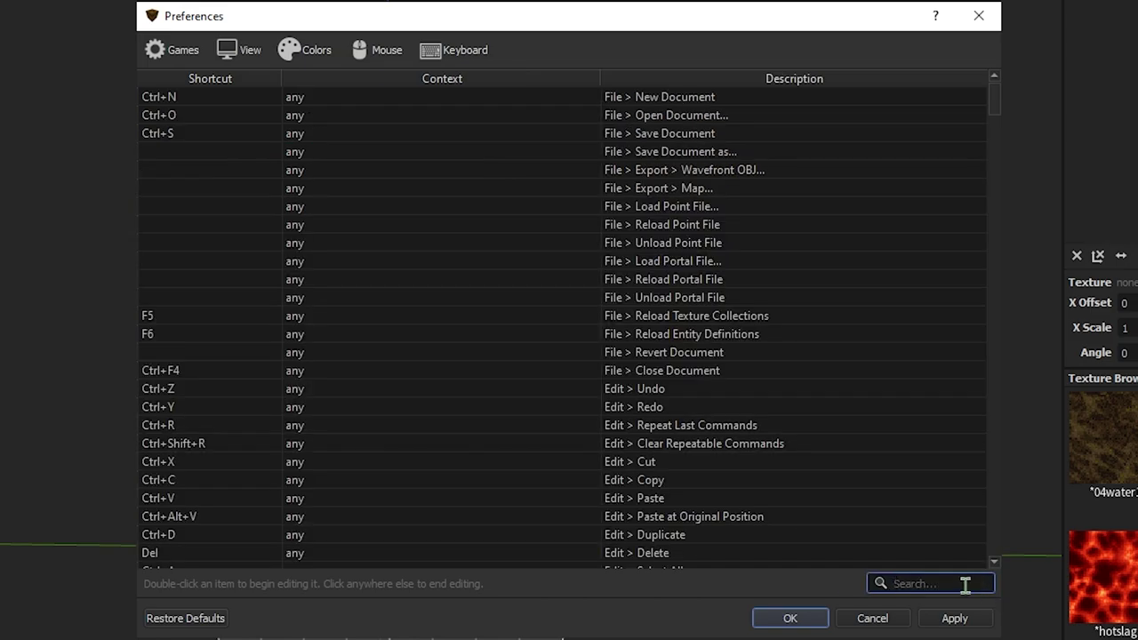
text(light)
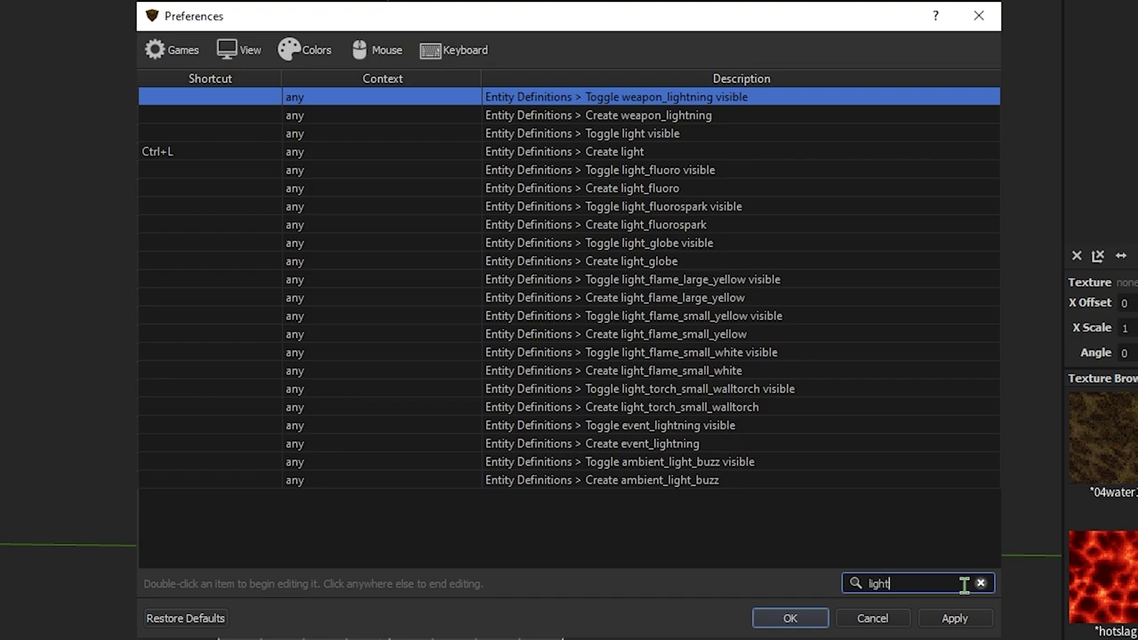
click(526, 153)
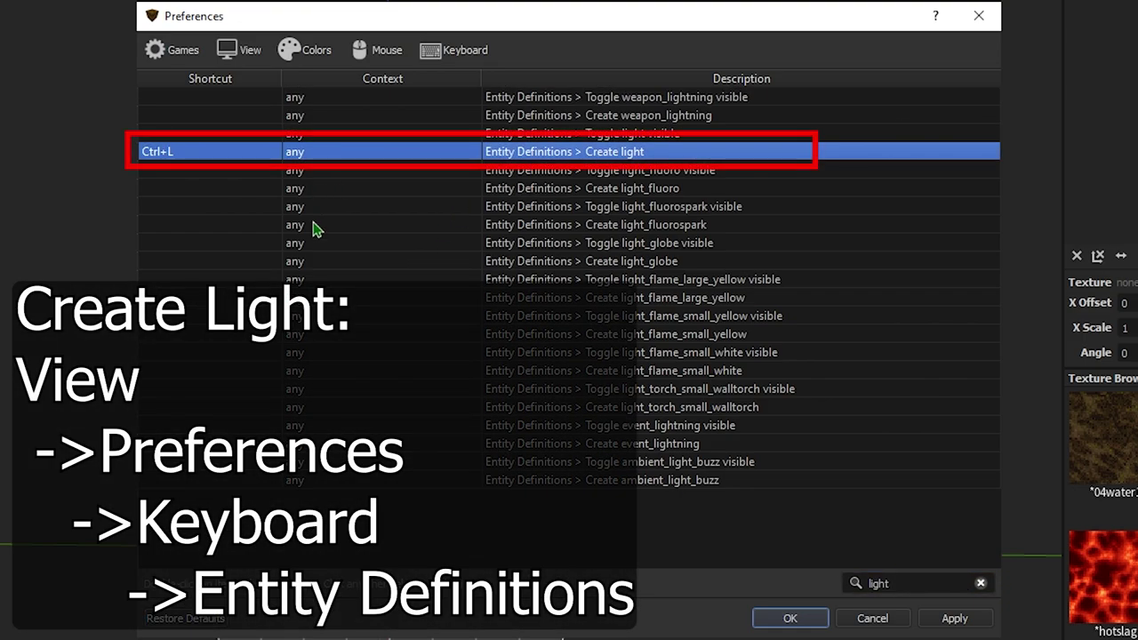
- Search the shortcuts for 'deta' to find Turn Selection into Detail (Ctrl+Q)
click(980, 583)
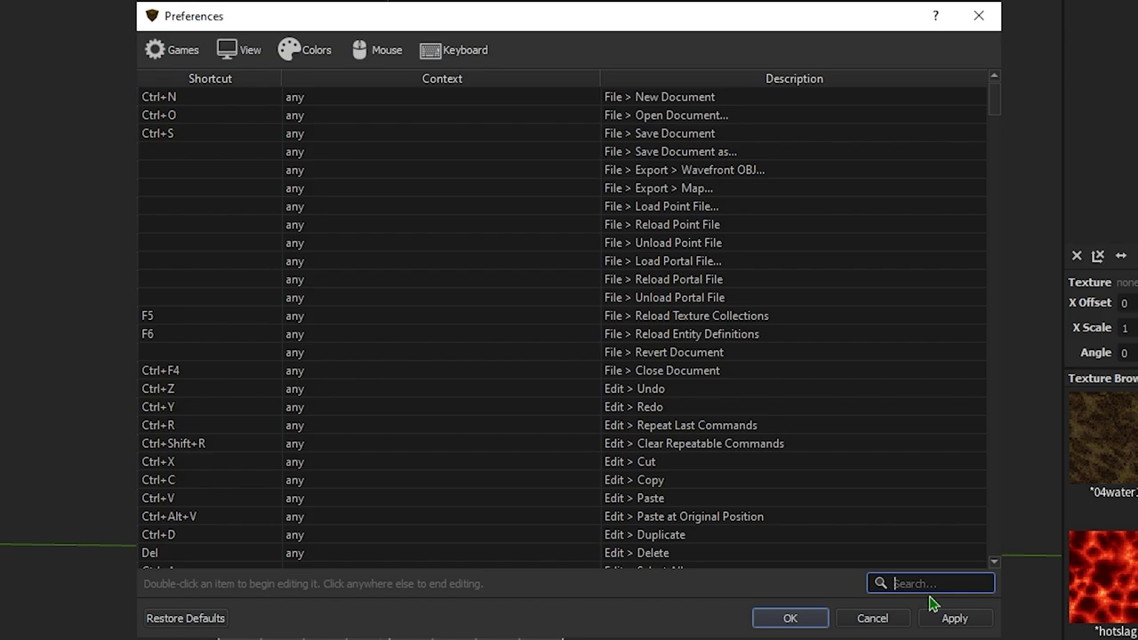
text(deta)
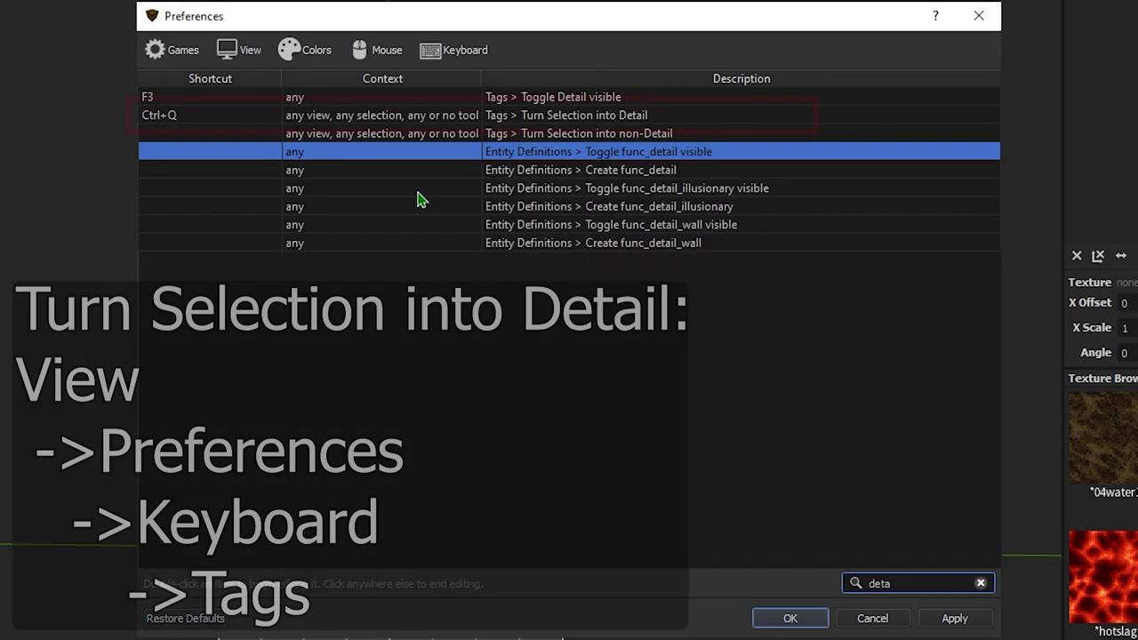
click(471, 116)
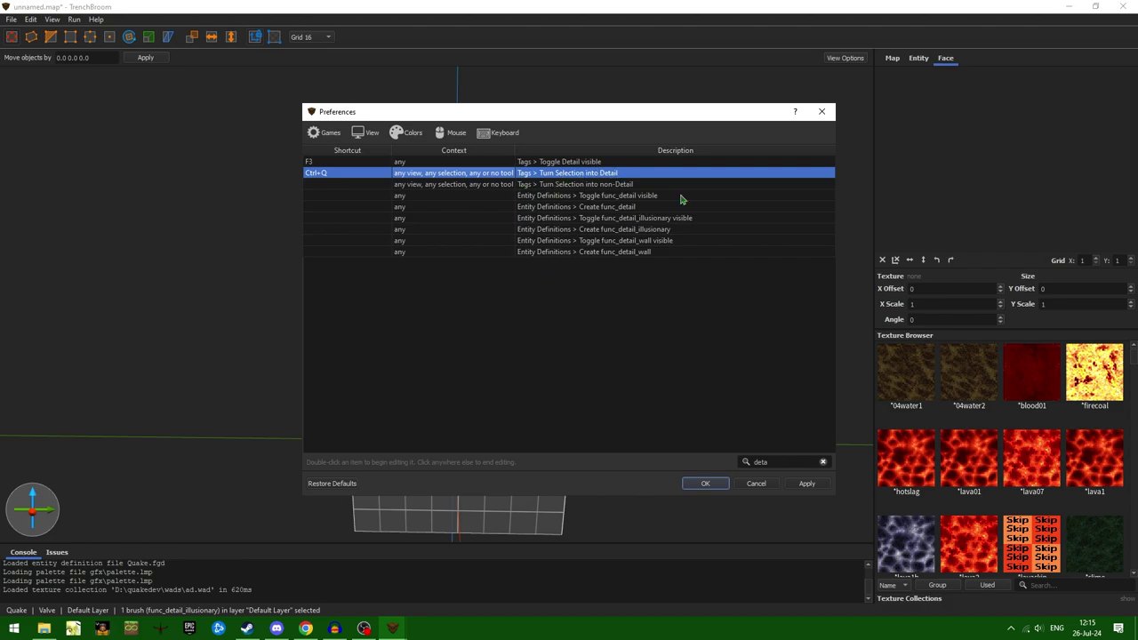
- Close Preferences and change the cube from func_detail_illusionary into a func_detail brush entity
click(819, 113)
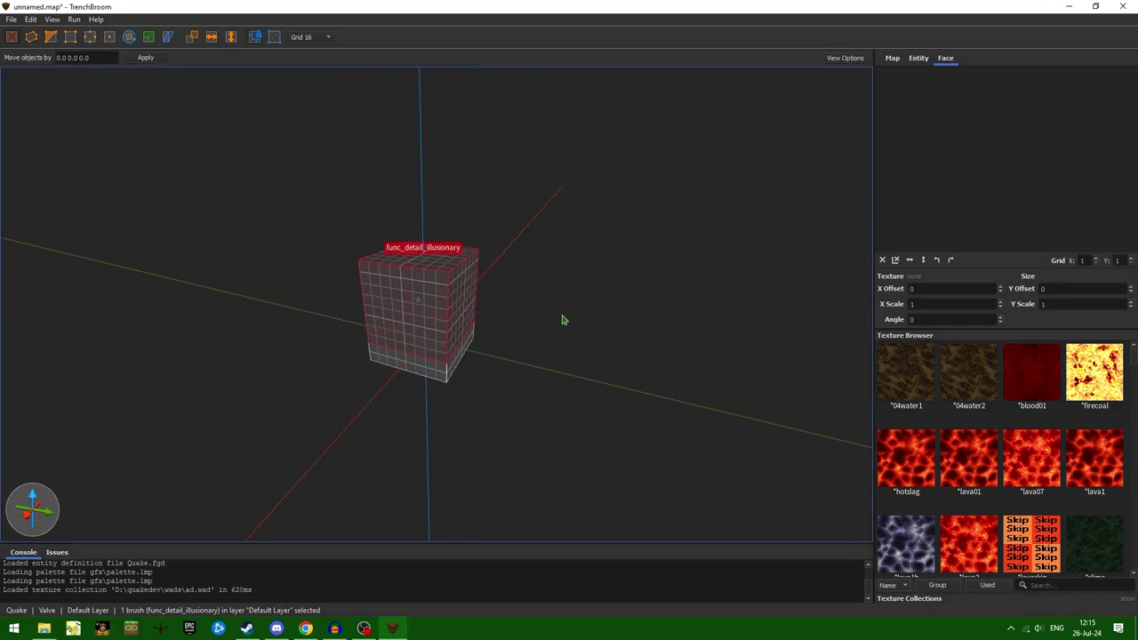
right_click(565, 320)
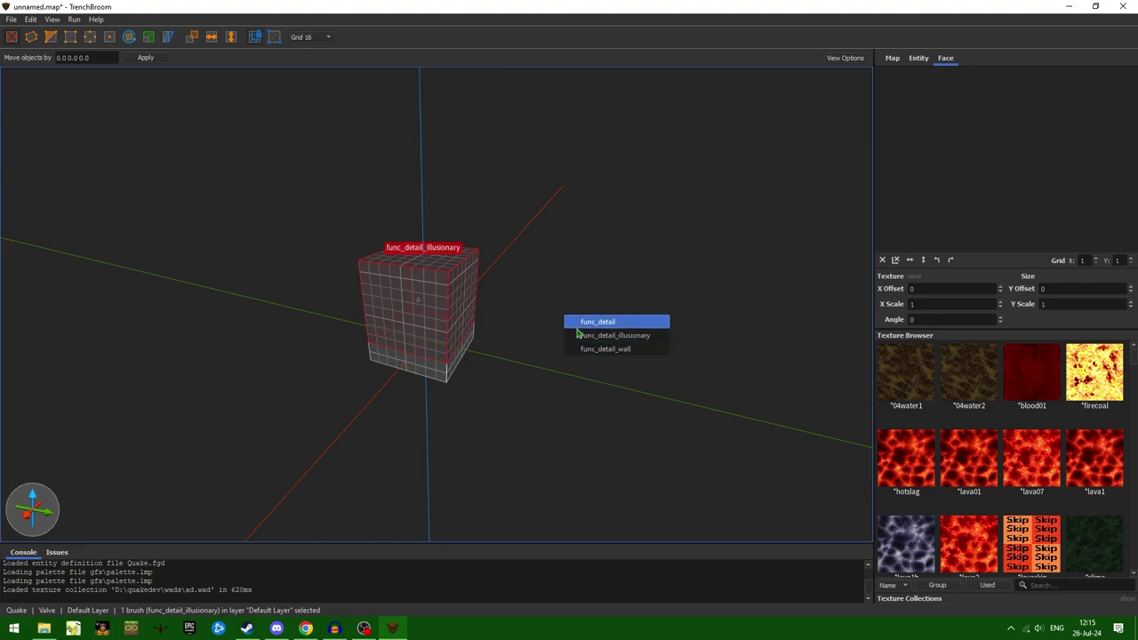
click(658, 325)
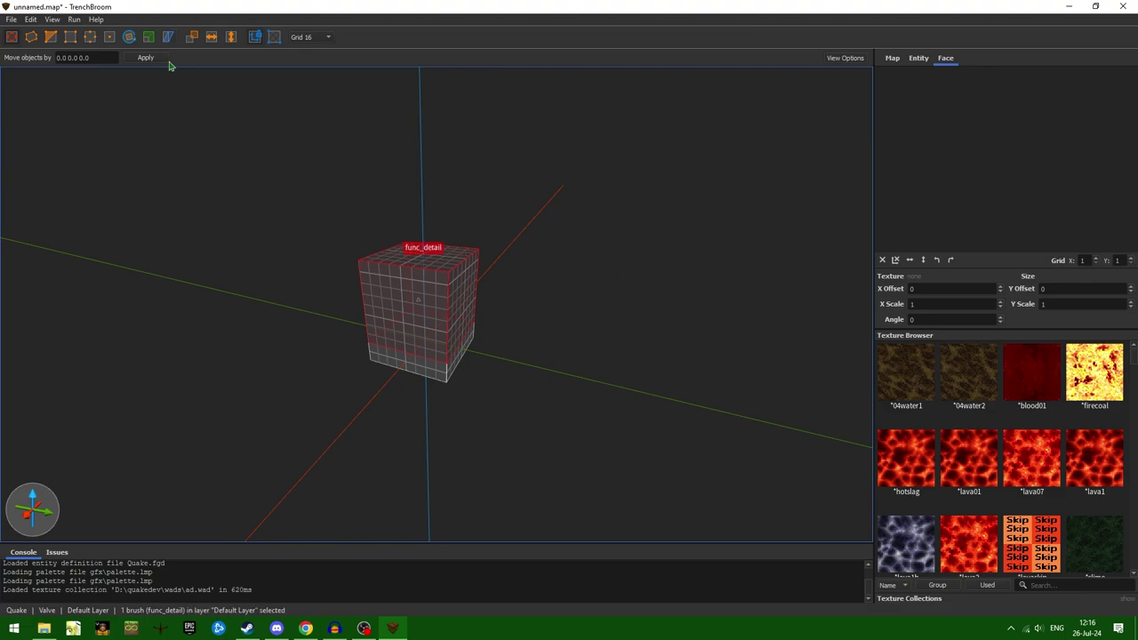
click(75, 19)
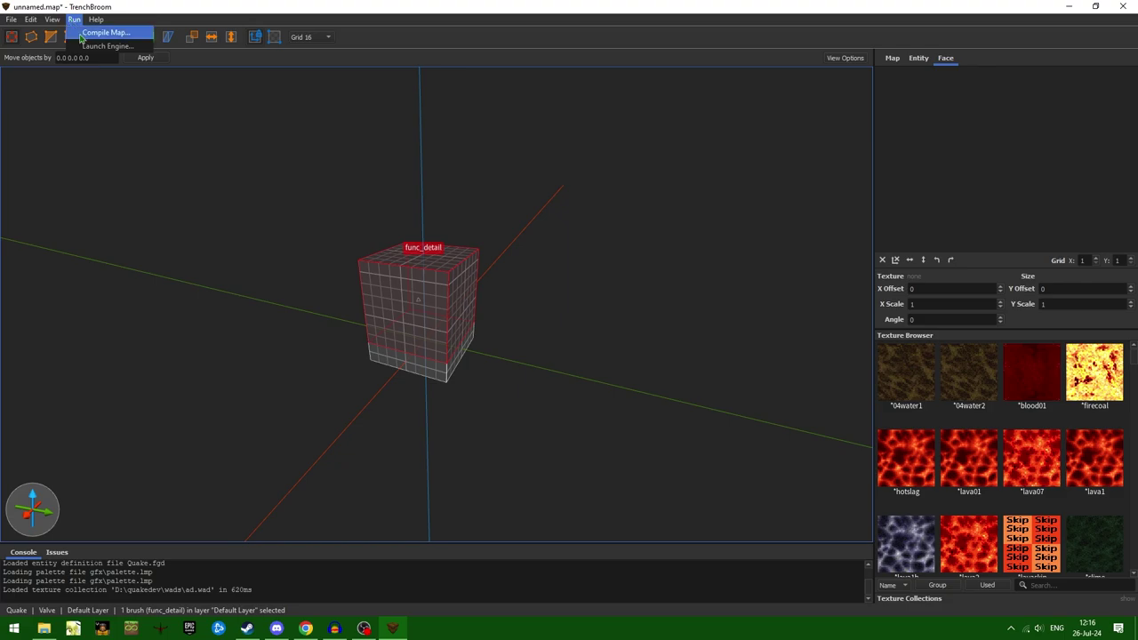
- Review the FULL (alpha 6) compile profile, close it, and open the TrenchBroom Manual
click(93, 32)
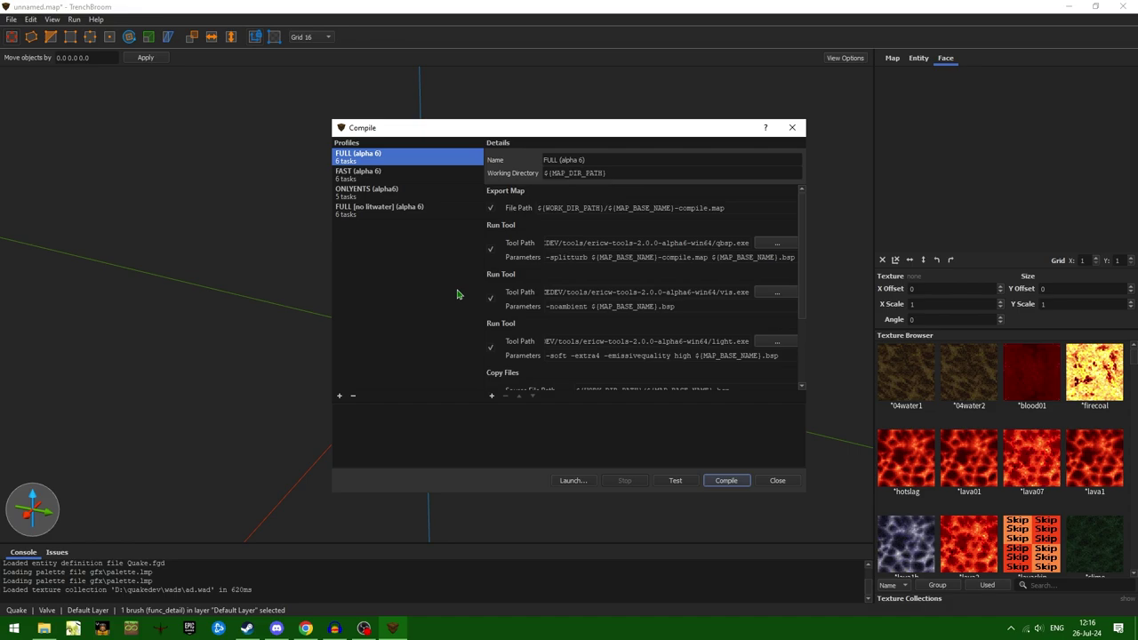
key(Escape)
click(96, 19)
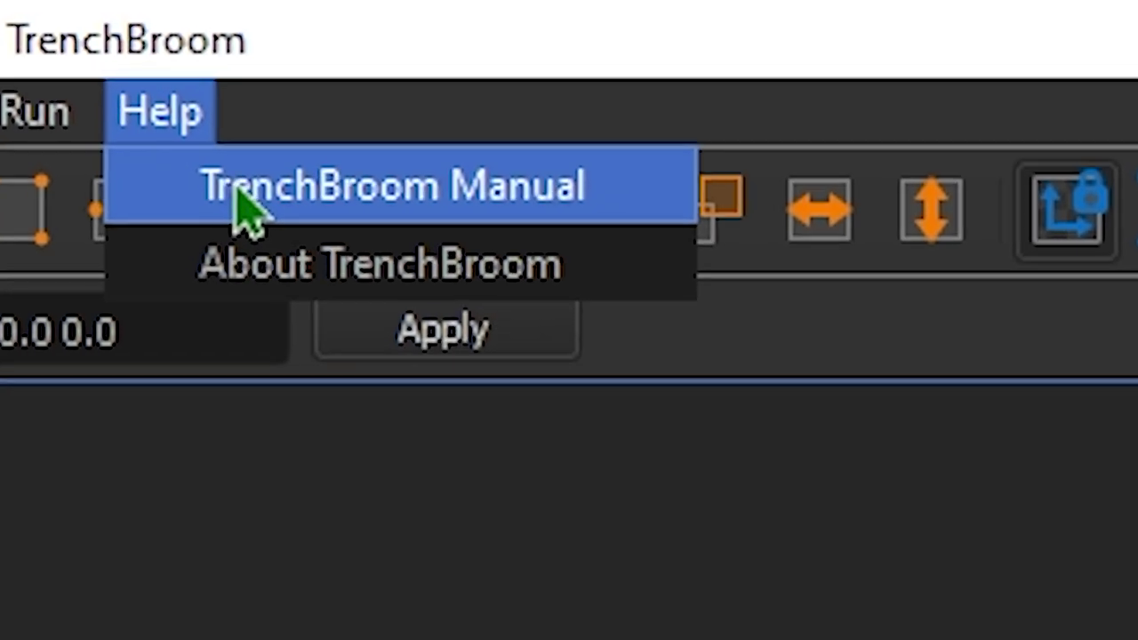
key(Escape)
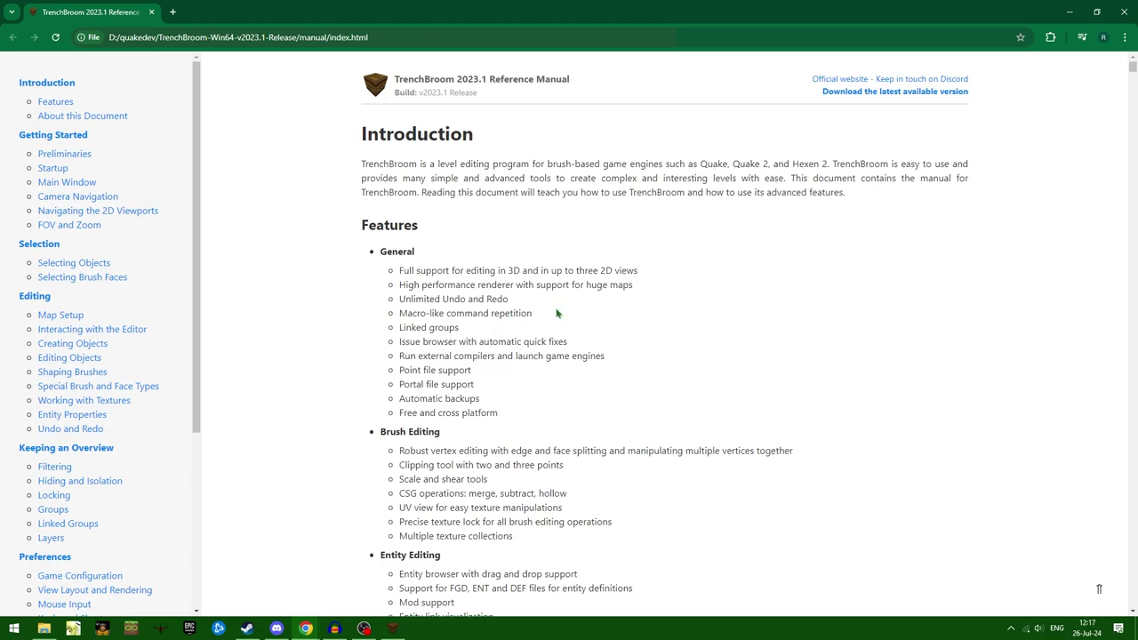
- Go to the manual's Compiling Maps section and scroll to the compile dialog screenshot
drag(537, 316, 396, 315)
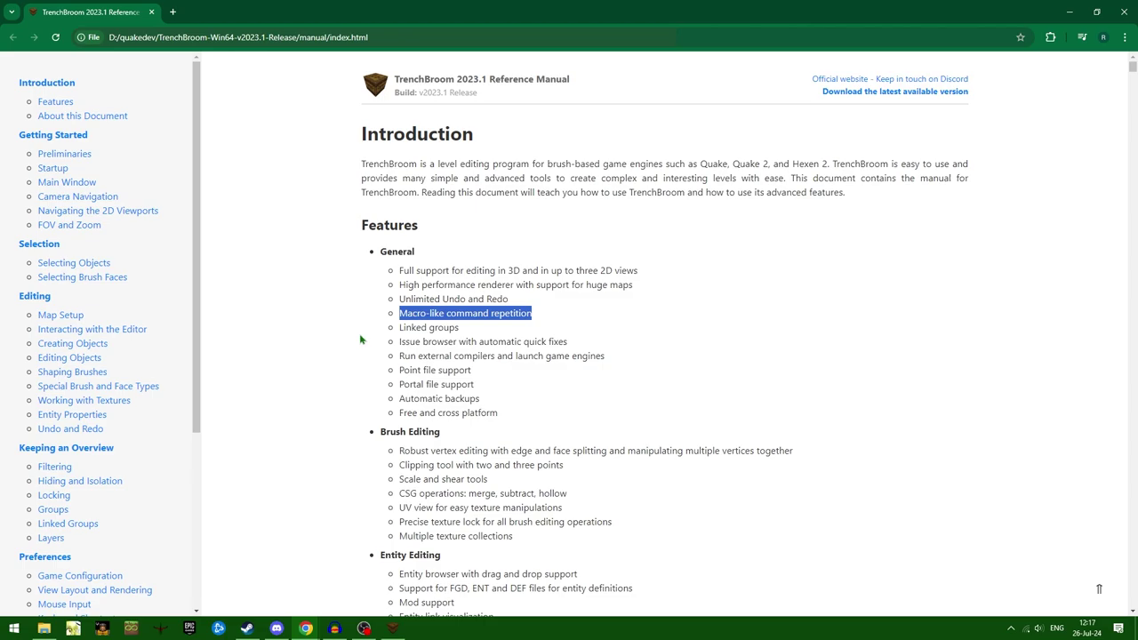
click(360, 339)
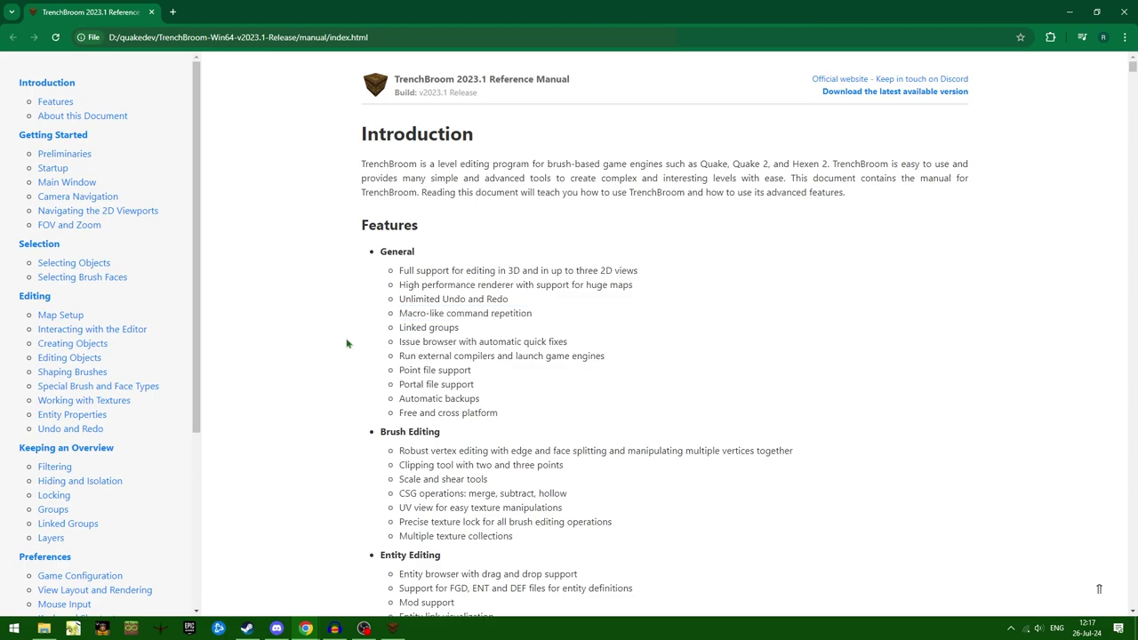
scroll(125, 359, down, 3)
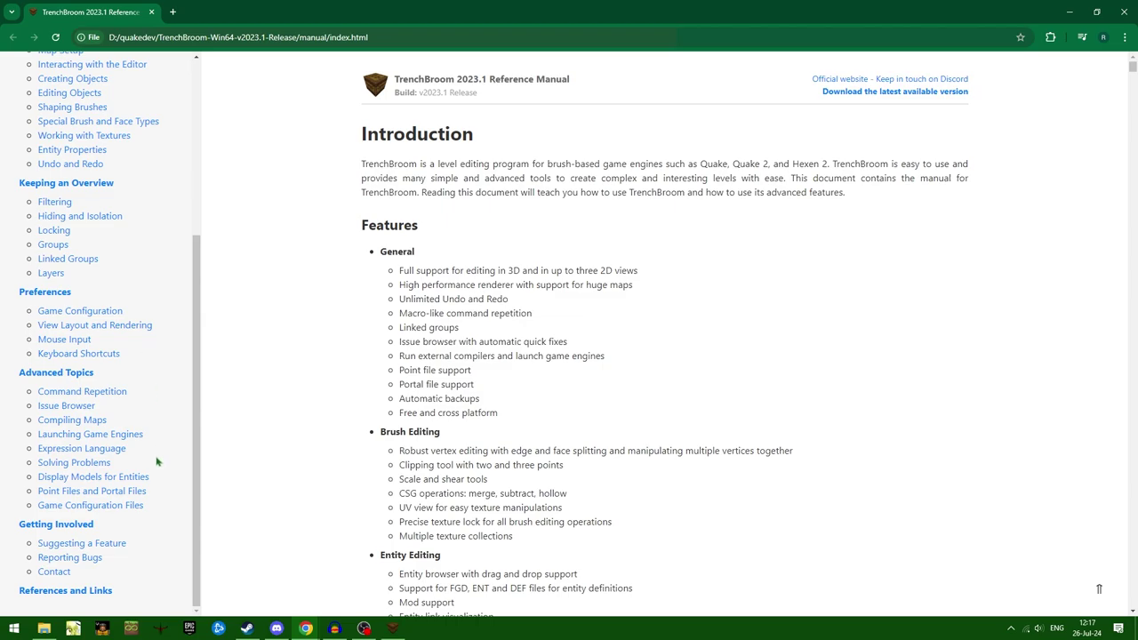
click(72, 420)
scroll(258, 440, up, 1)
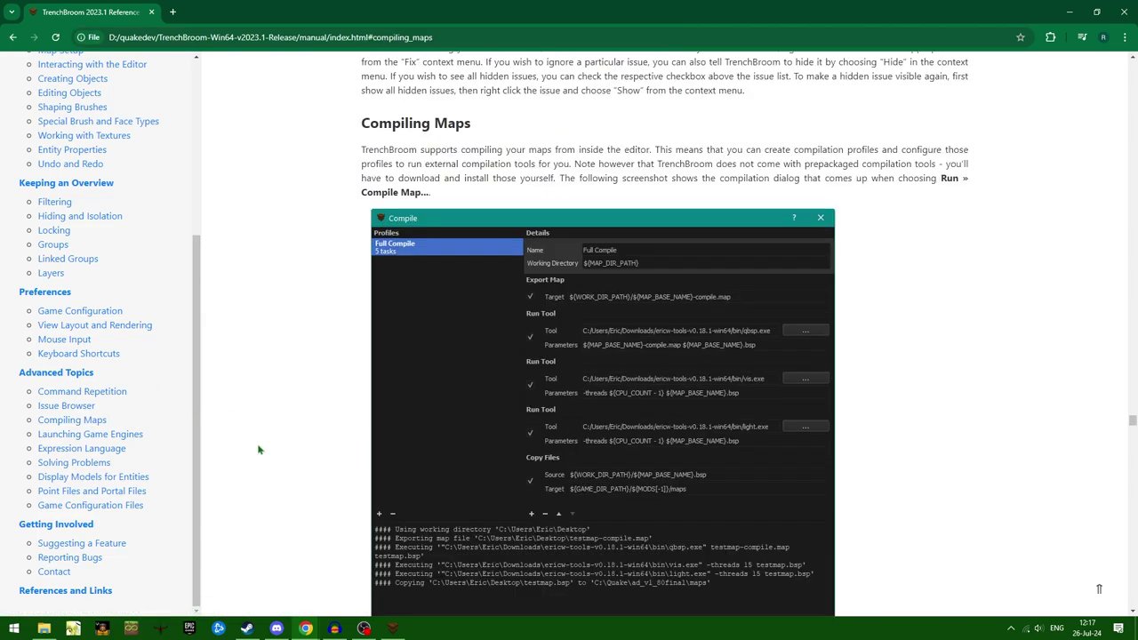
scroll(259, 448, down, 1)
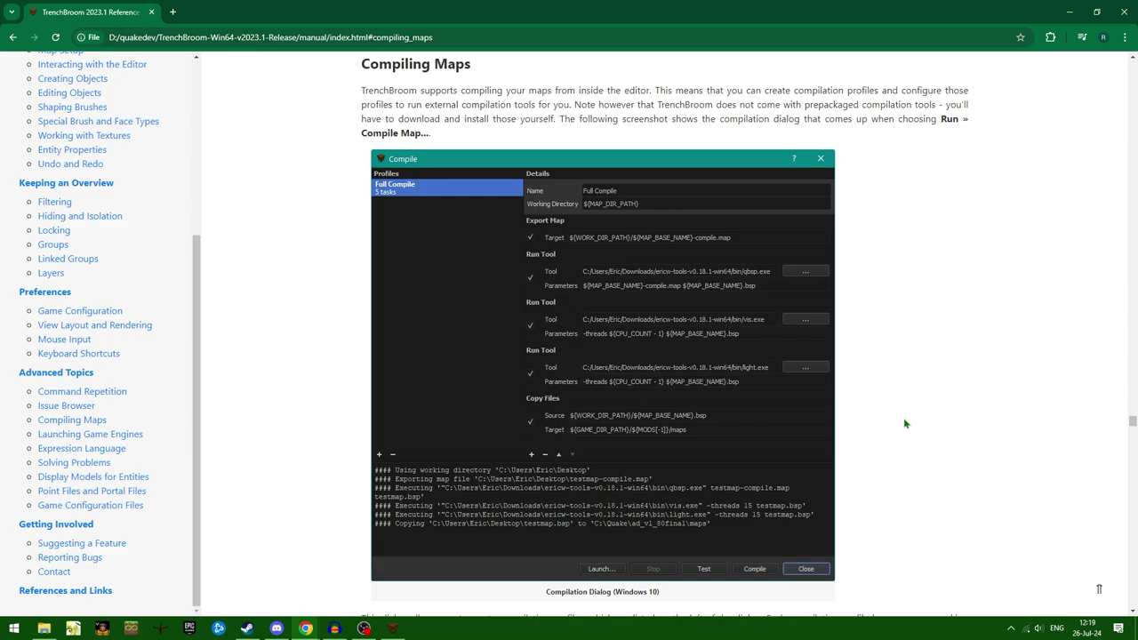
- Delete the func_detail cube from the map
click(392, 630)
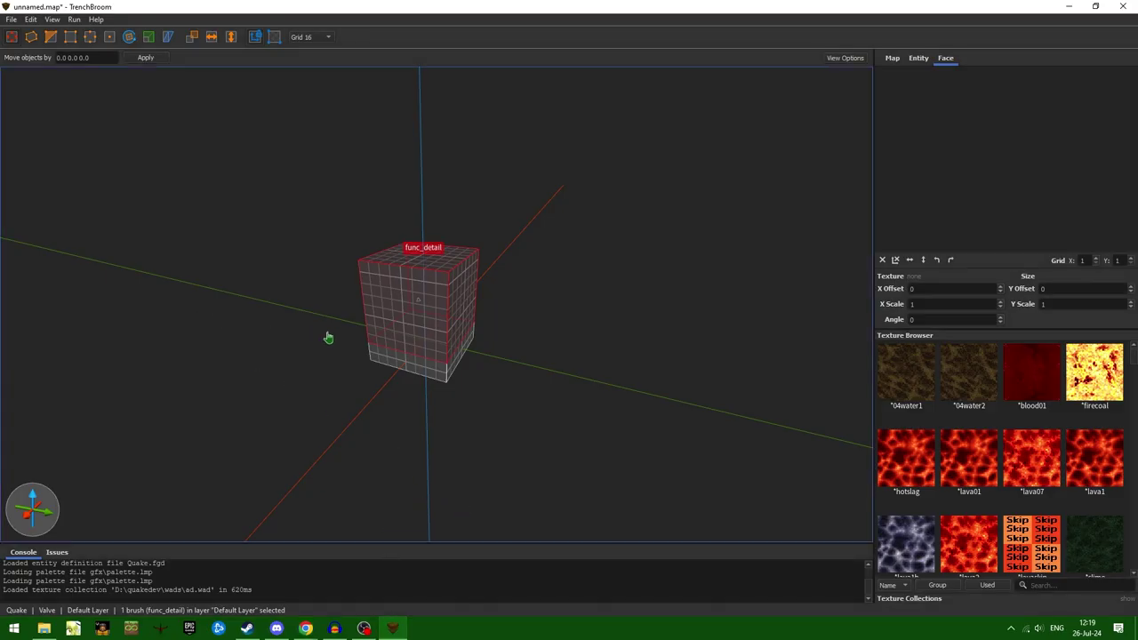
right_drag(590, 375, 555, 347)
key(Delete)
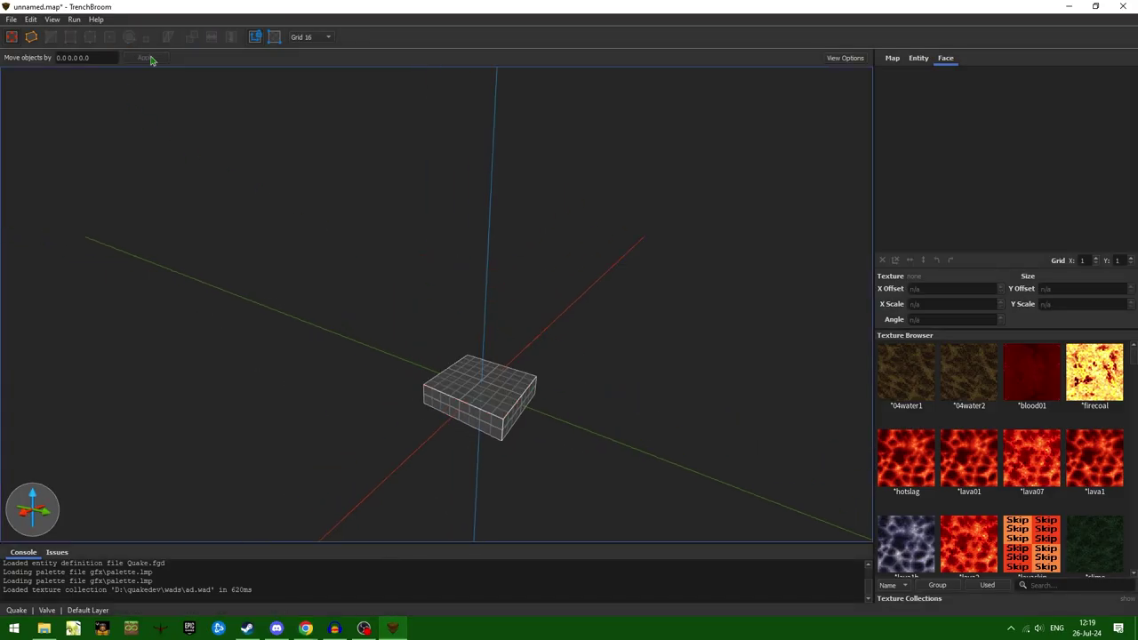
- Add a new empty compile profile named FULL in the Compile Map dialog
click(74, 19)
click(104, 33)
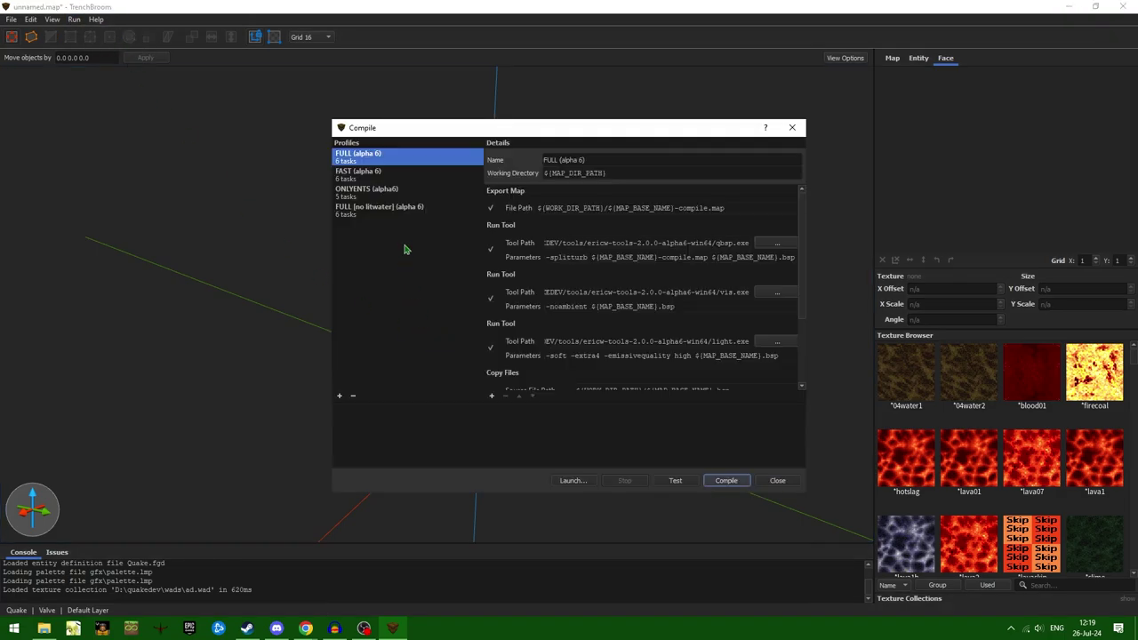
click(339, 397)
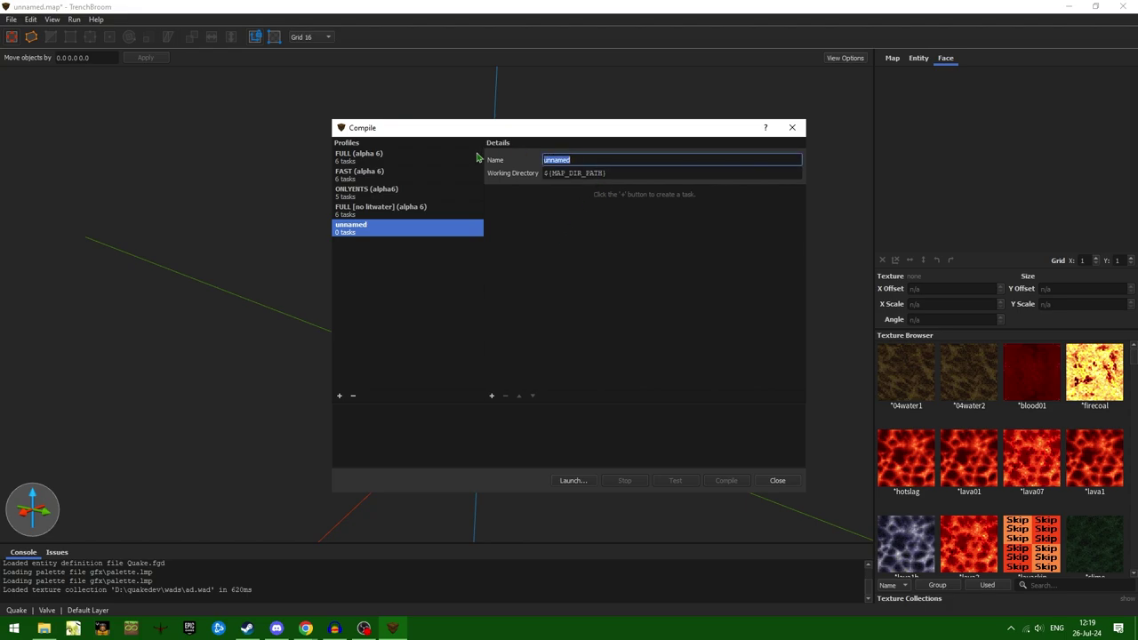
text(FULL)
click(409, 277)
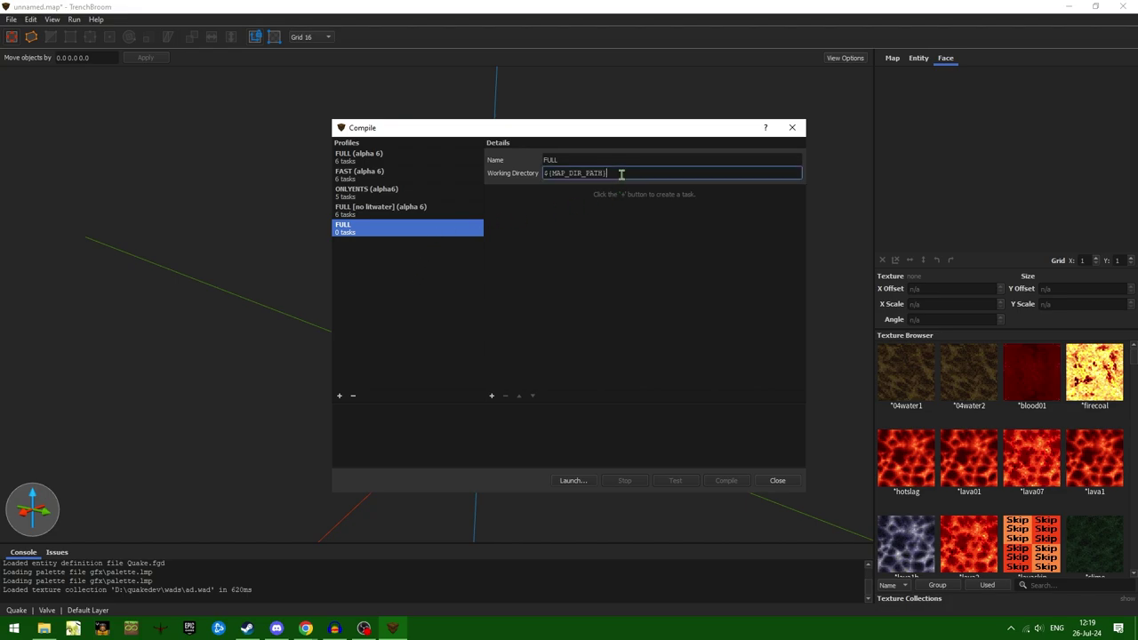
click(619, 174)
click(424, 163)
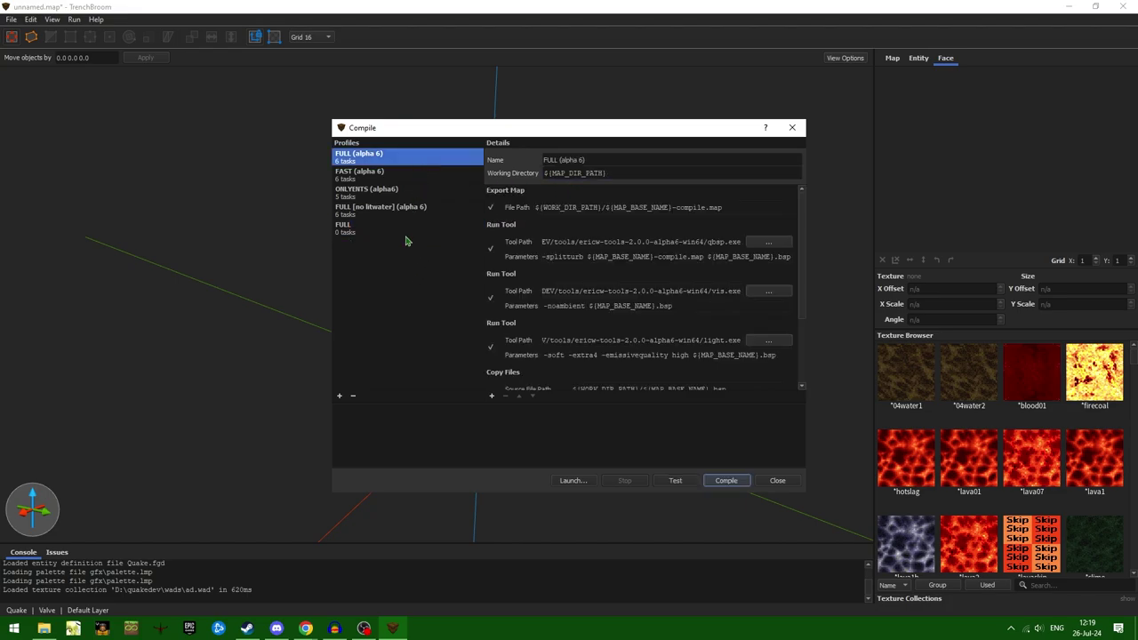
click(404, 234)
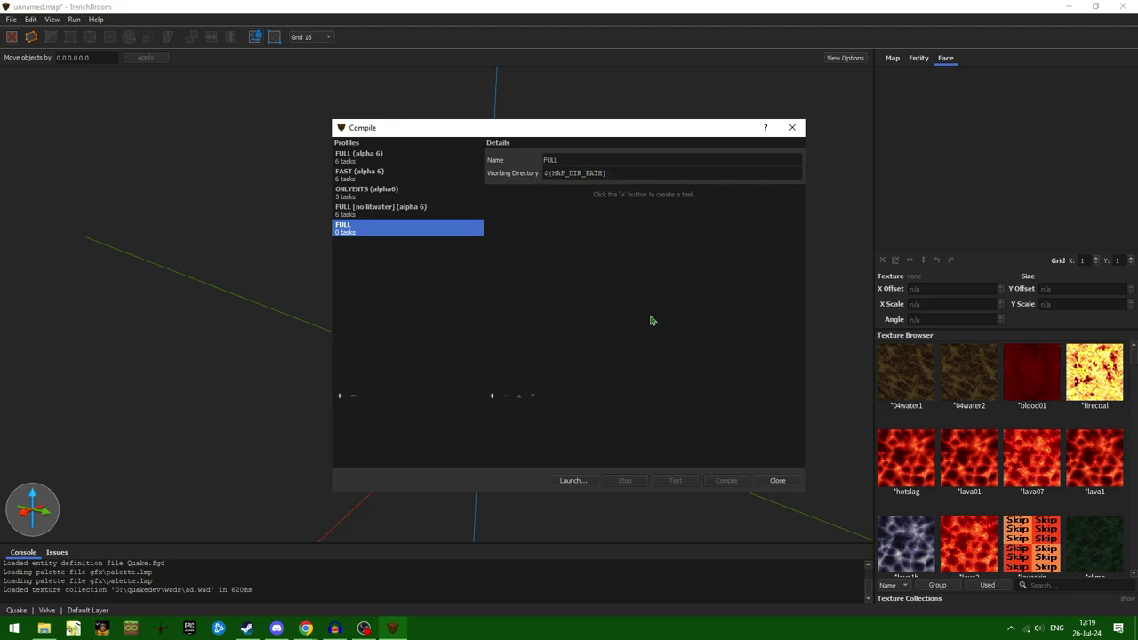
click(782, 484)
- Start saving the map as a new file in the D: quakedev folder
right_drag(498, 267, 549, 265)
key(ctrl+s)
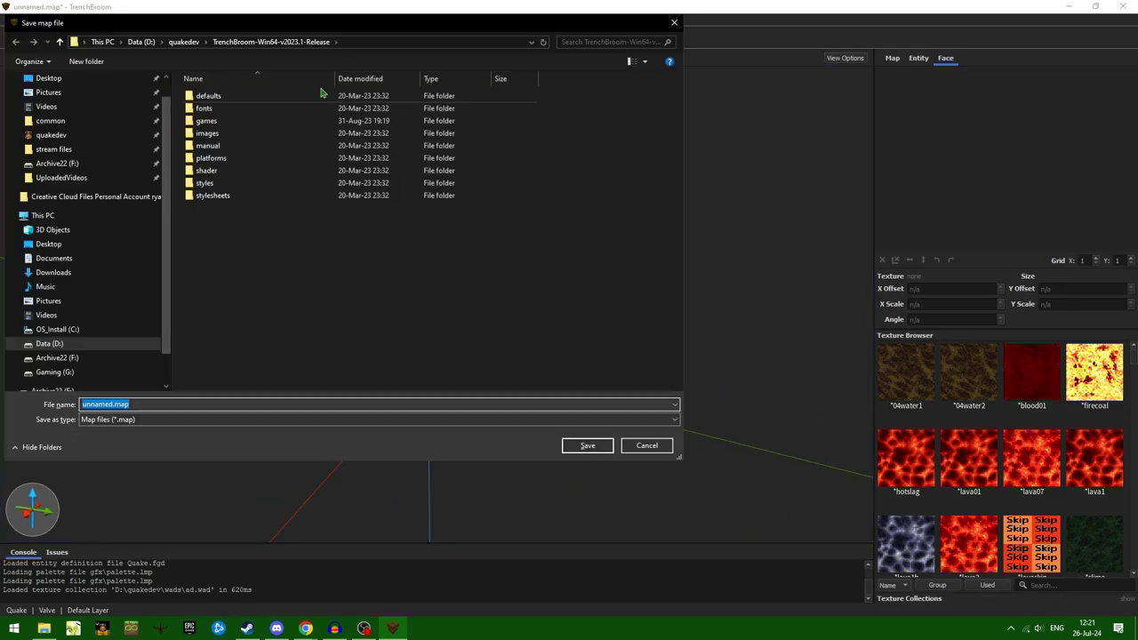
click(187, 41)
- Open quakedev's working folder and replace the file name with compiletest
scroll(317, 227, down, 8)
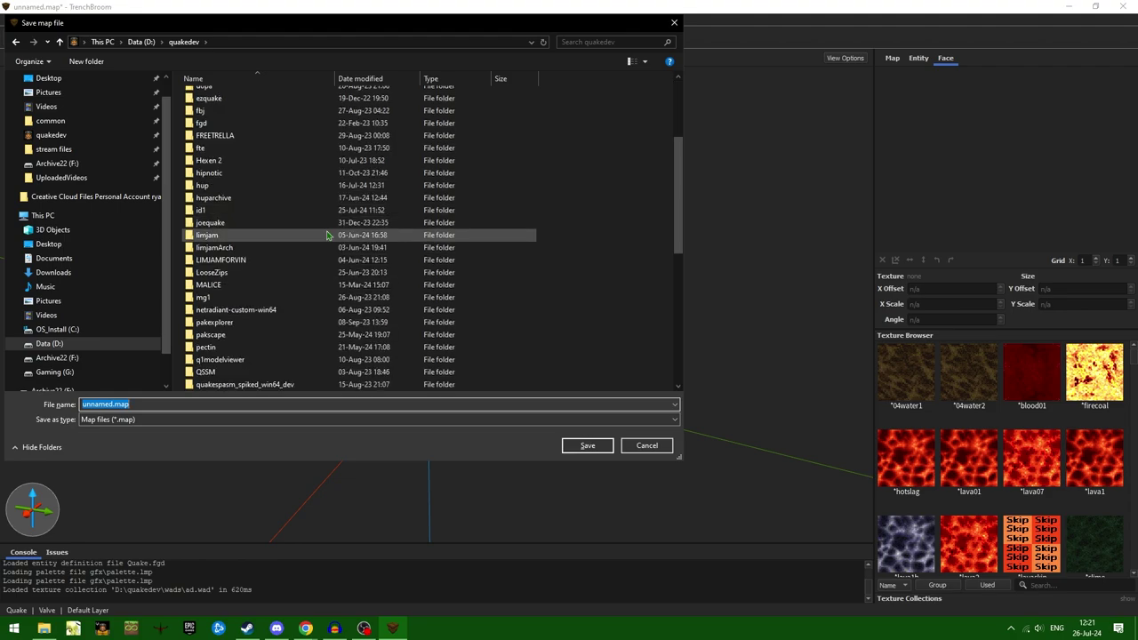
scroll(298, 253, down, 3)
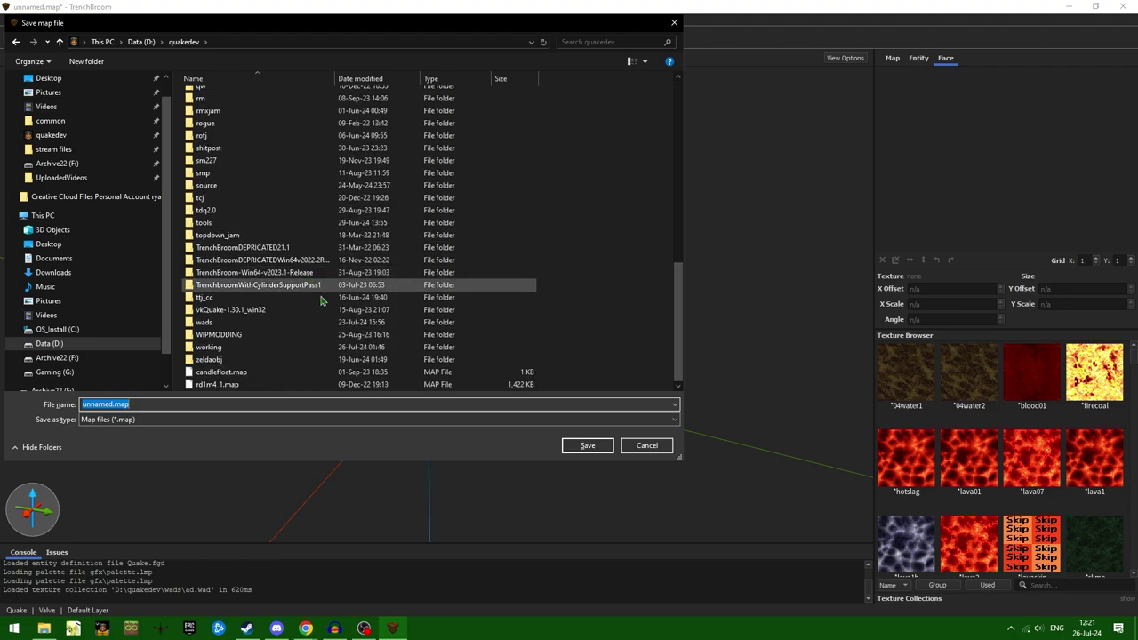
double_click(348, 352)
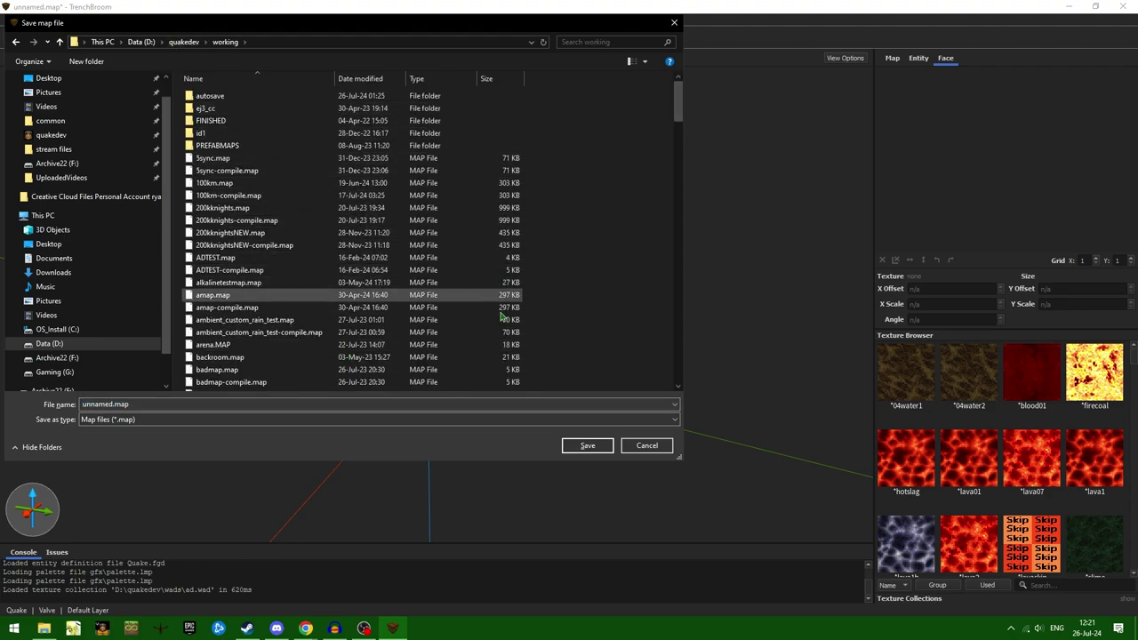
click(411, 405)
key(ctrl+a)
key(BackSpace)
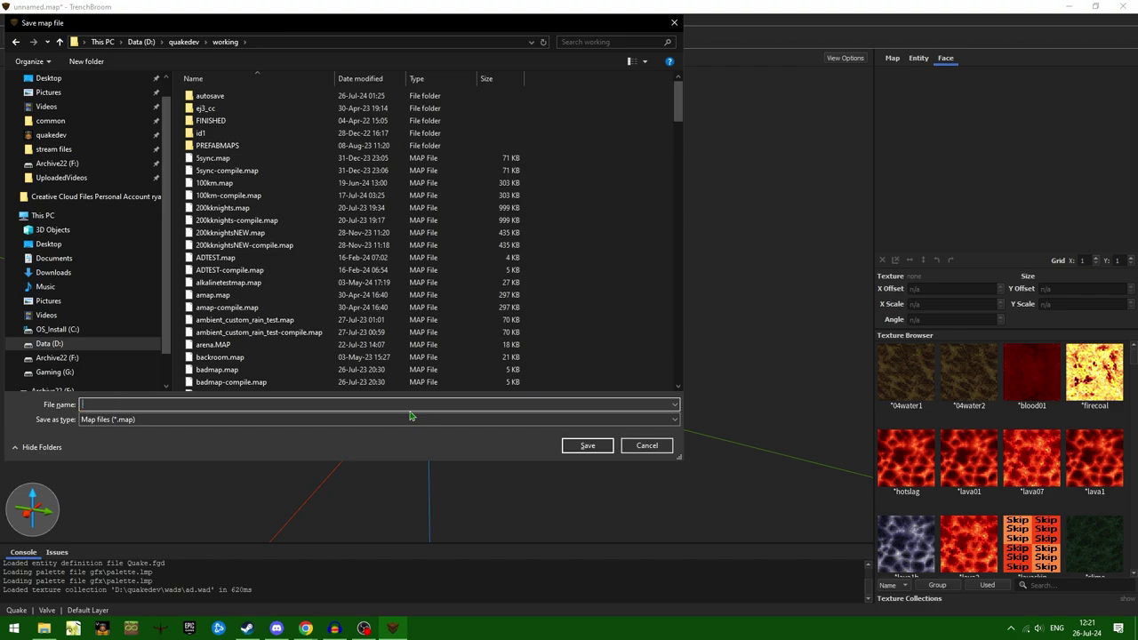
text(comp)
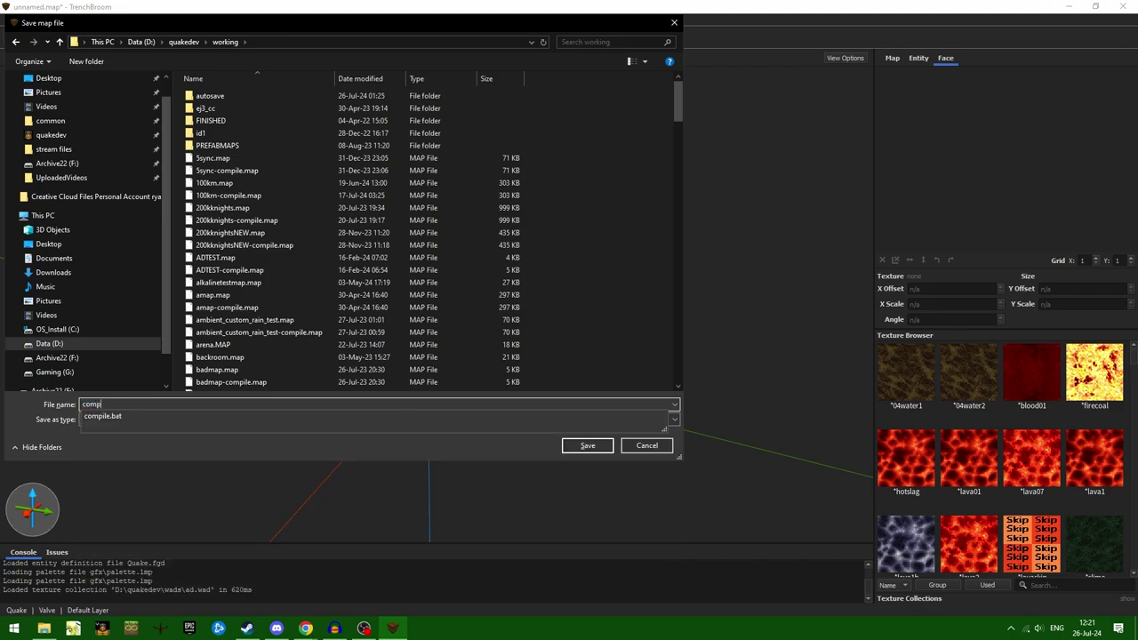
text(iletest)
- Save as compiletest.map, then widen the slab and add a front wall block
key(Return)
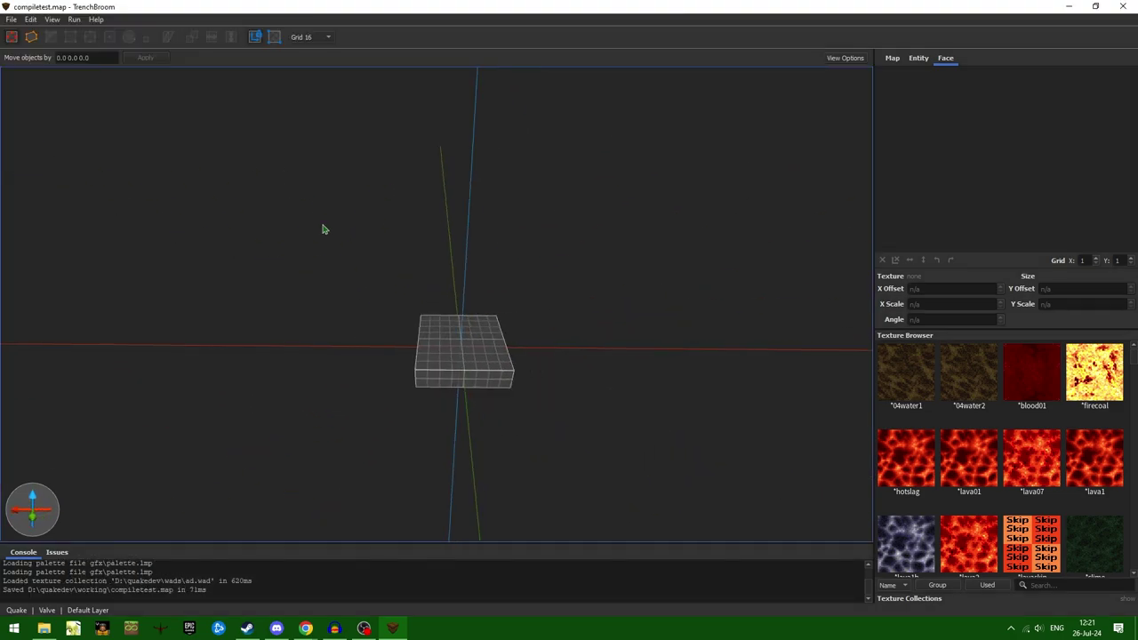
click(482, 347)
shift+drag(483, 347, 602, 353)
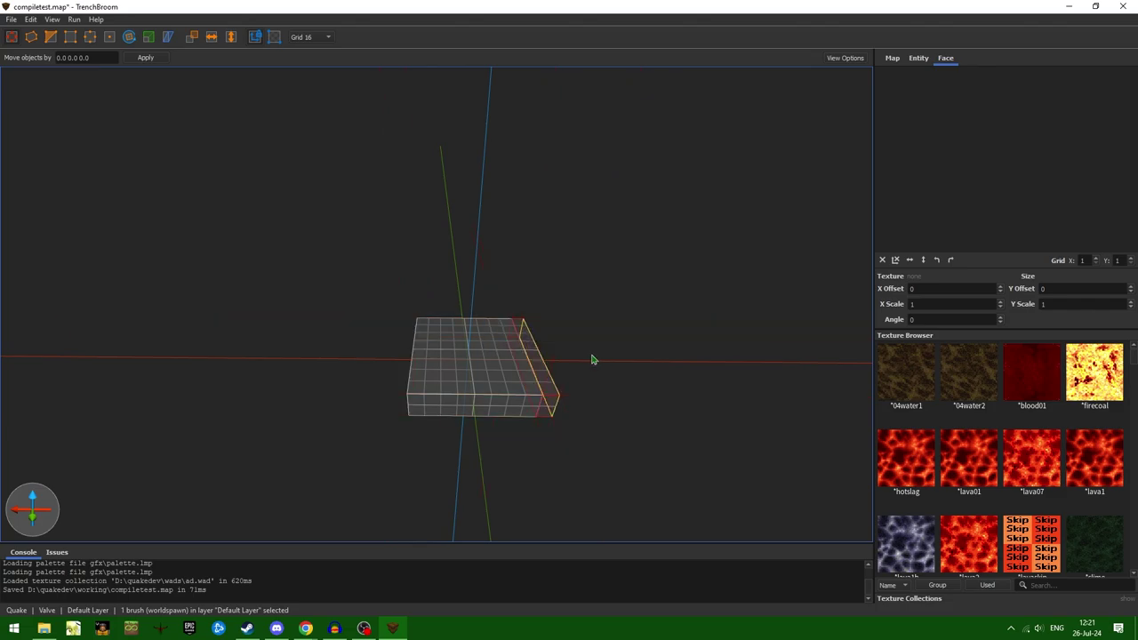
shift+drag(364, 340, 331, 343)
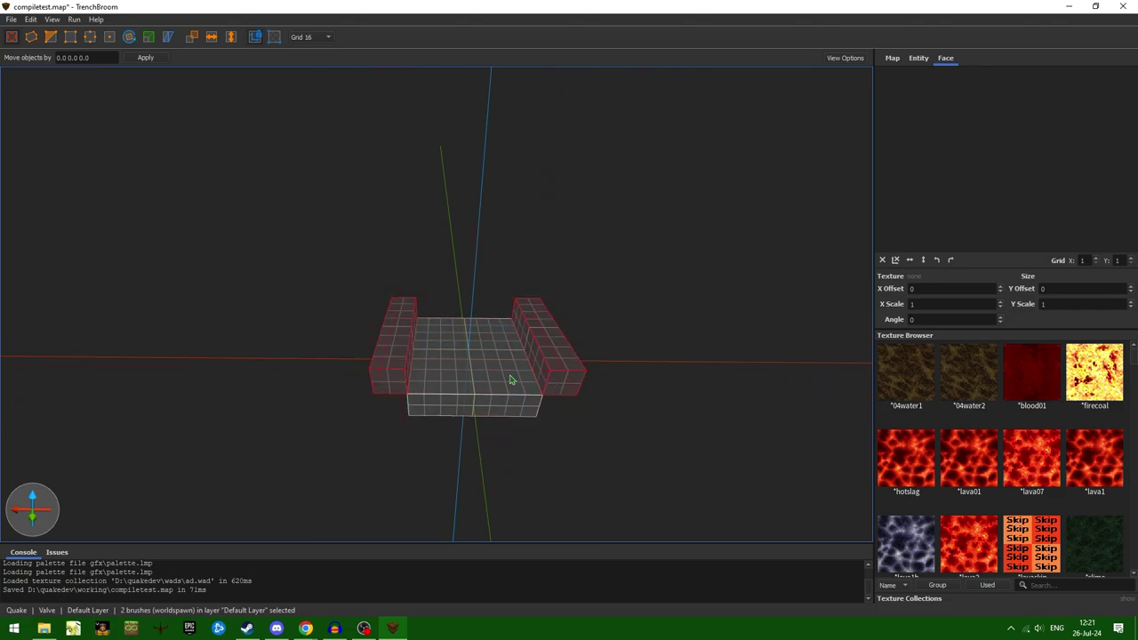
click(510, 381)
drag(510, 381, 502, 426)
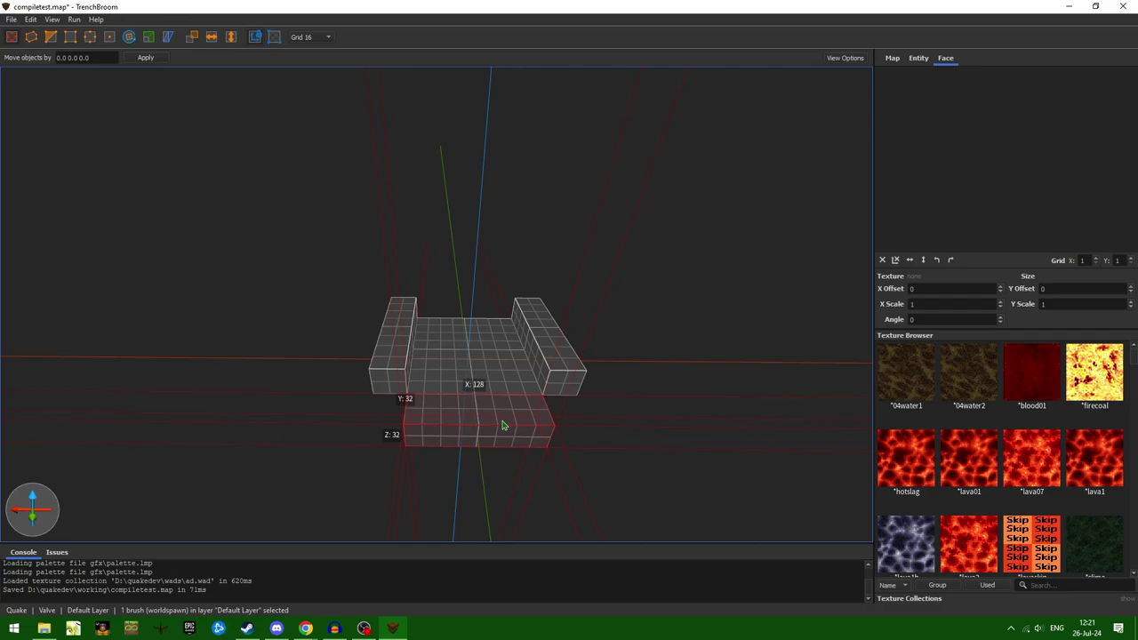
scroll(502, 425, down, 10)
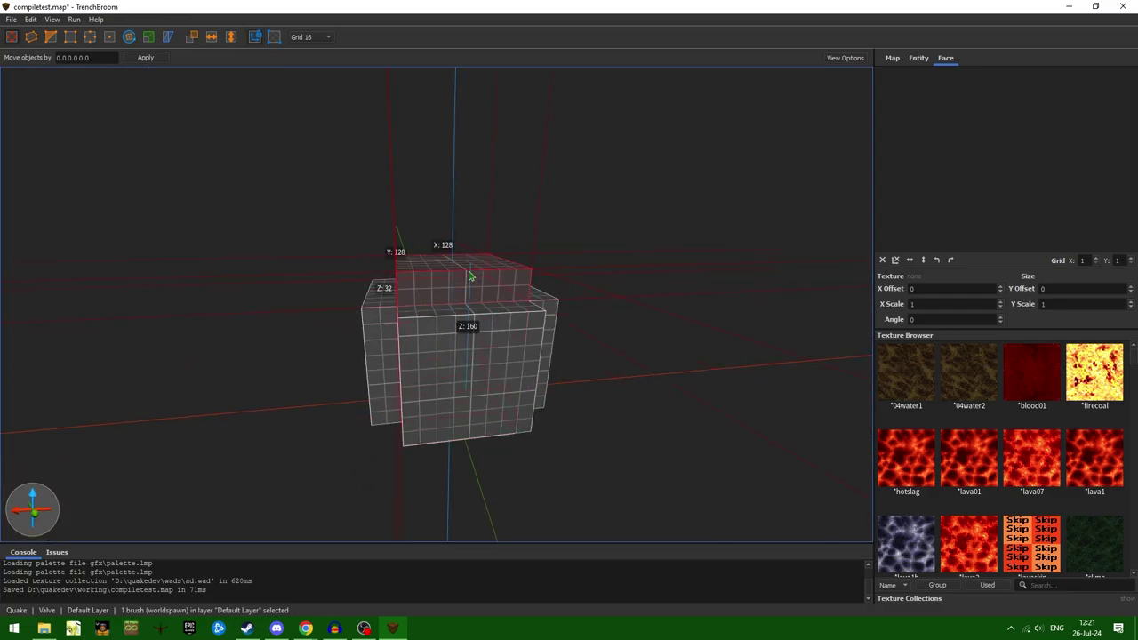
- Place an info_player_start and a light entity inside the room
right_click(471, 399)
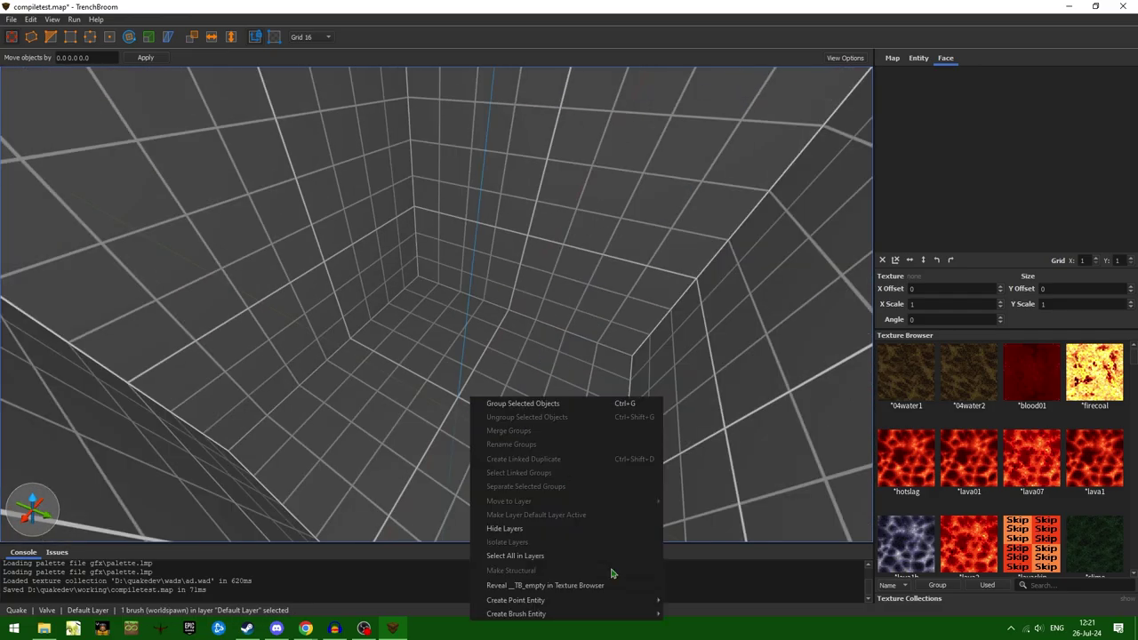
mouse_move(533, 600)
mouse_move(699, 508)
click(800, 472)
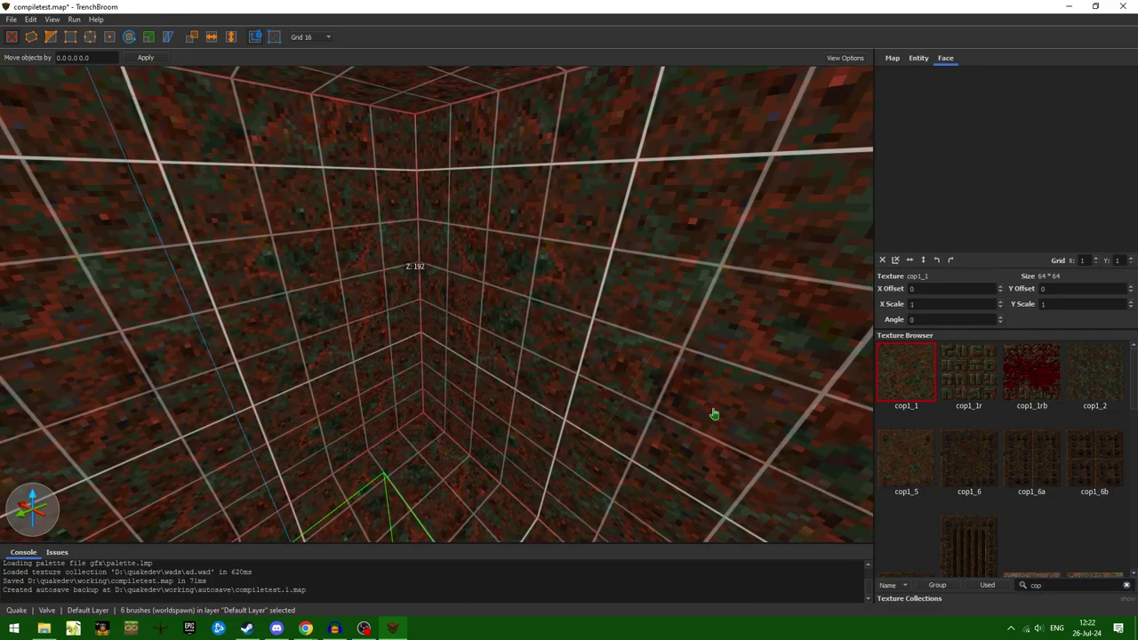
right_drag(712, 412, 579, 231)
right_click(368, 412)
click(462, 533)
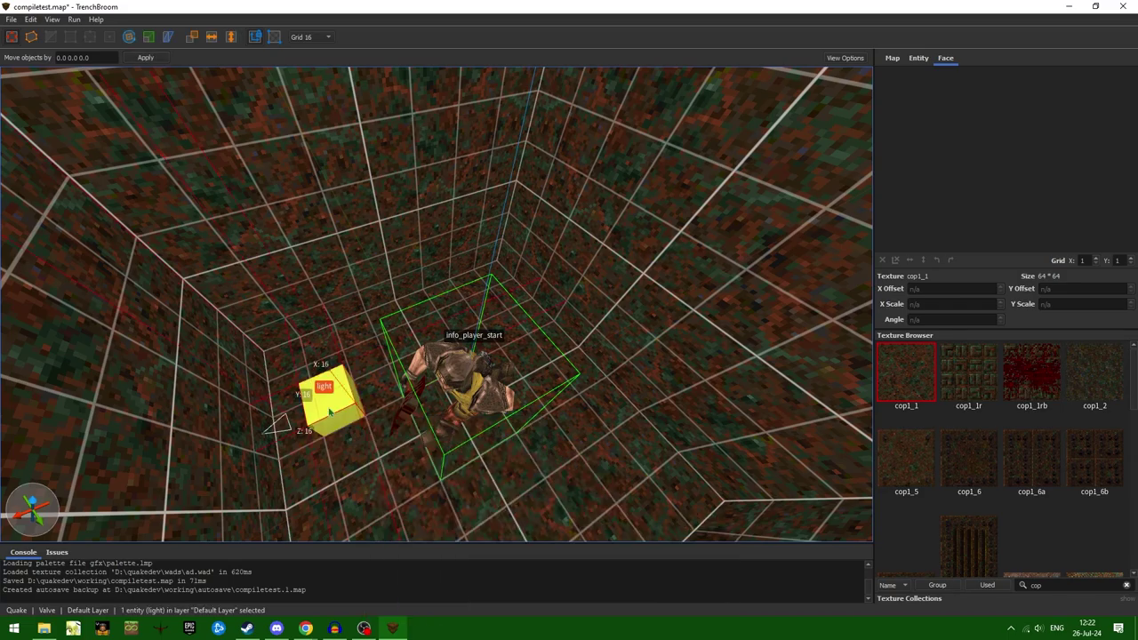
- Raise the light above the player start and save the map
alt+drag(329, 411, 588, 352)
key(ctrl+s)
right_drag(588, 353, 603, 387)
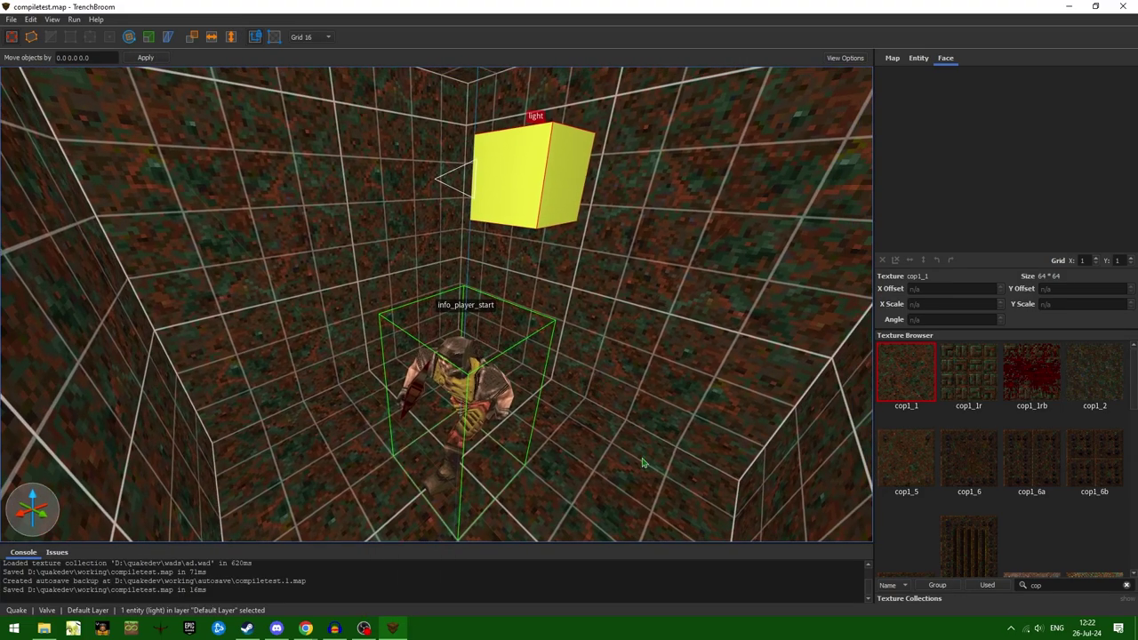
scroll(642, 462, down, 10)
scroll(528, 424, up, 10)
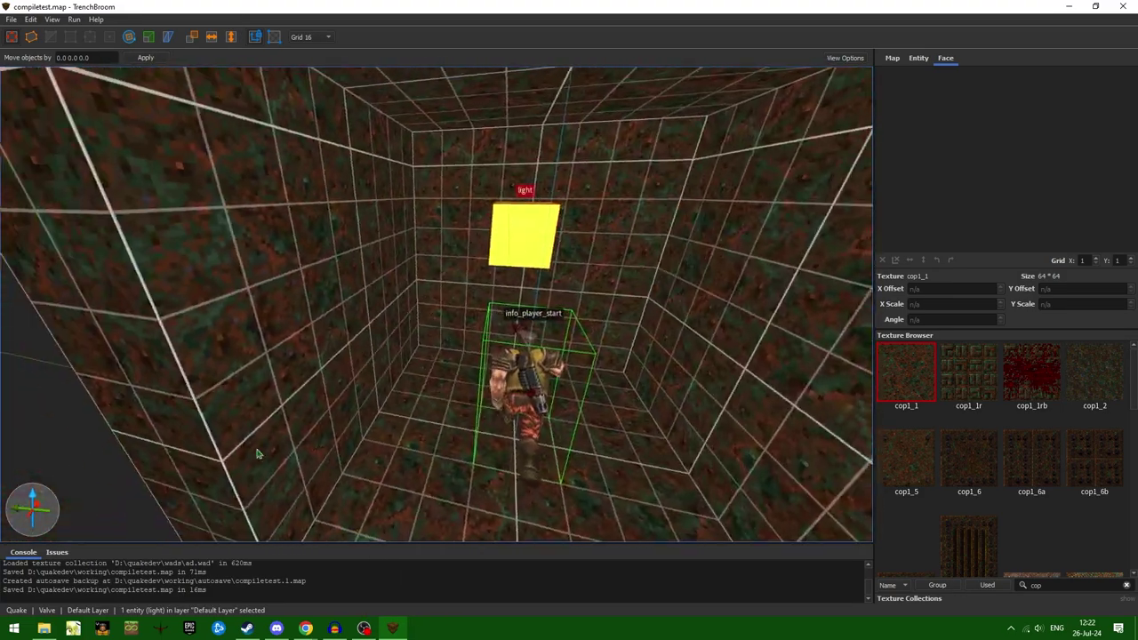
scroll(257, 454, down, 2)
right_drag(345, 470, 559, 441)
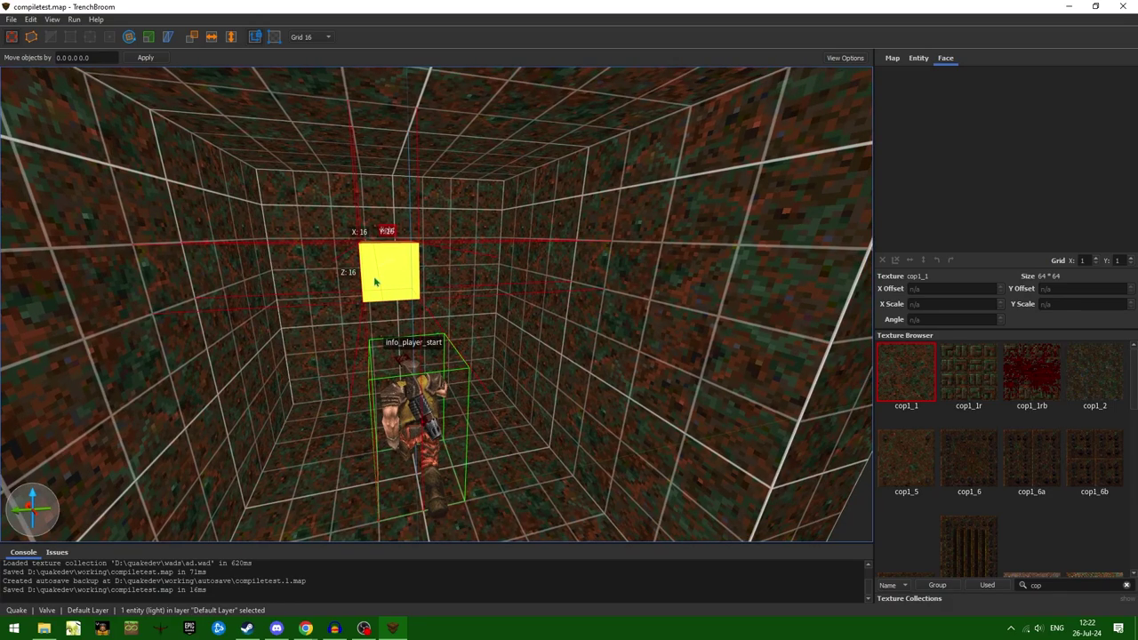
scroll(374, 281, down, 10)
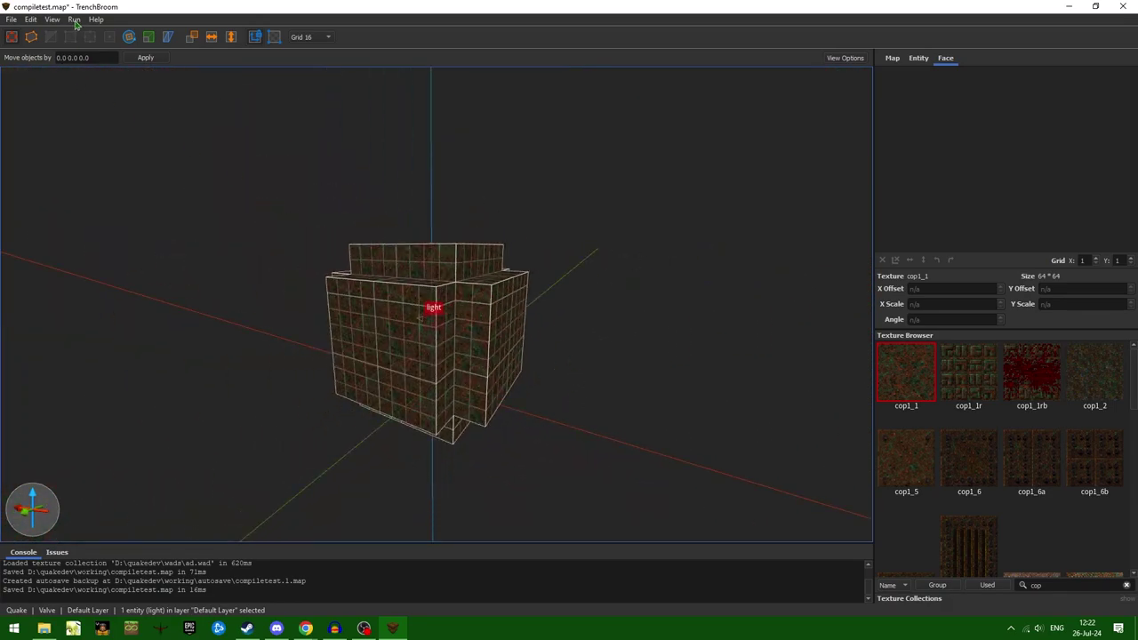
key(ctrl+s)
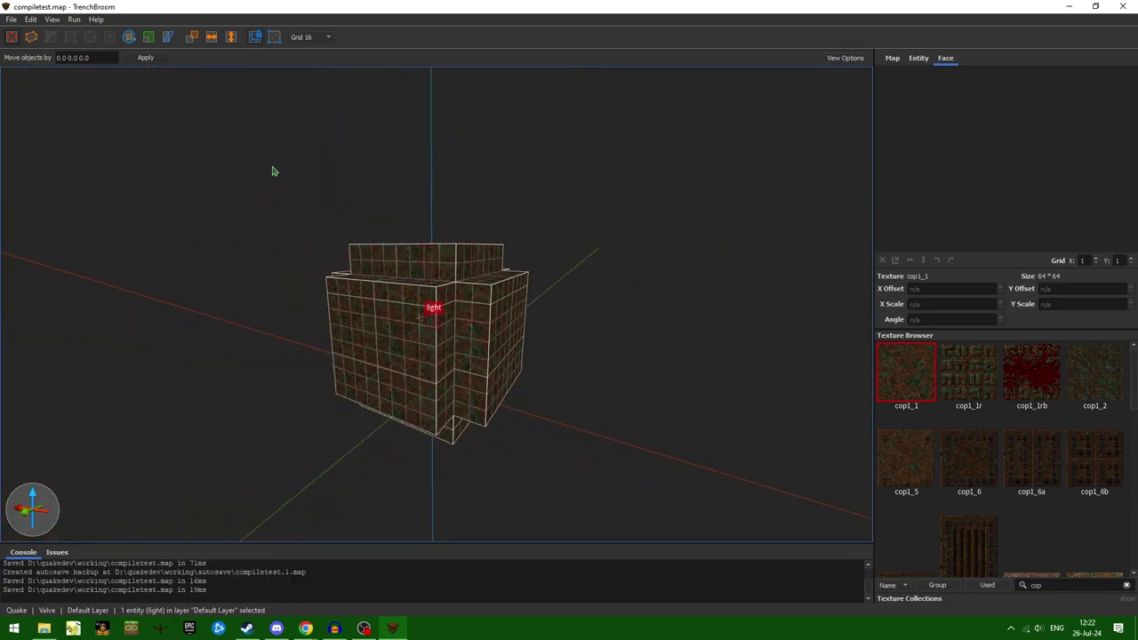
- Reopen the Compile Map dialog, then open the TrenchBroom Manual from Help
click(75, 20)
click(105, 32)
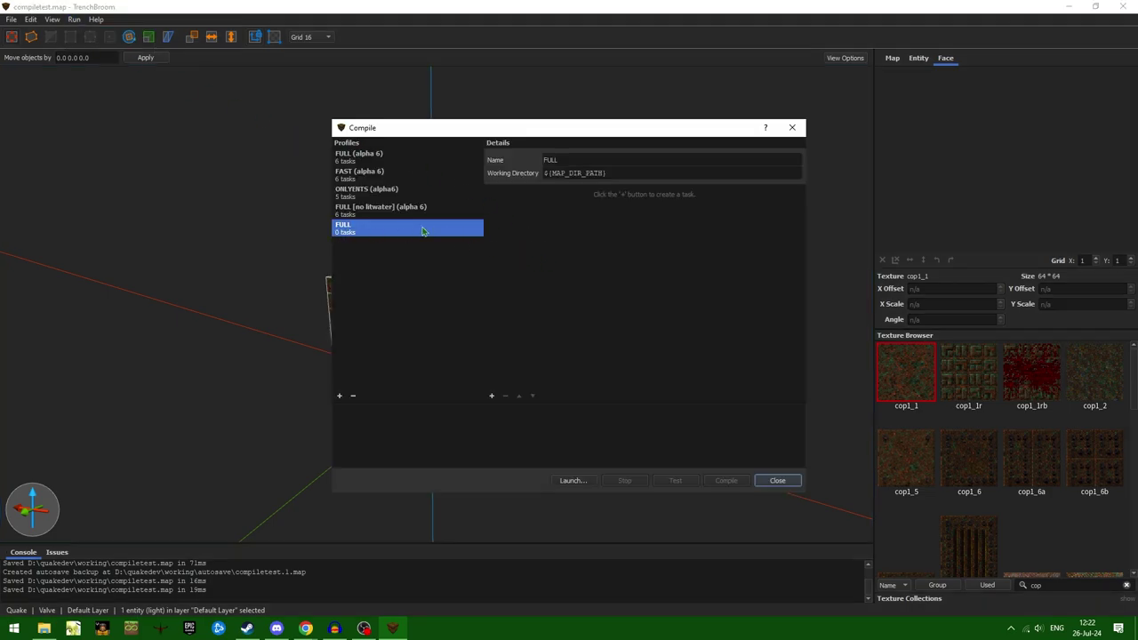
click(792, 127)
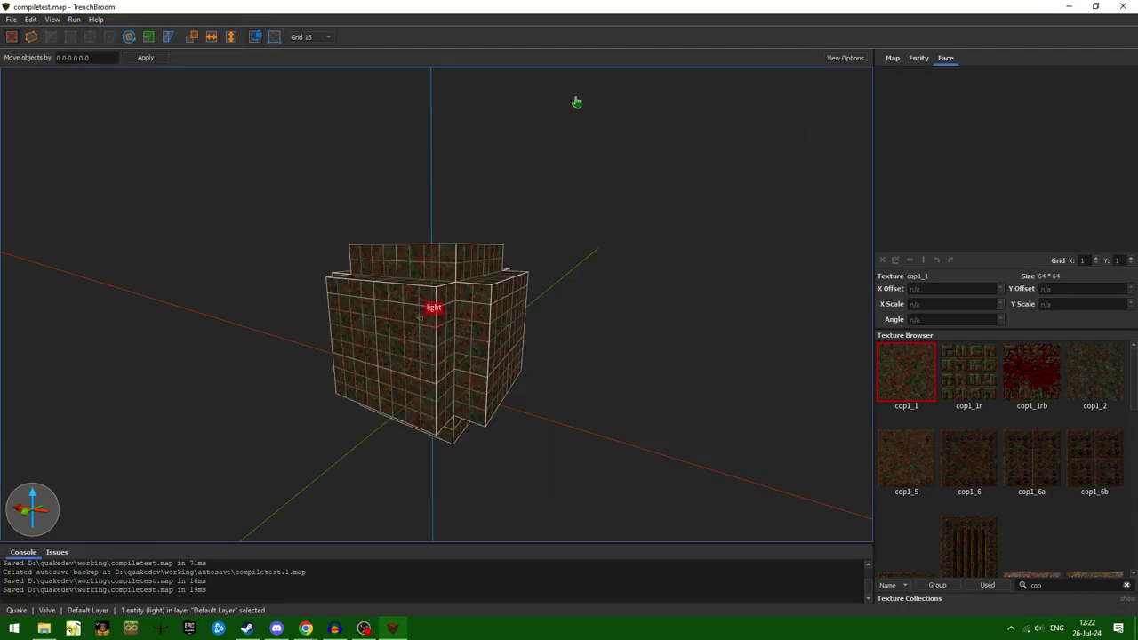
click(75, 19)
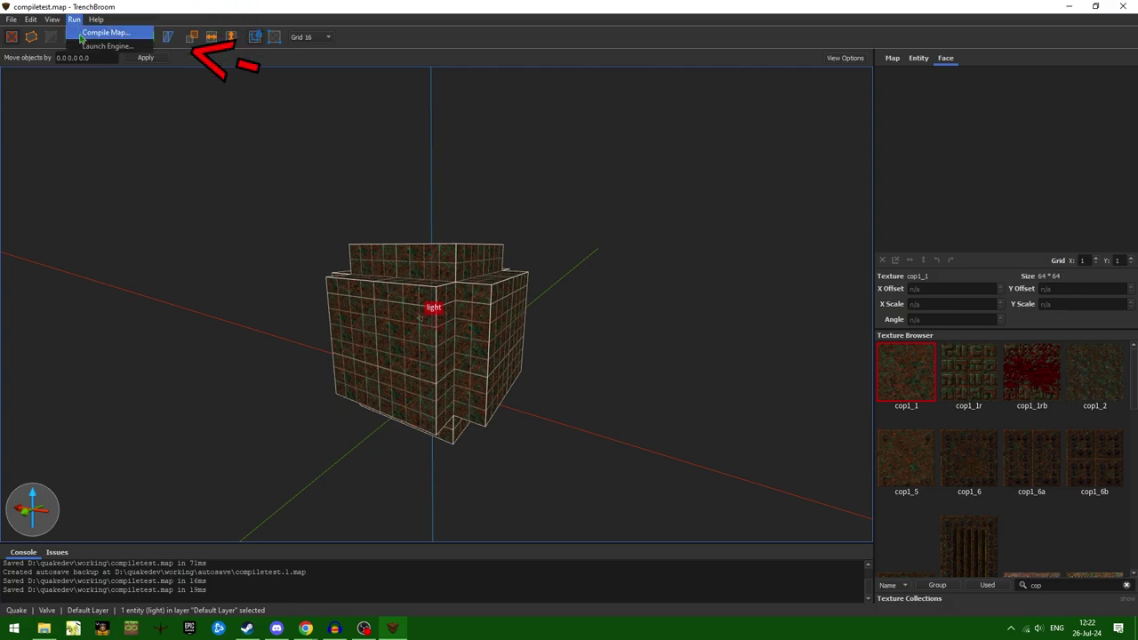
click(133, 32)
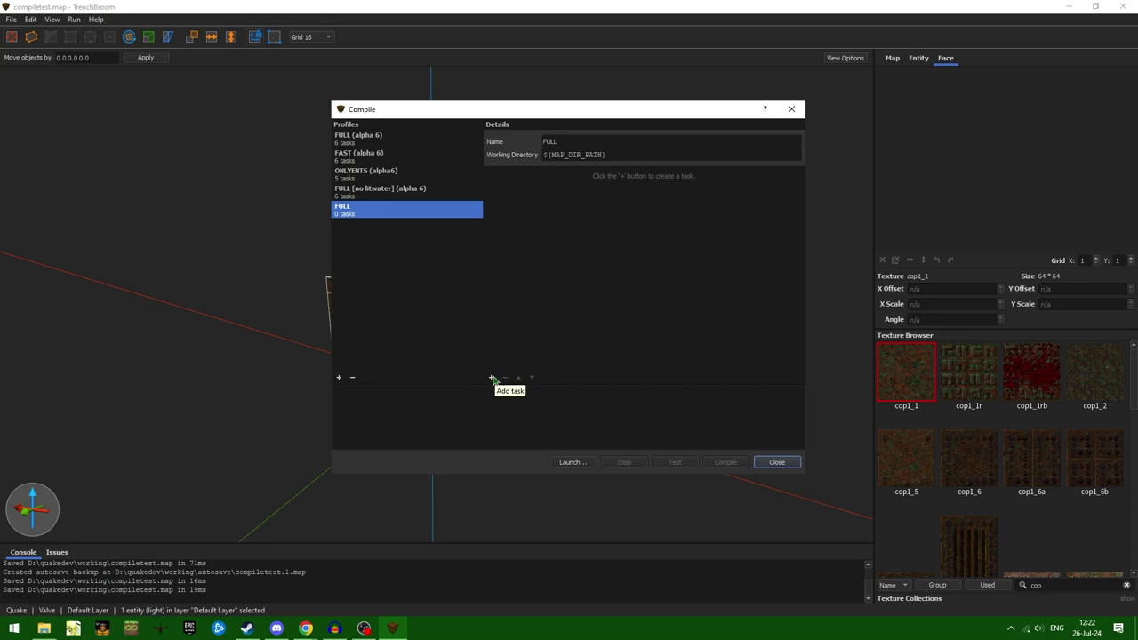
click(95, 19)
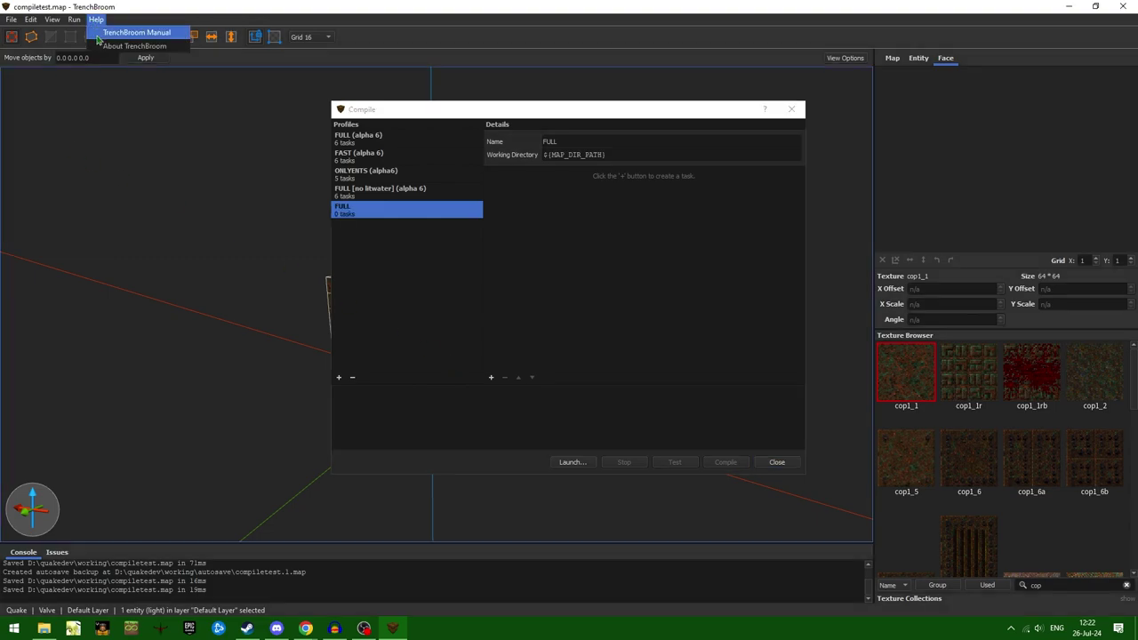
click(100, 34)
- Close the extra manual tab in Chrome
click(292, 12)
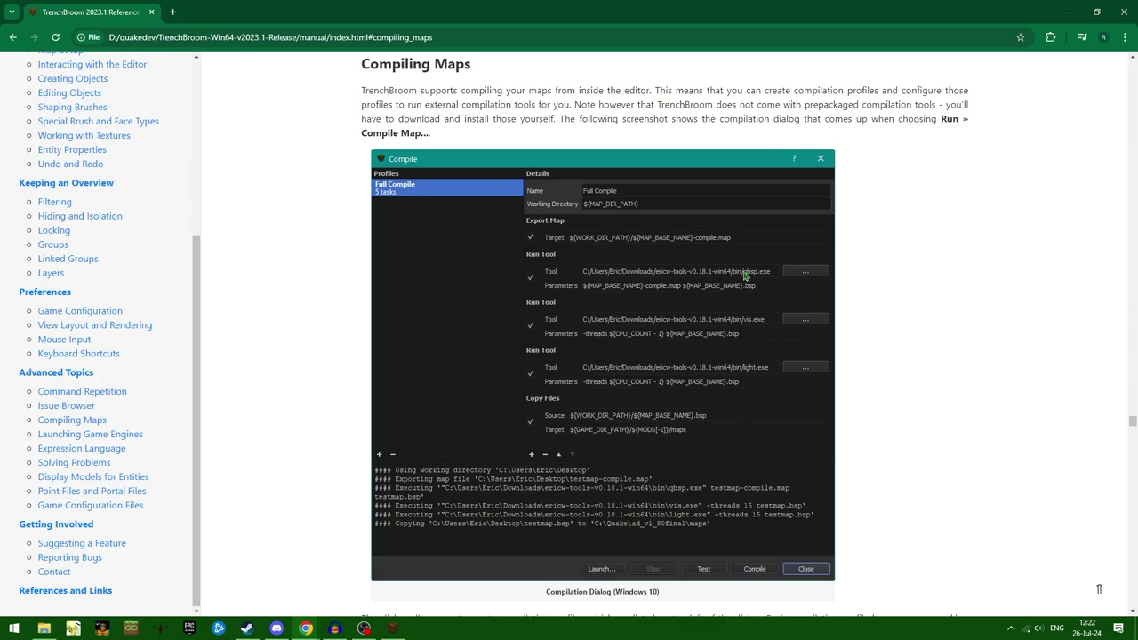
- Back in TrenchBroom, add Export Map and Run Tool tasks to FULL and browse for the tool
click(1069, 12)
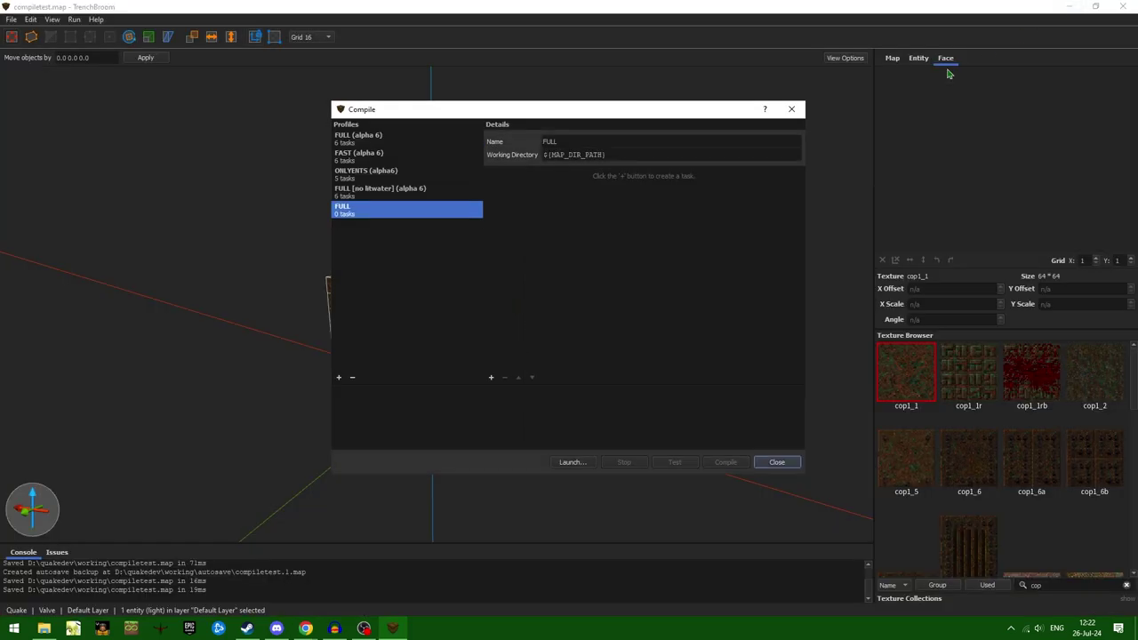
click(490, 377)
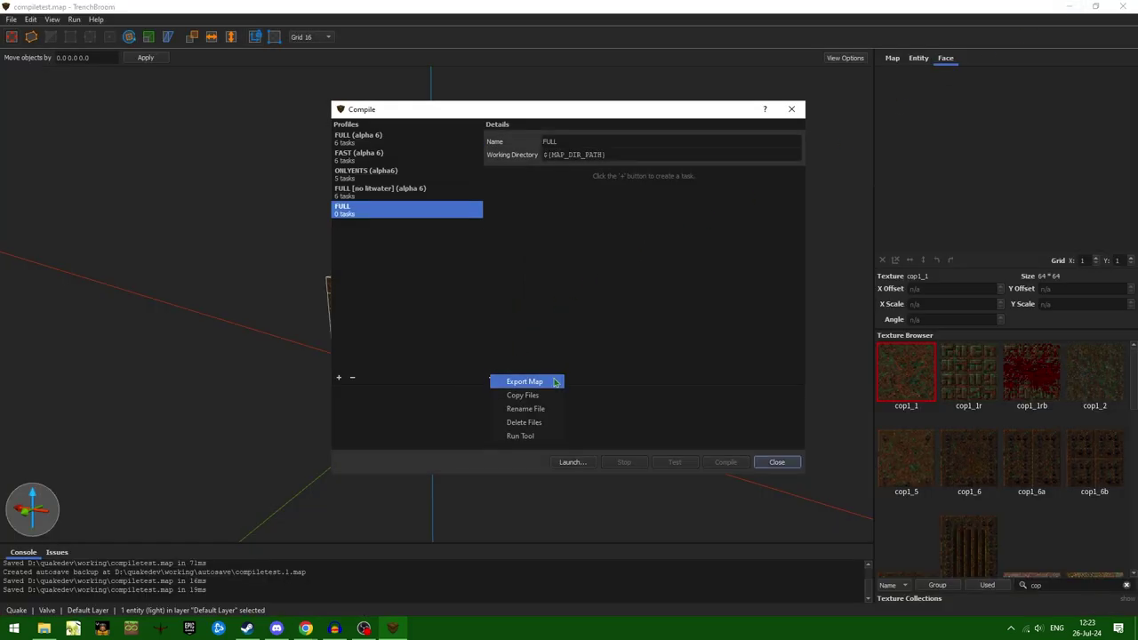
click(528, 381)
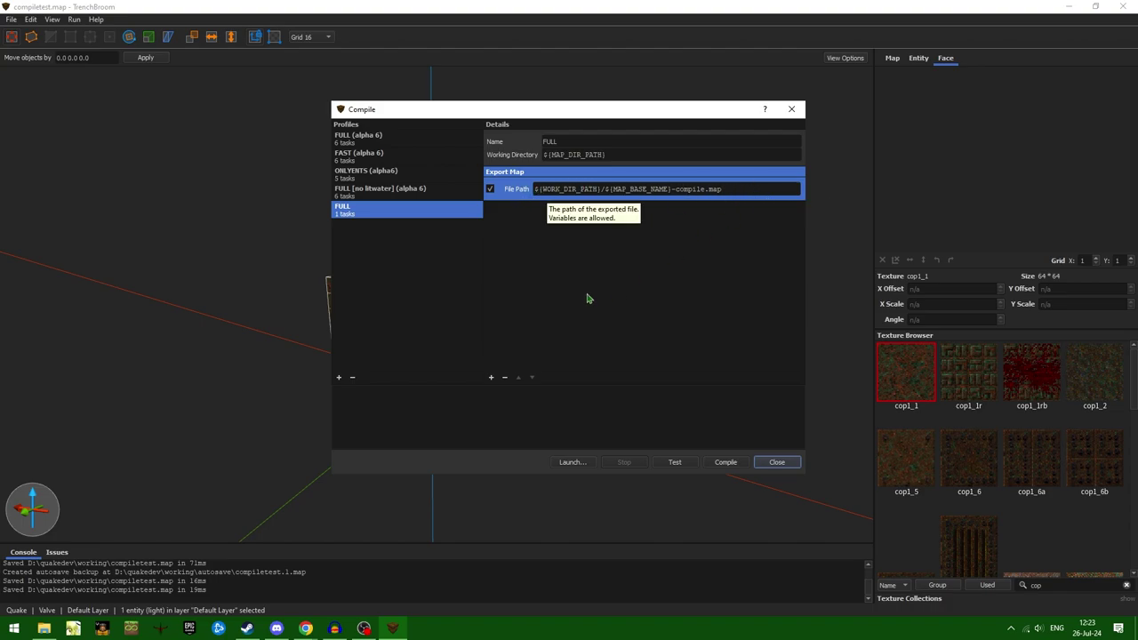
click(491, 379)
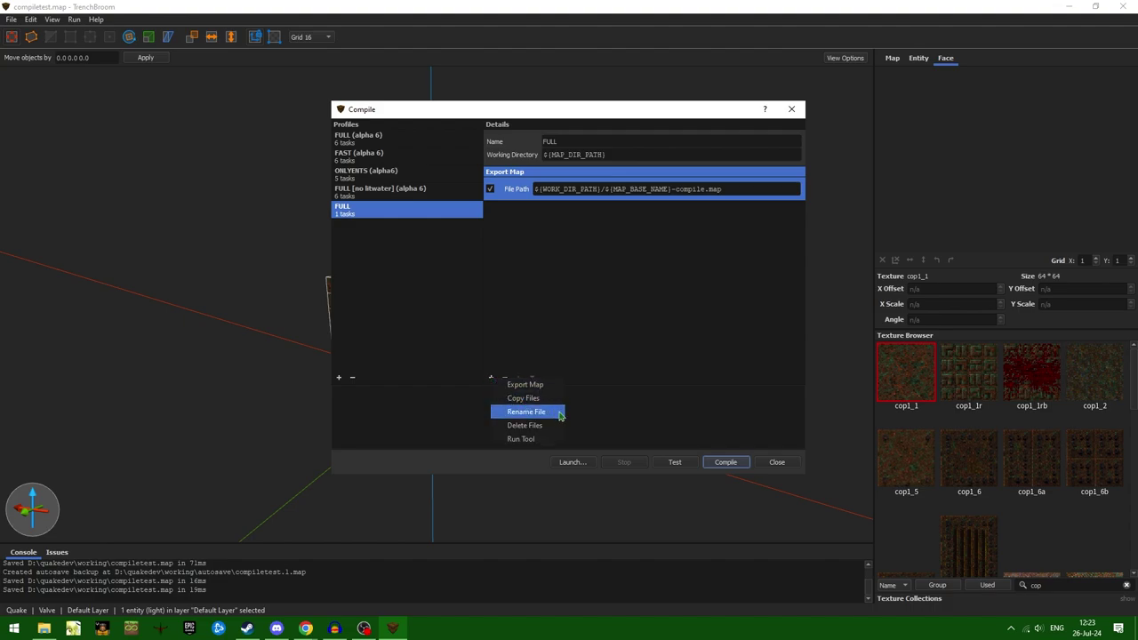
click(552, 441)
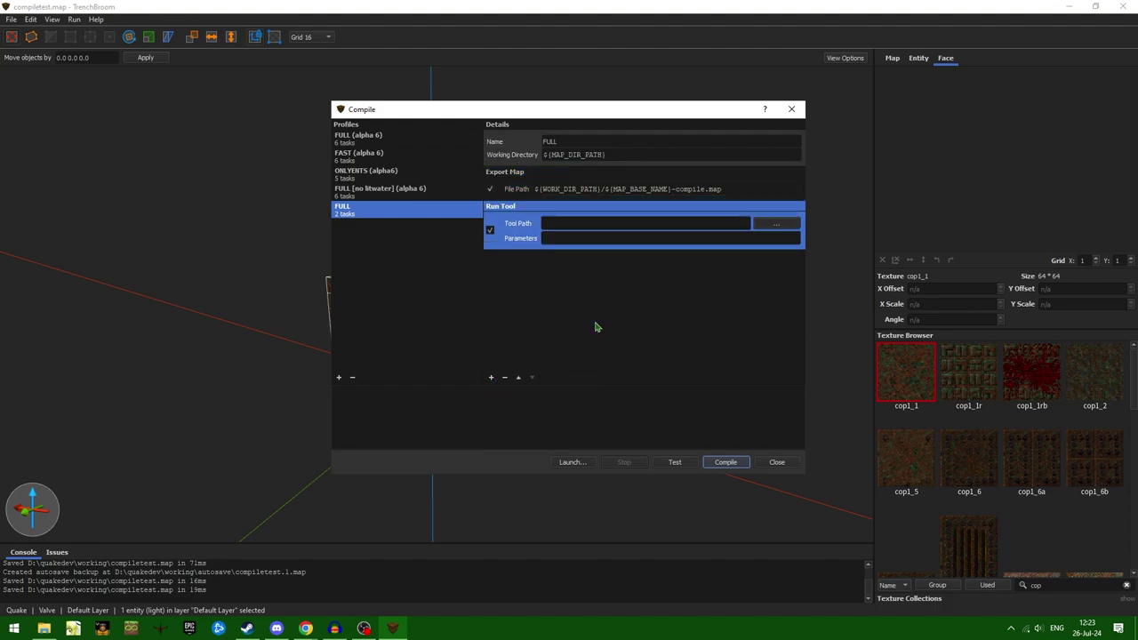
click(774, 223)
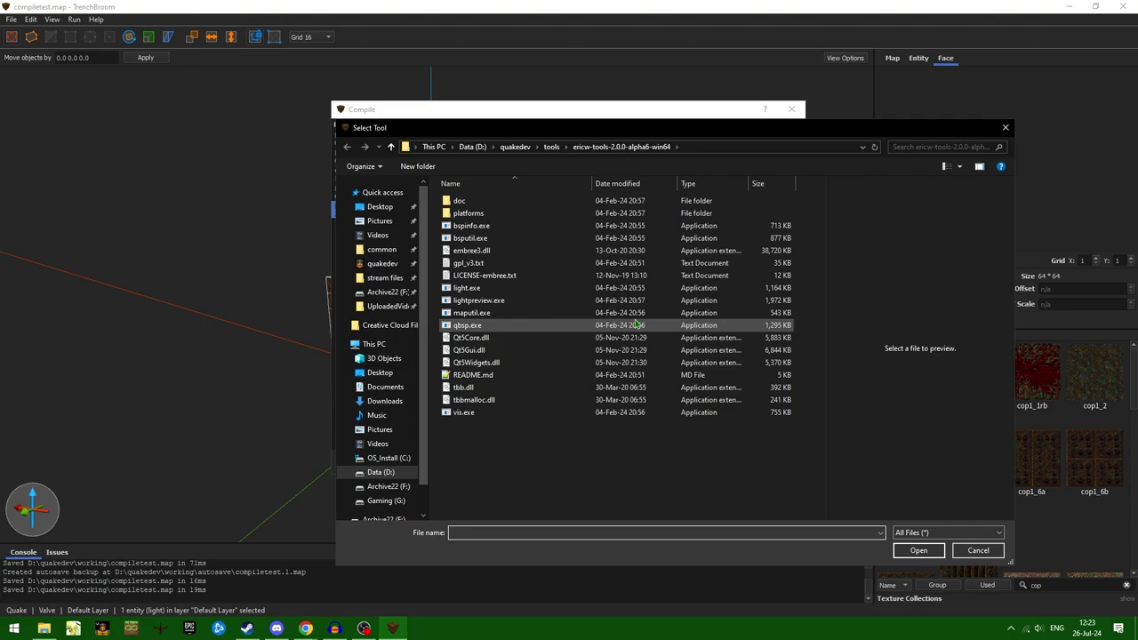
- Pick qbsp.exe as the tool with parameters ${MAP_BASE_NAME}-compile.map ${MAP_BASE_NAME}.bsp
click(560, 326)
click(919, 550)
click(620, 238)
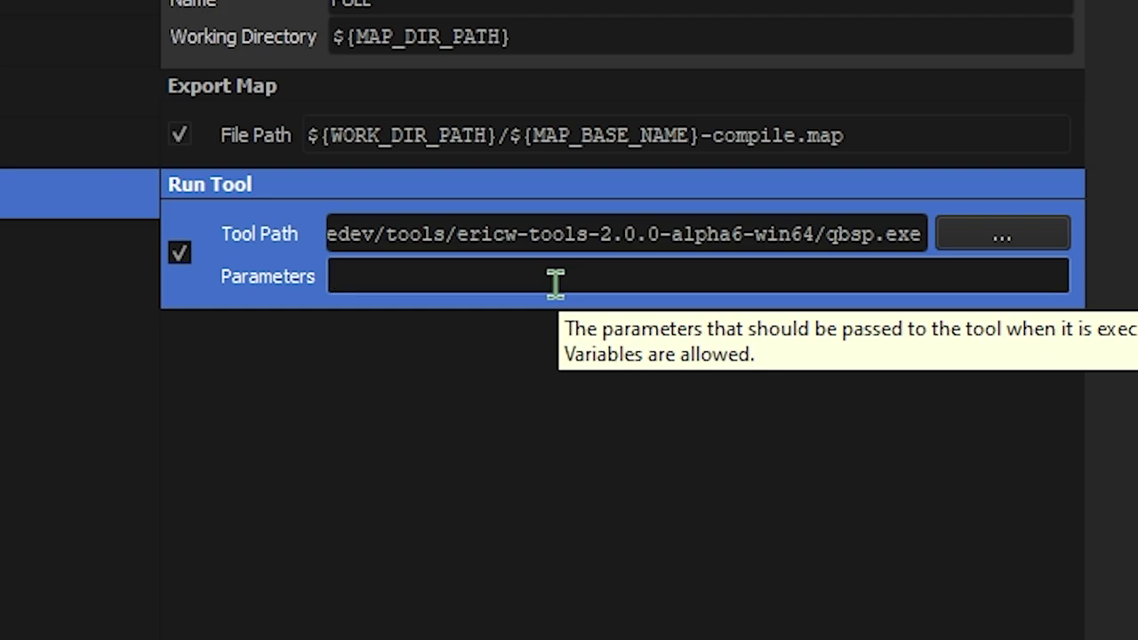
text($)
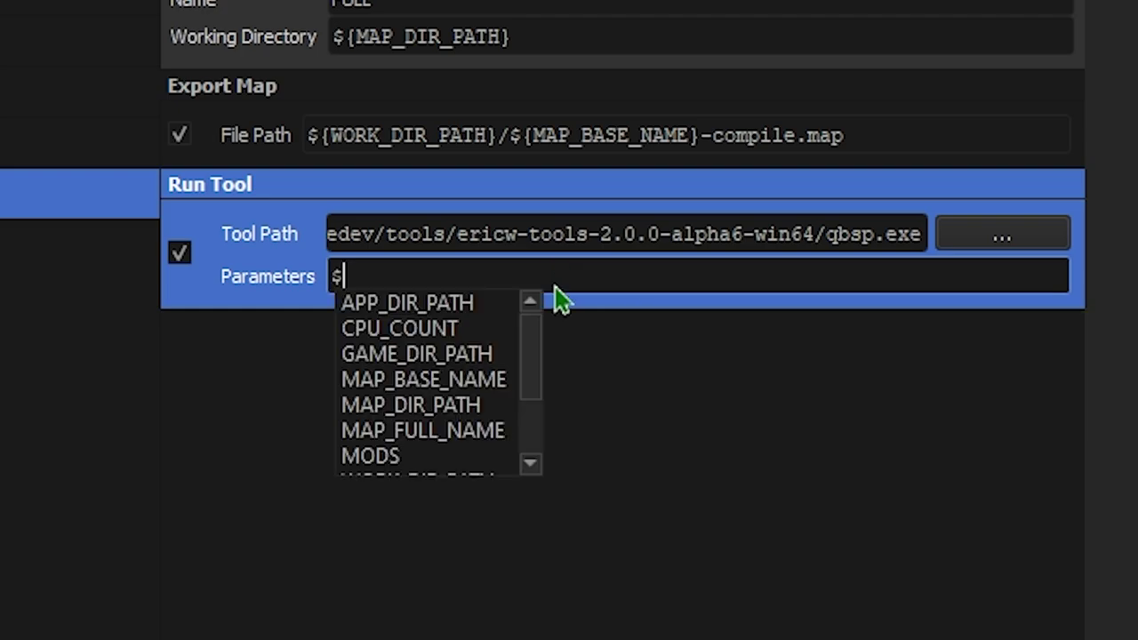
text({)
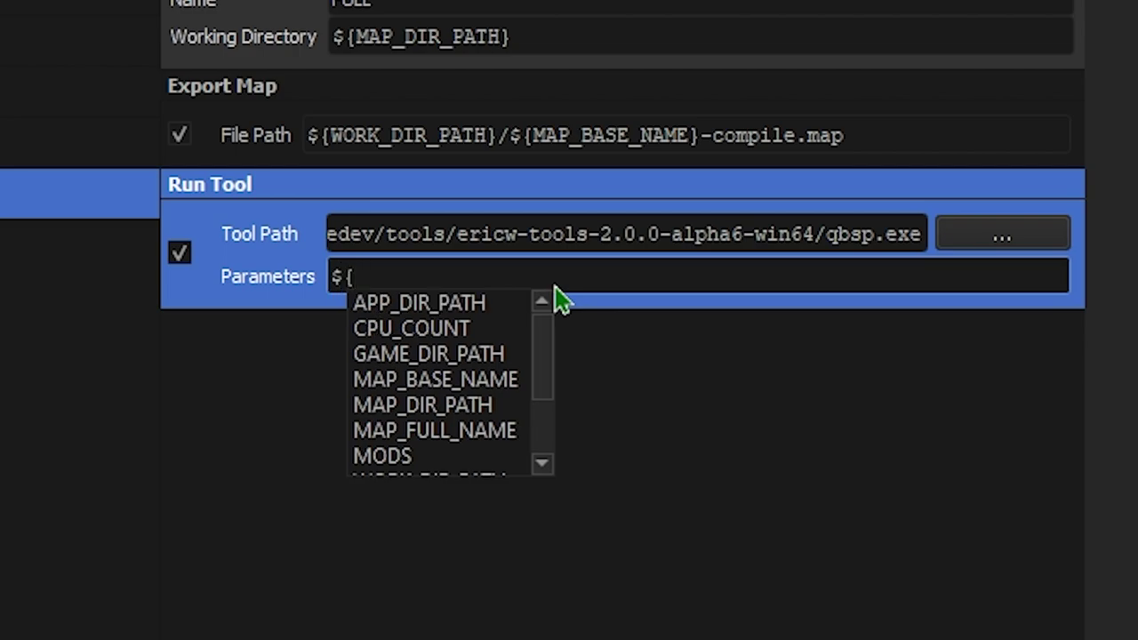
text(MAP_BA)
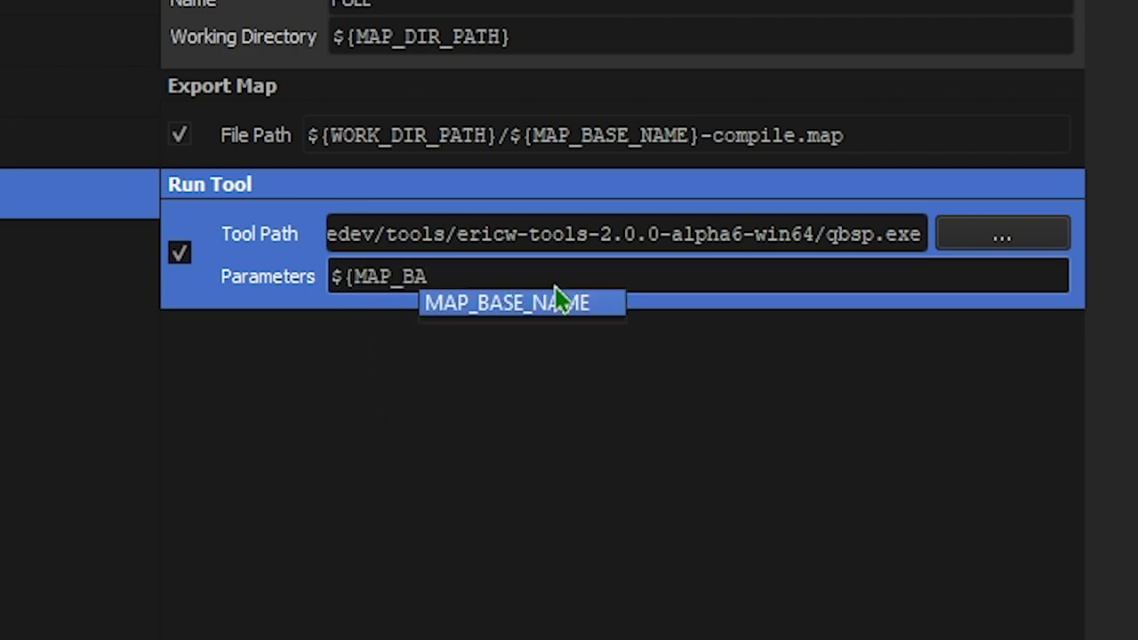
click(556, 300)
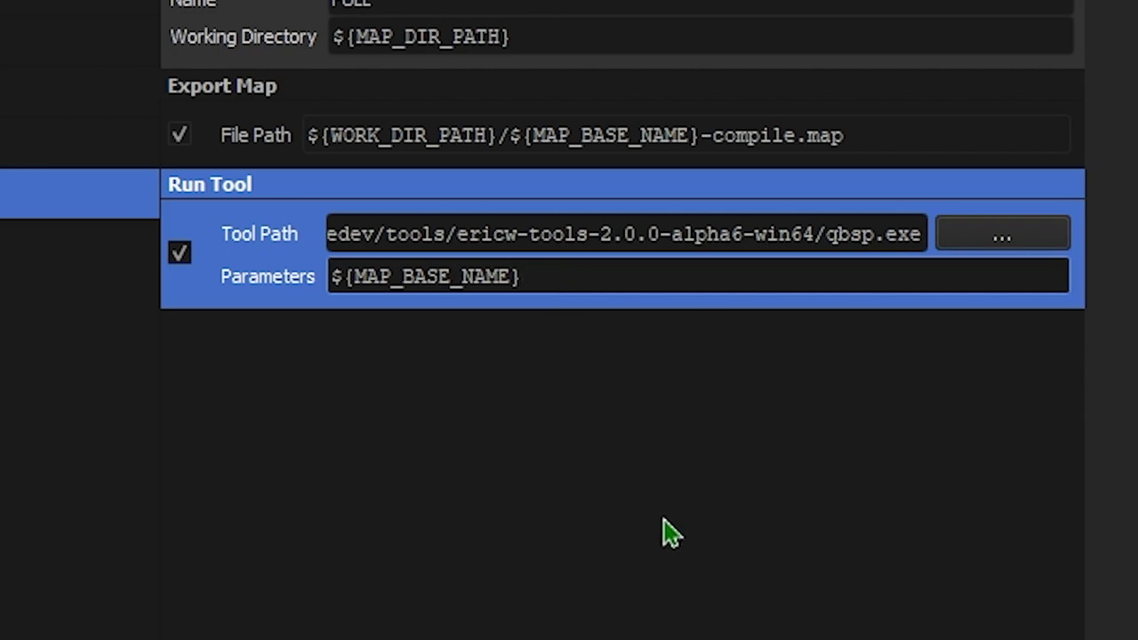
text(-compile.map)
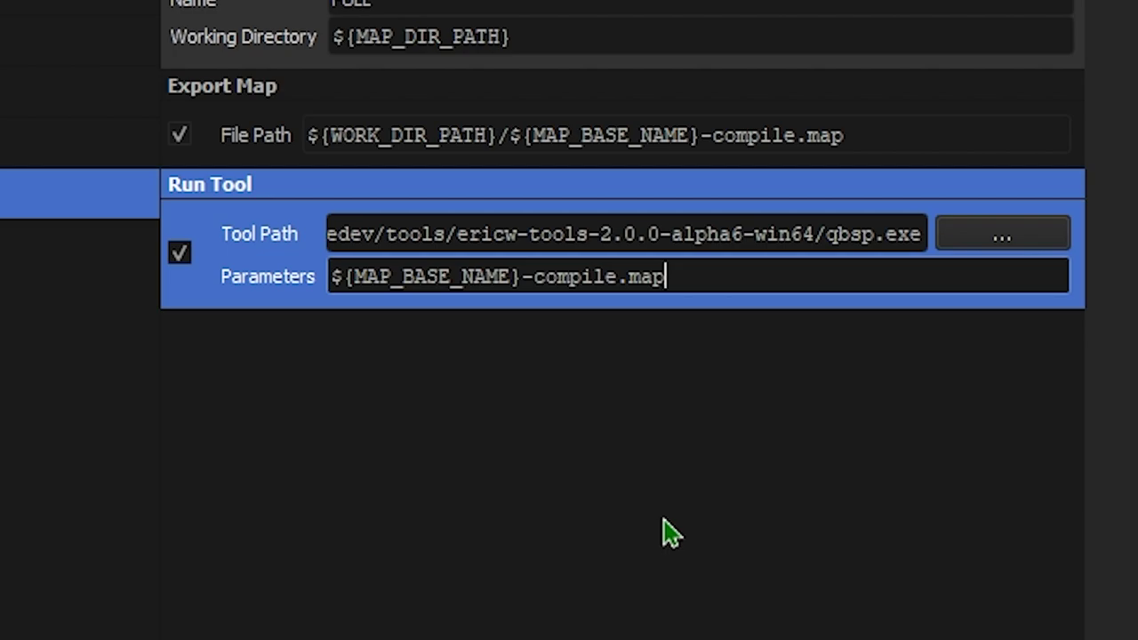
text( $)
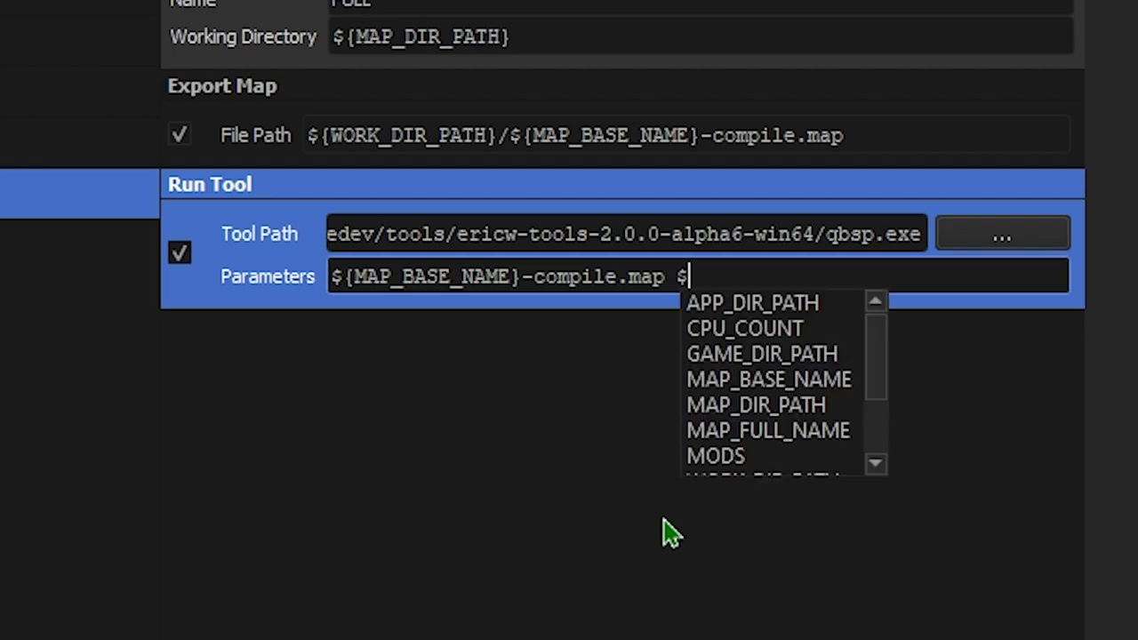
text({M)
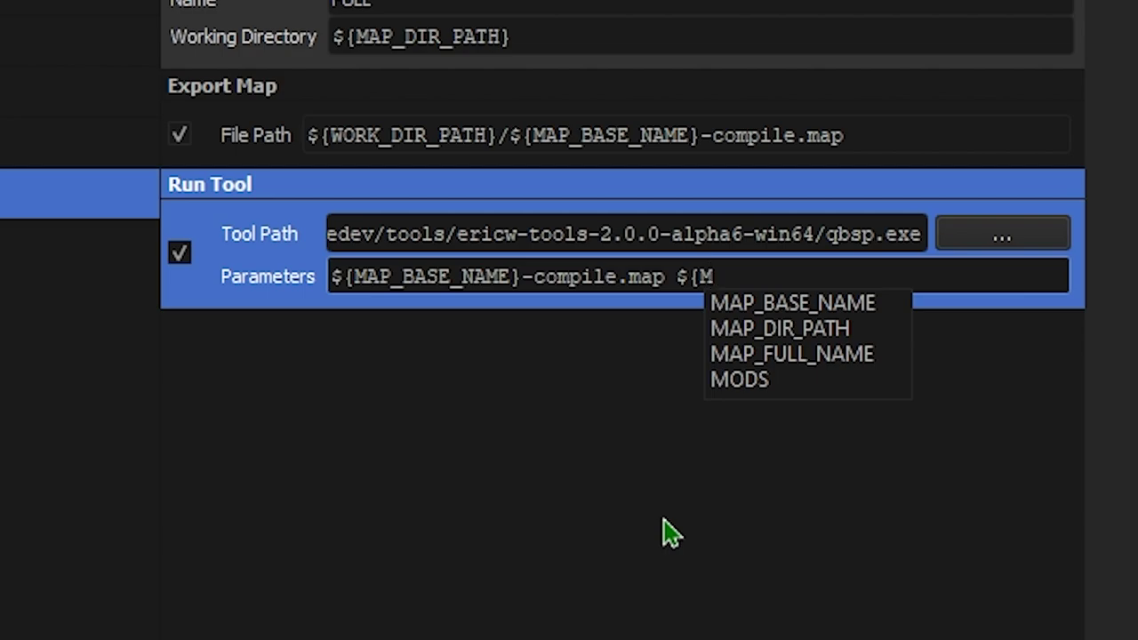
text(AP)
key(Down)
key(Return)
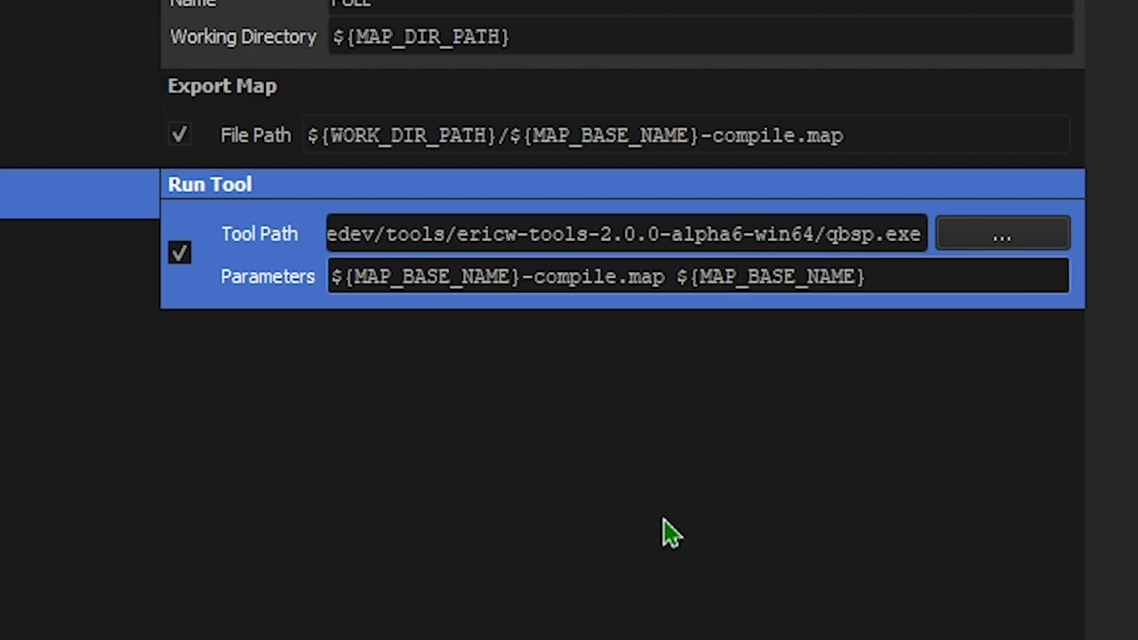
text(.bsp)
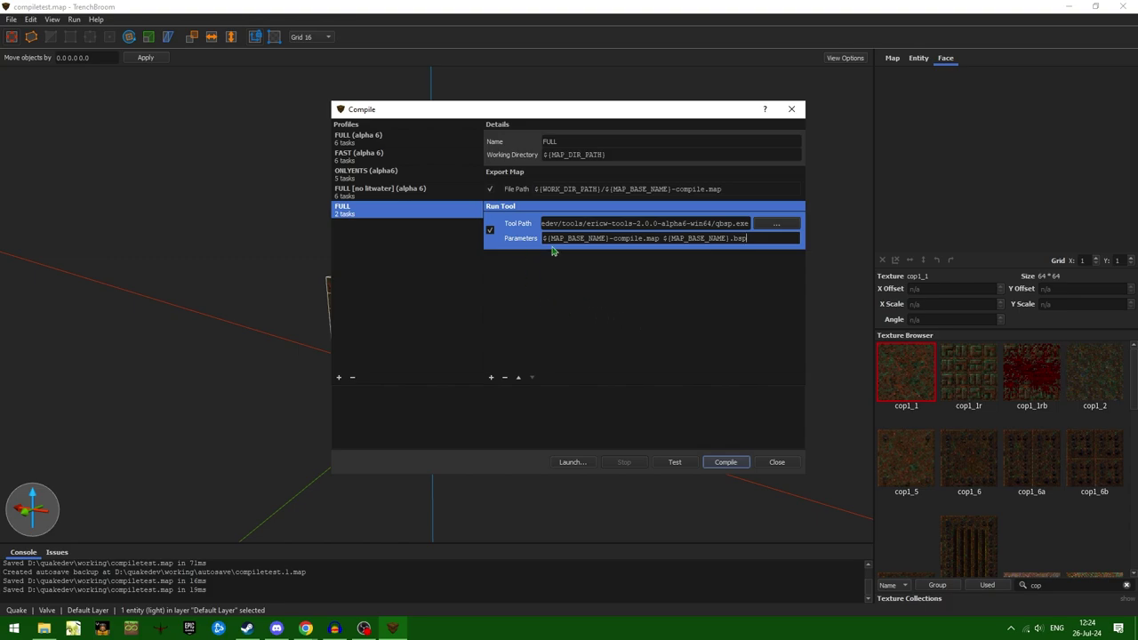
drag(543, 239, 657, 246)
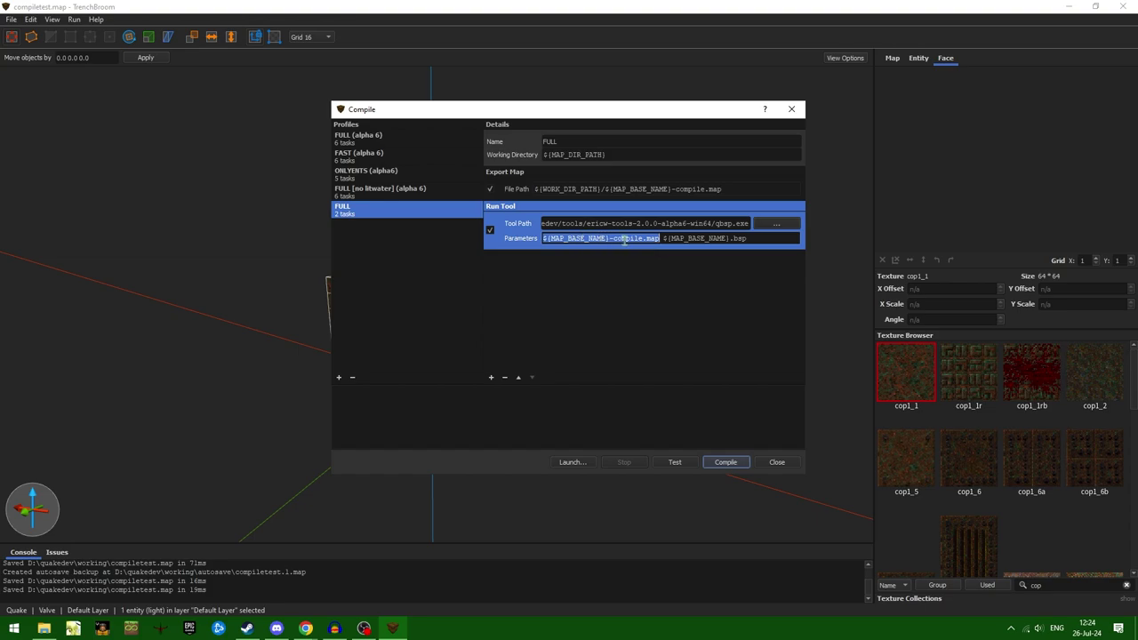
click(736, 190)
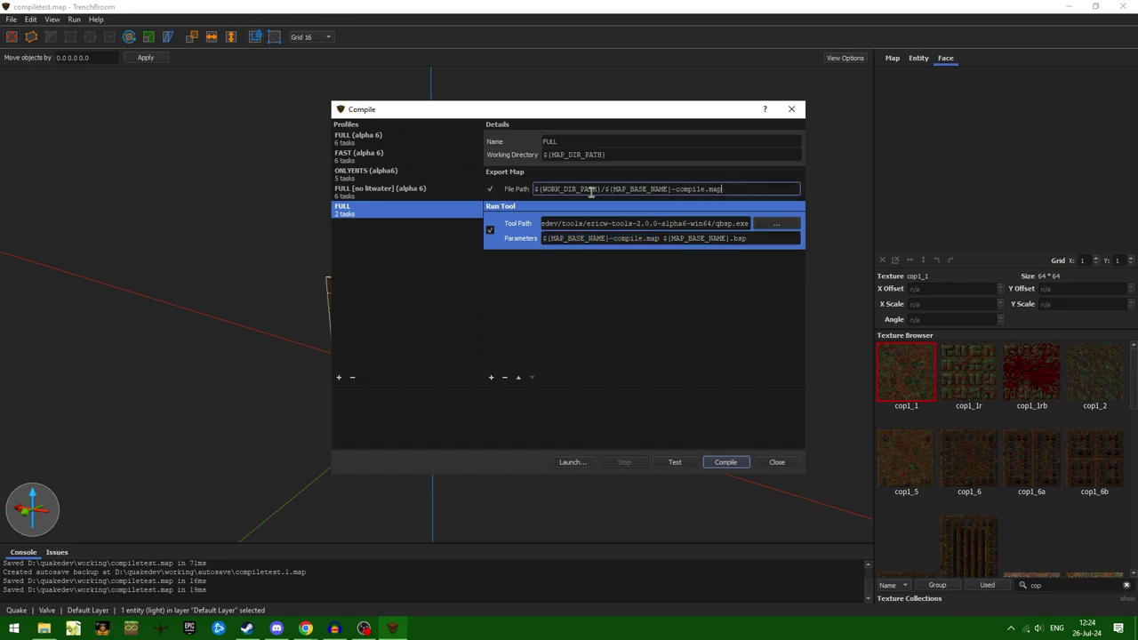
drag(607, 190, 803, 194)
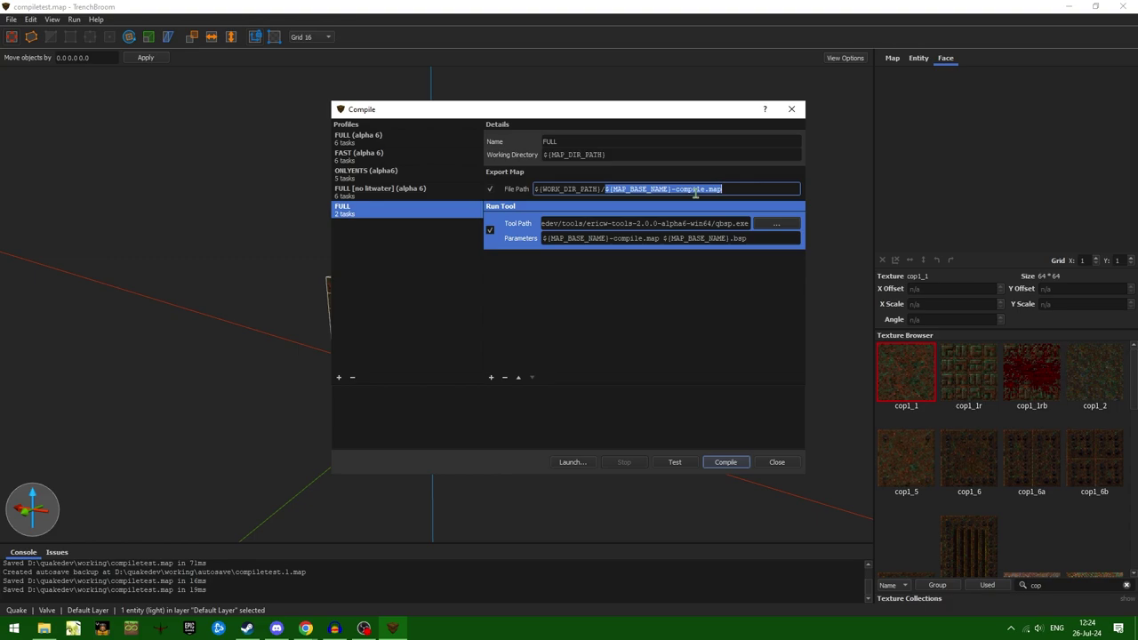
click(699, 296)
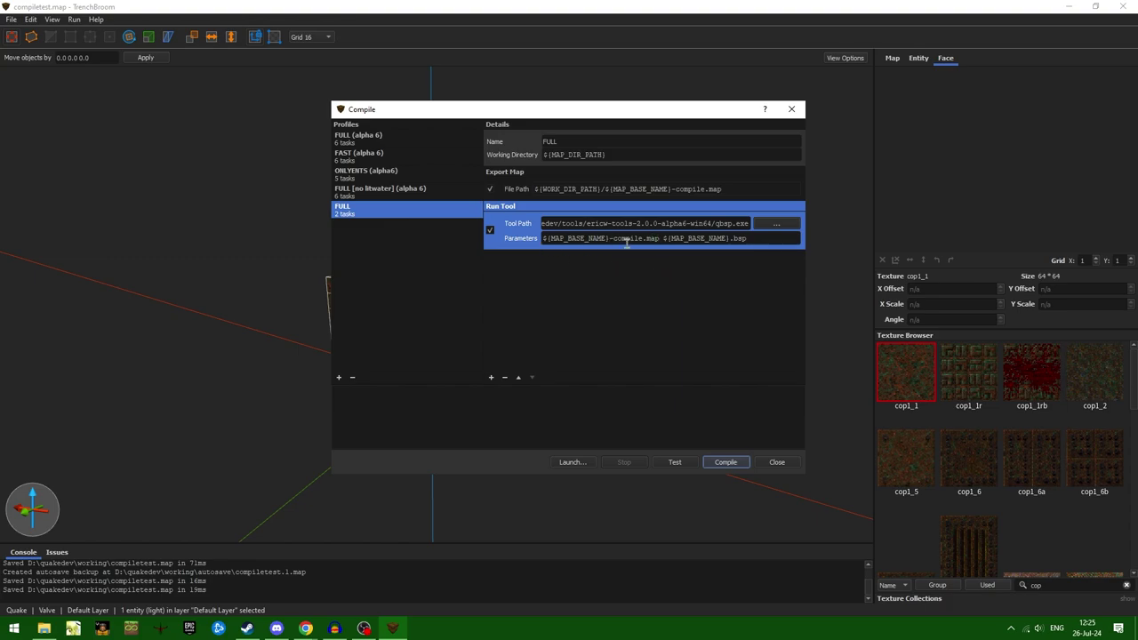
drag(660, 238, 539, 240)
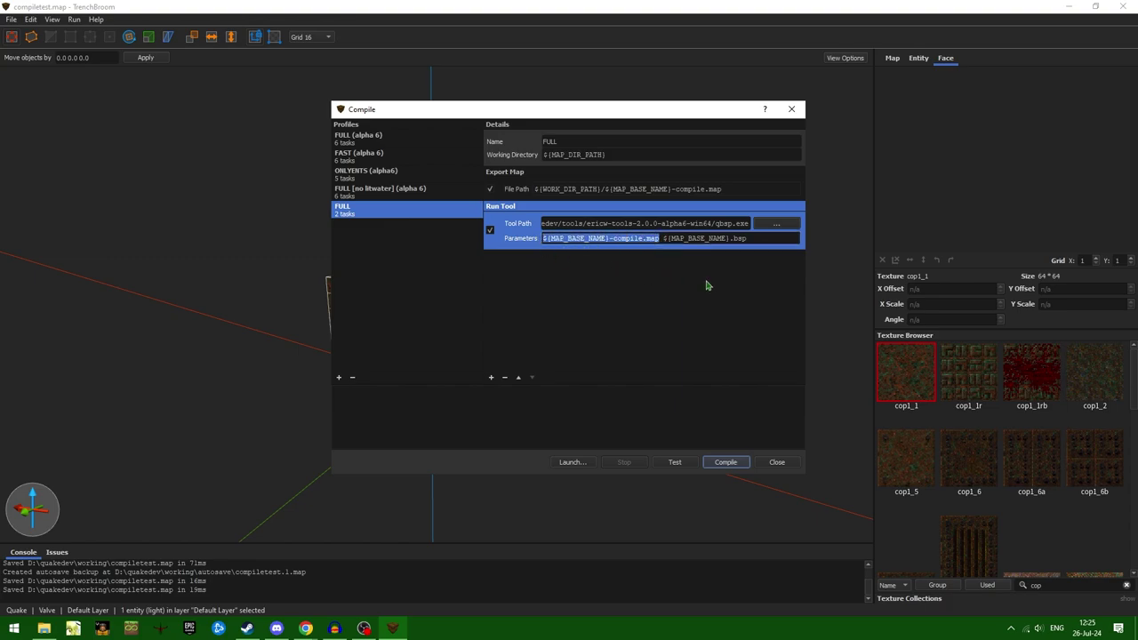
key(Right)
key(shift+End)
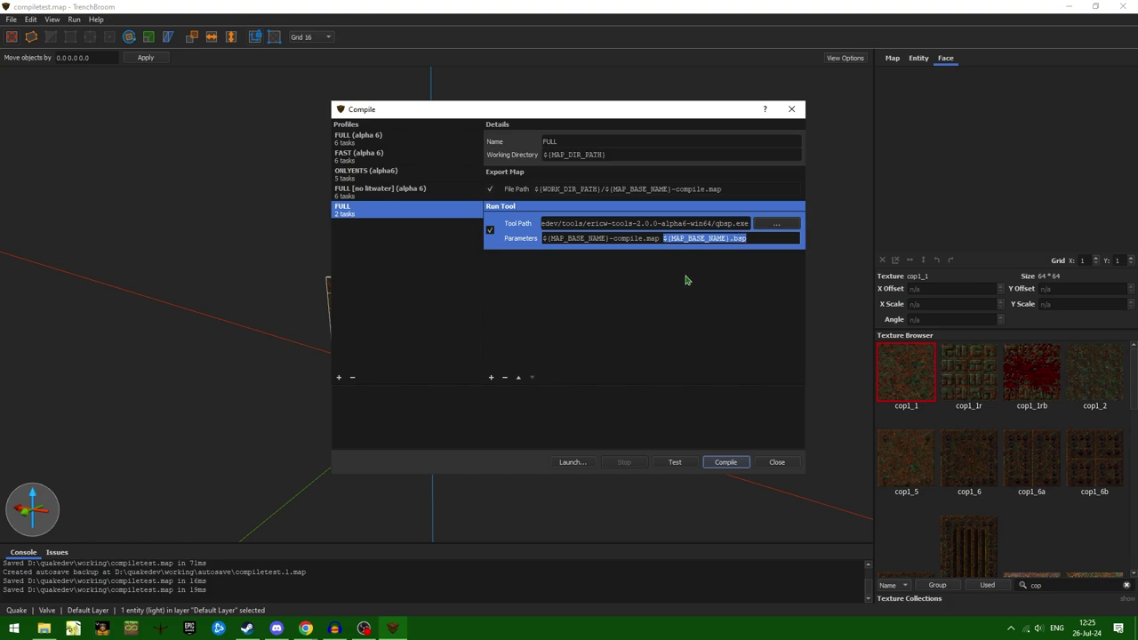
click(704, 189)
drag(704, 189, 675, 191)
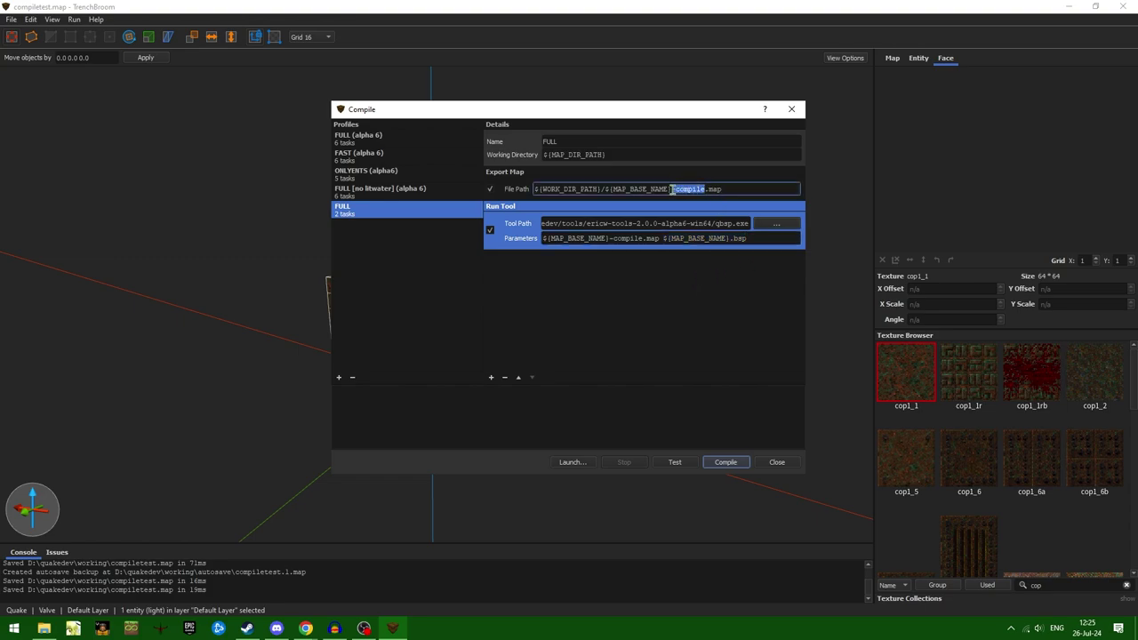
click(727, 191)
click(744, 255)
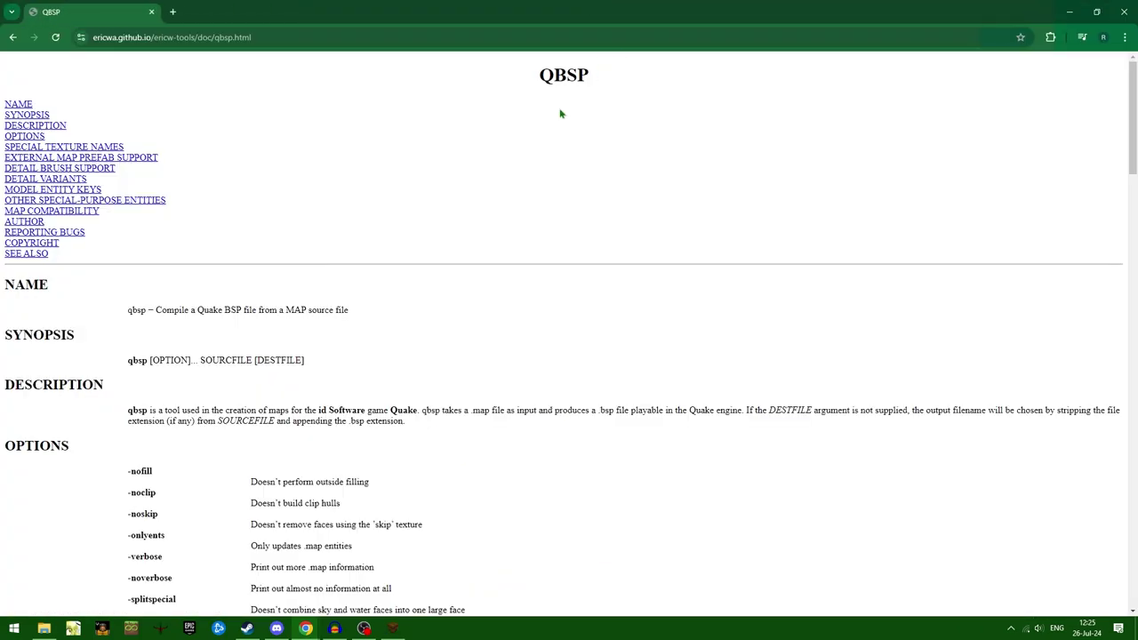
- Scroll through the ericw-tools qbsp options page, then switch back to TrenchBroom
scroll(557, 221, down, 4)
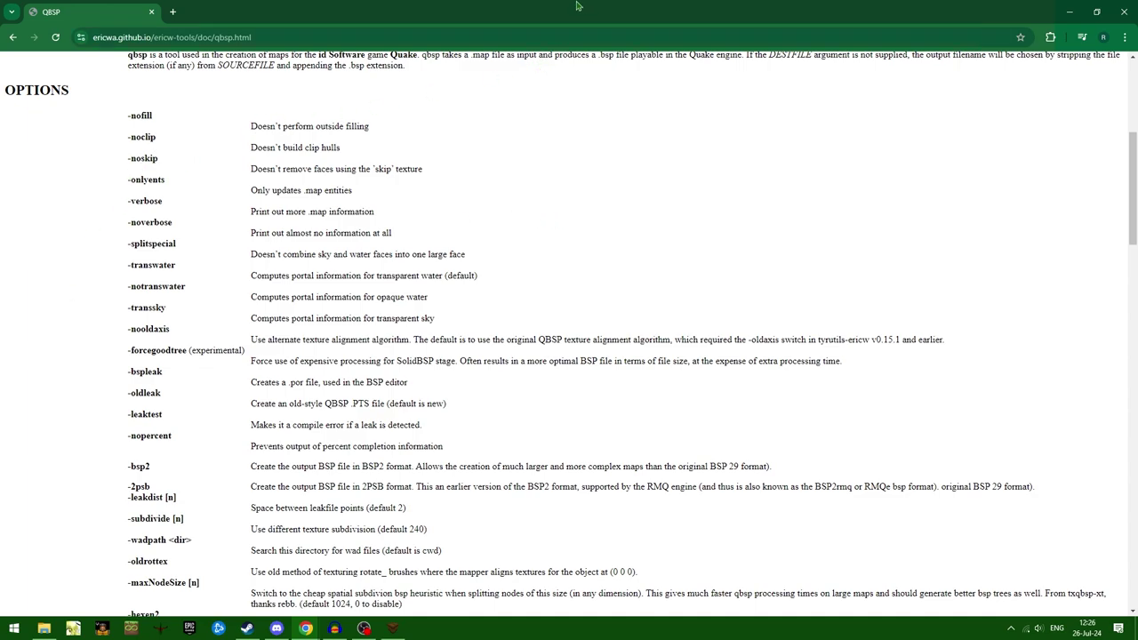
scroll(611, 129, up, 1)
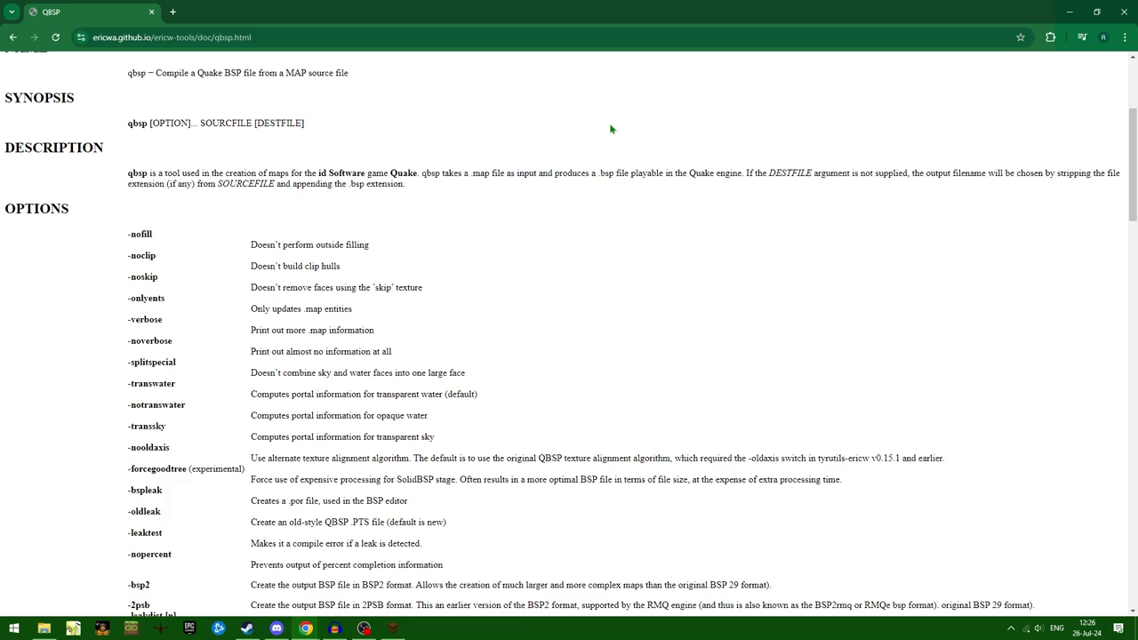
scroll(610, 129, down, 1)
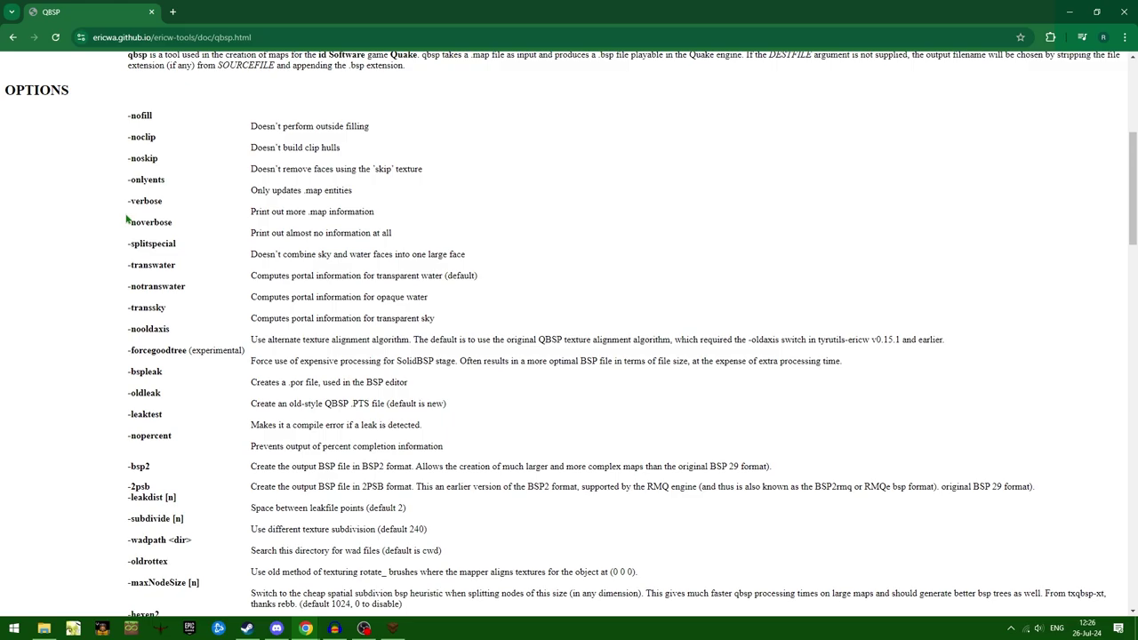
scroll(126, 218, down, 1)
scroll(127, 218, down, 2)
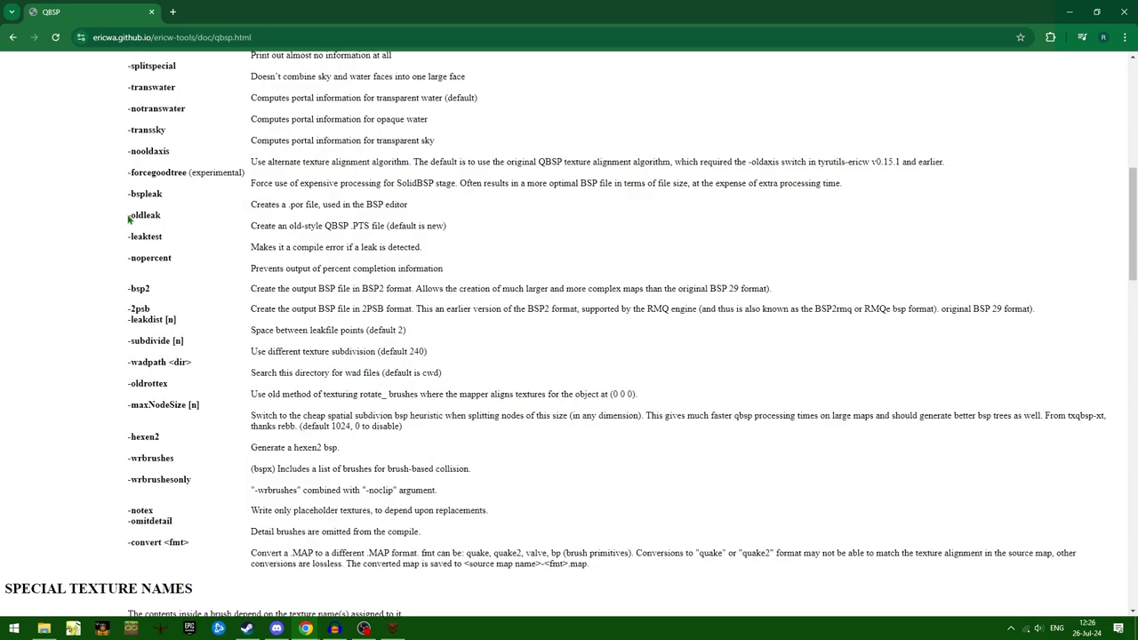
scroll(142, 245, up, 5)
scroll(507, 258, down, 5)
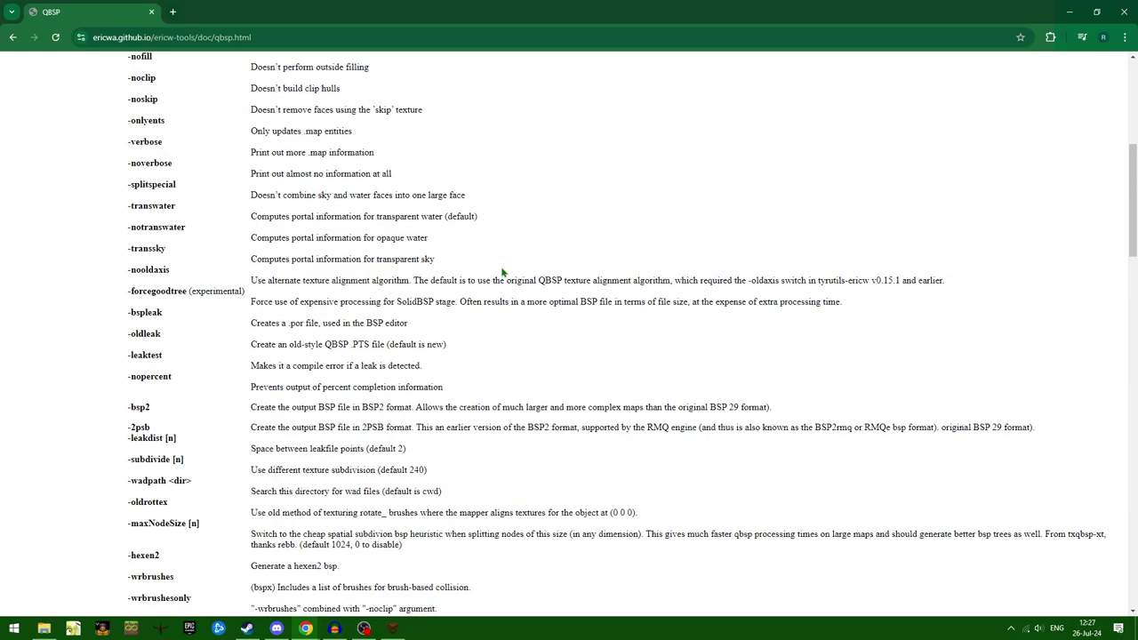
scroll(507, 259, up, 1)
scroll(665, 153, up, 3)
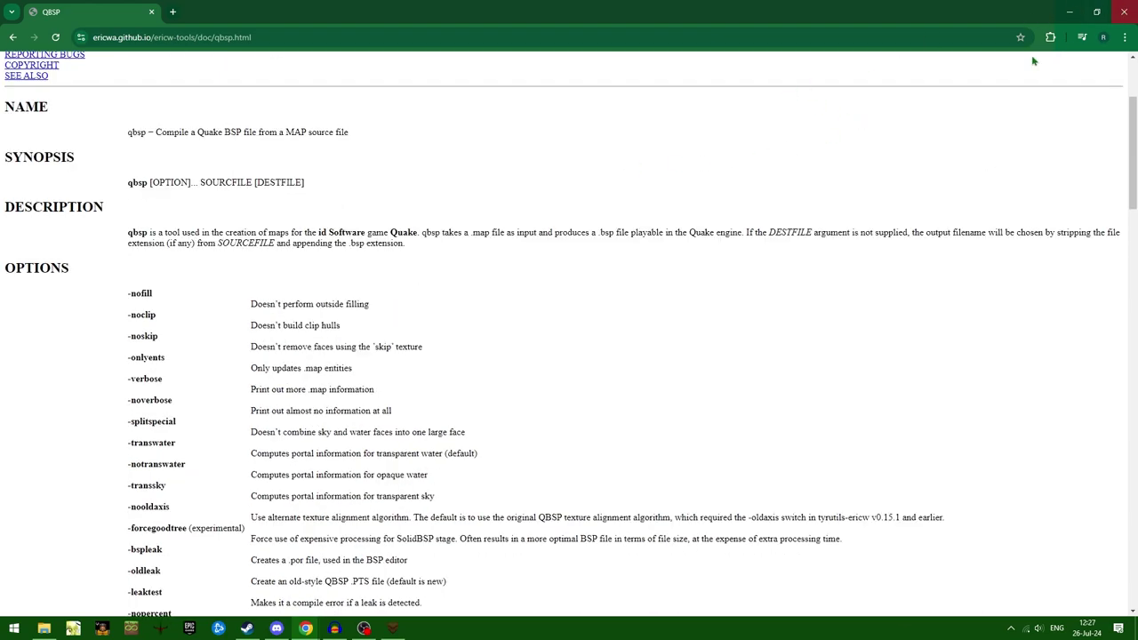
key(alt+Tab)
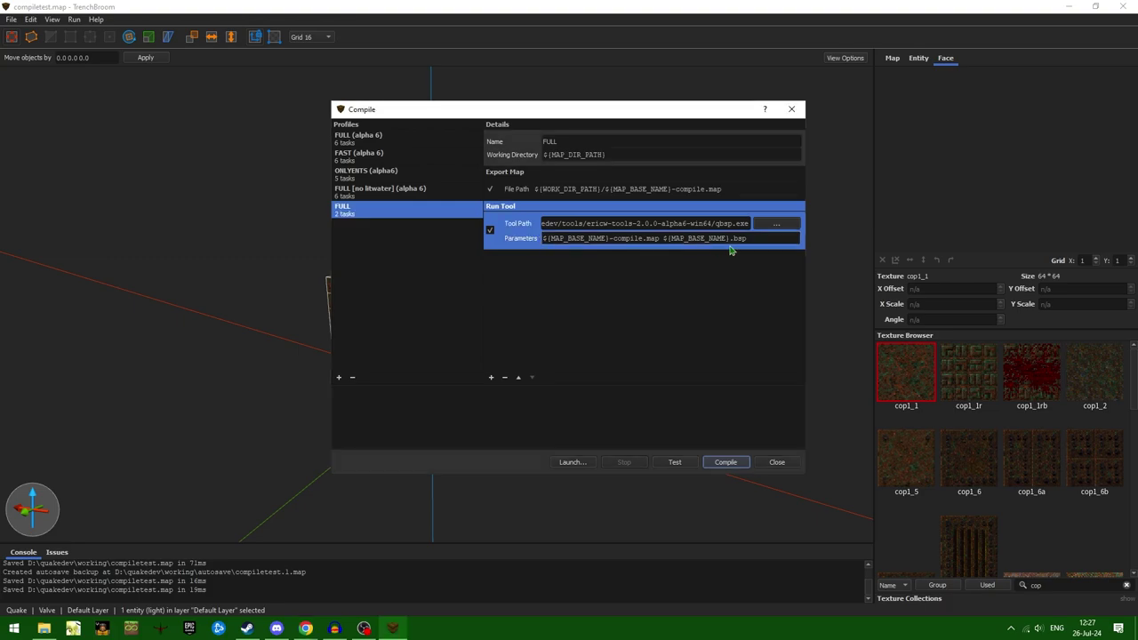
- Try adding -splitturb to the qbsp parameters, remove it again, and open the add-task menu
text(-)
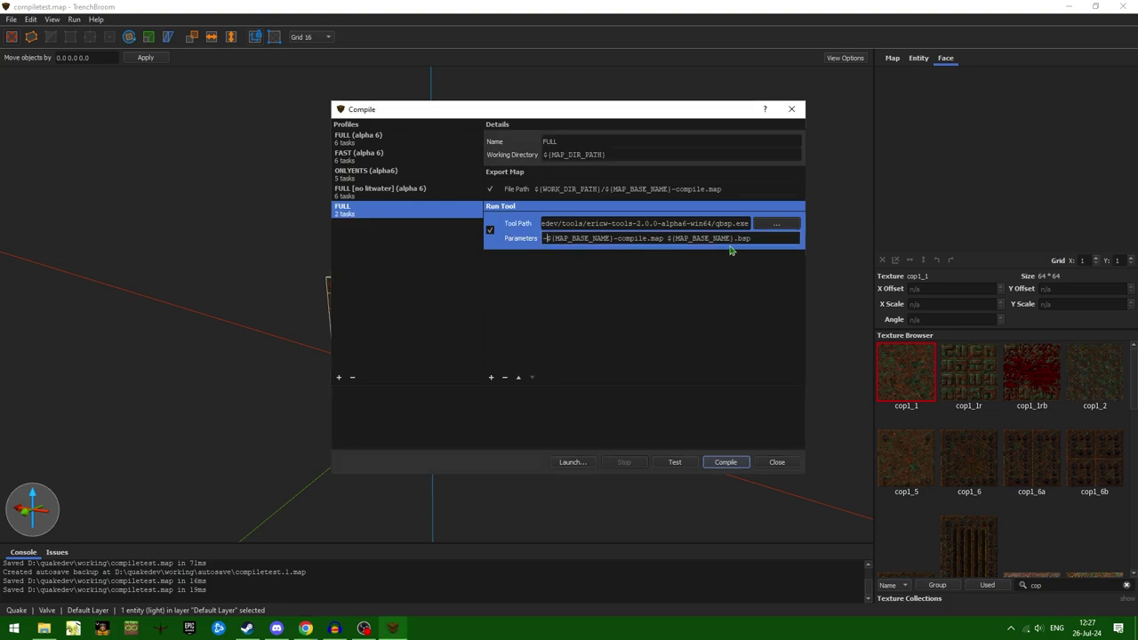
text(s)
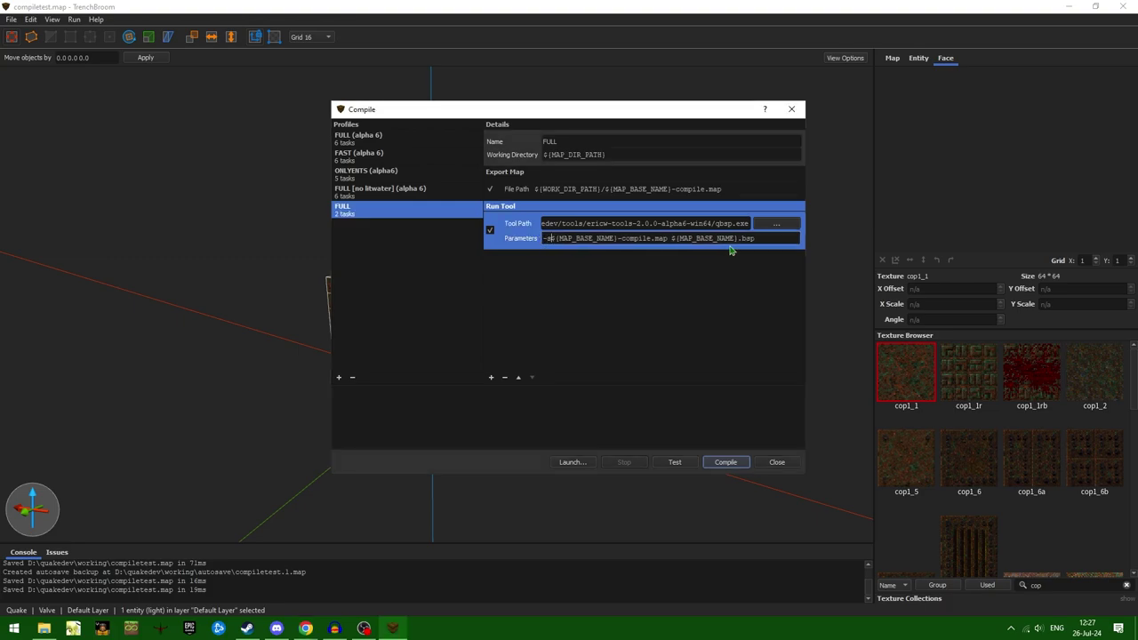
text(plitturb)
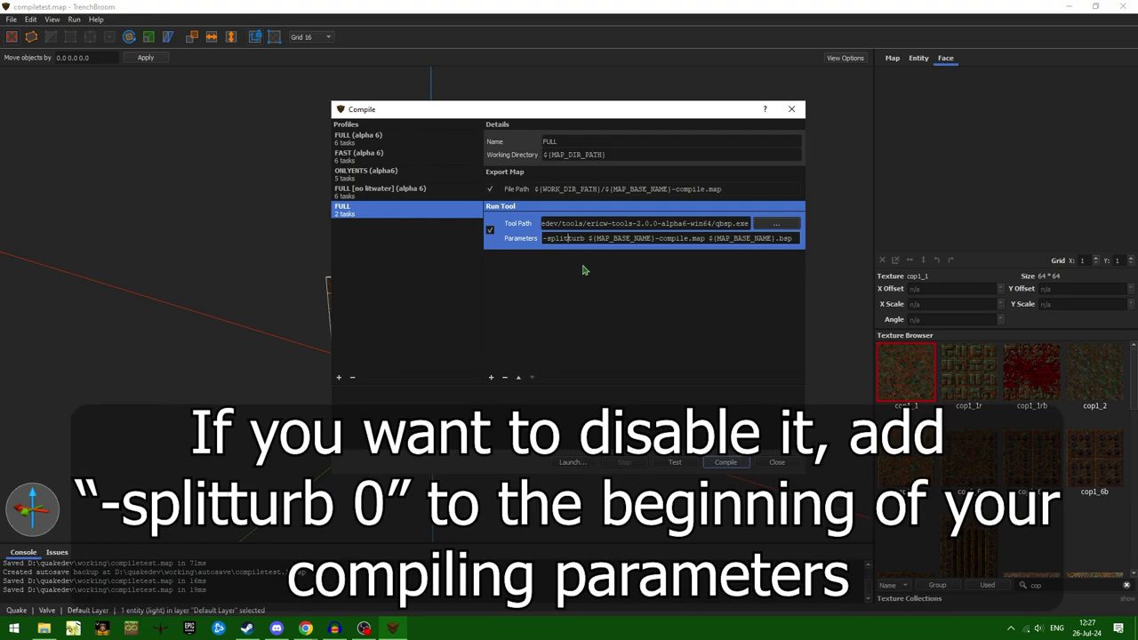
key(BackSpace)
key(BackSpace)
key(BackSpace)
key(BackSpace)
key(BackSpace)
key(BackSpace)
key(BackSpace)
key(BackSpace)
key(BackSpace)
key(BackSpace)
key(BackSpace)
click(492, 378)
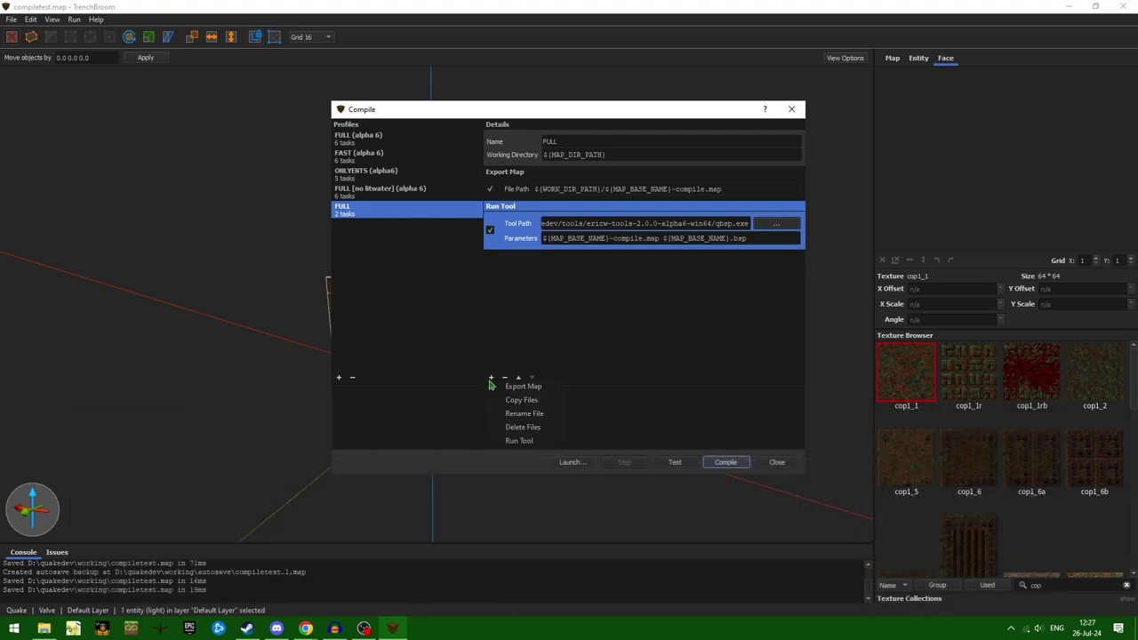
- Add a Run Tool task using vis.exe and select ${MAP_BASE_NAME}.bsp in the qbsp parameters
click(536, 443)
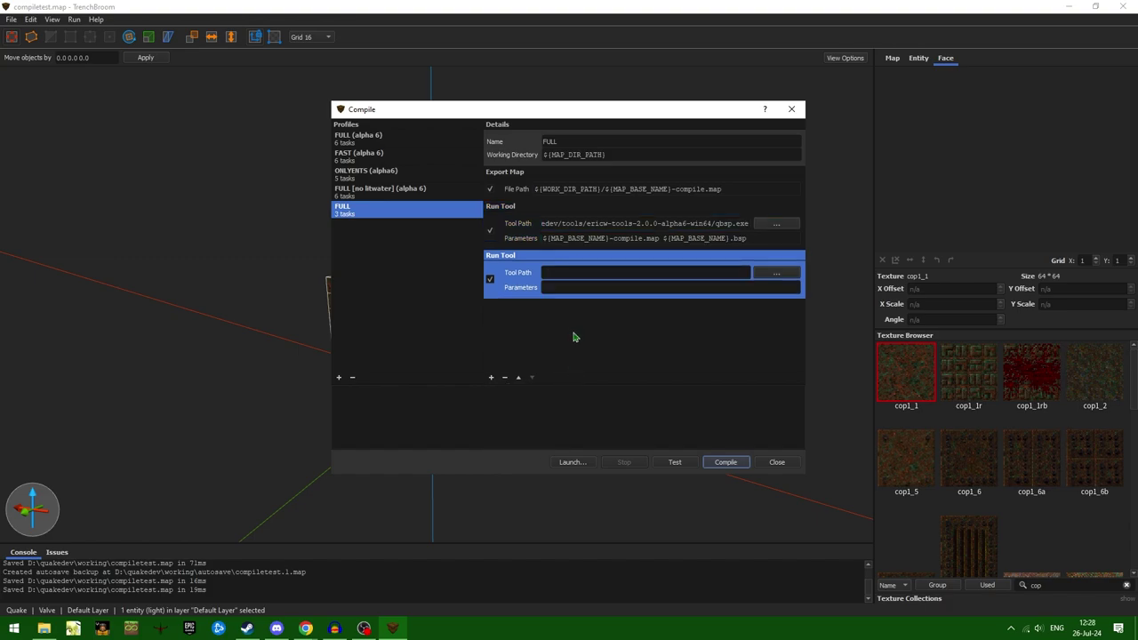
click(772, 277)
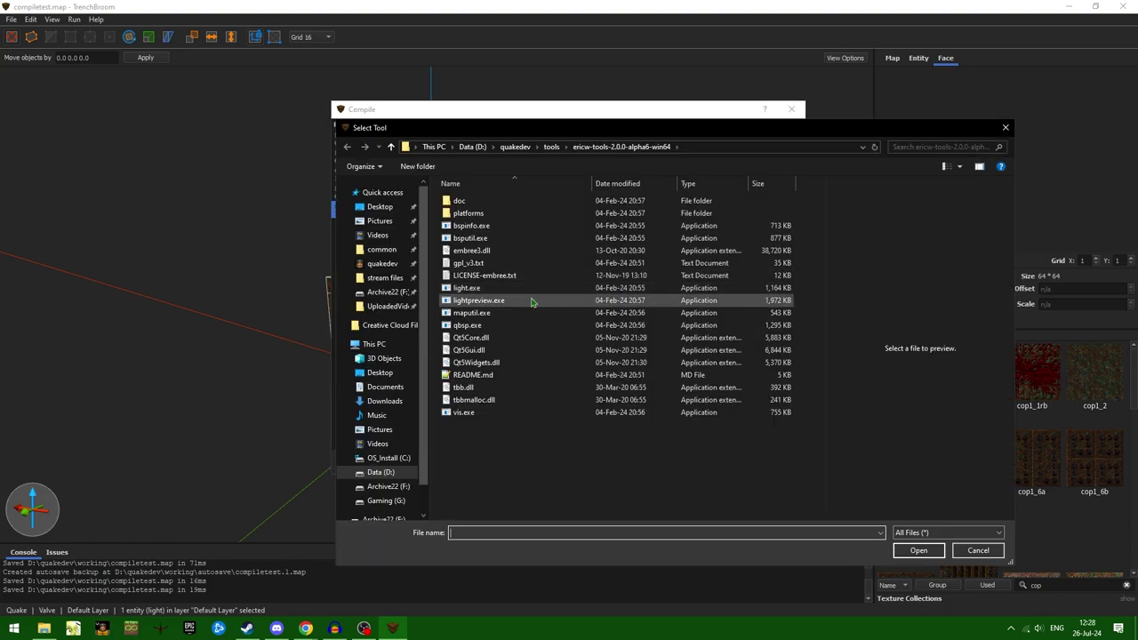
click(542, 416)
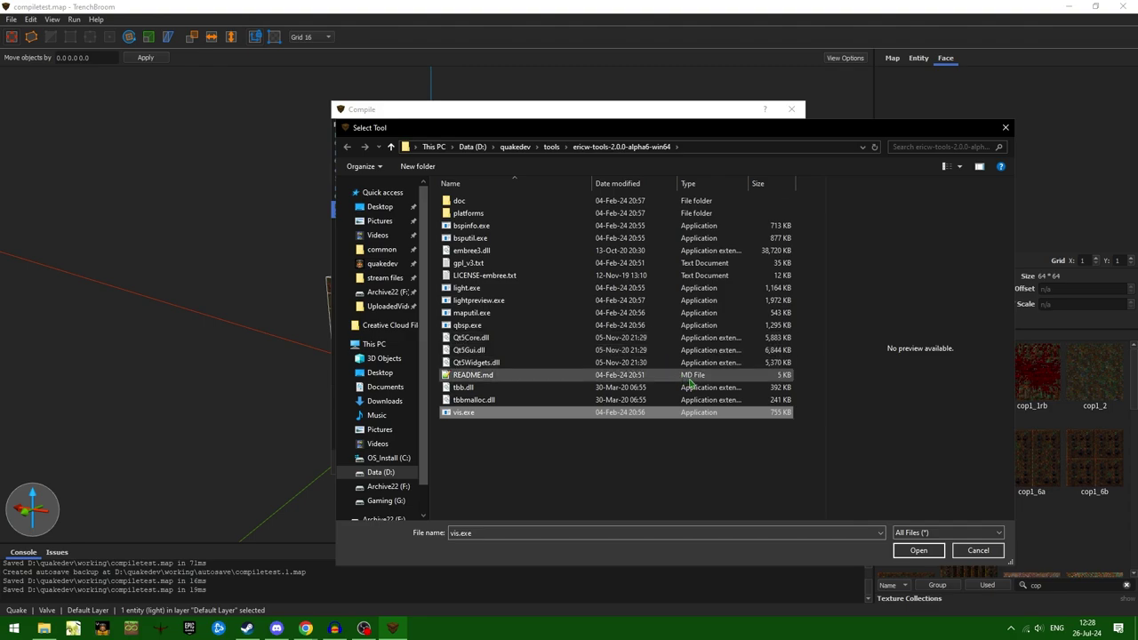
click(921, 552)
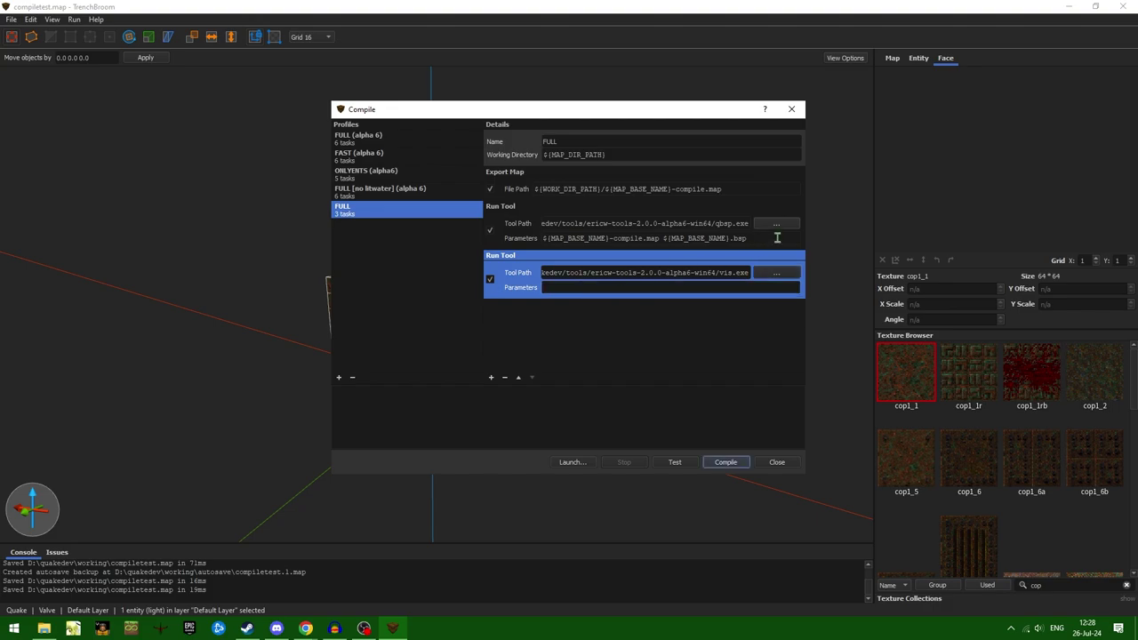
click(711, 239)
shift+click(664, 239)
key(ctrl+c)
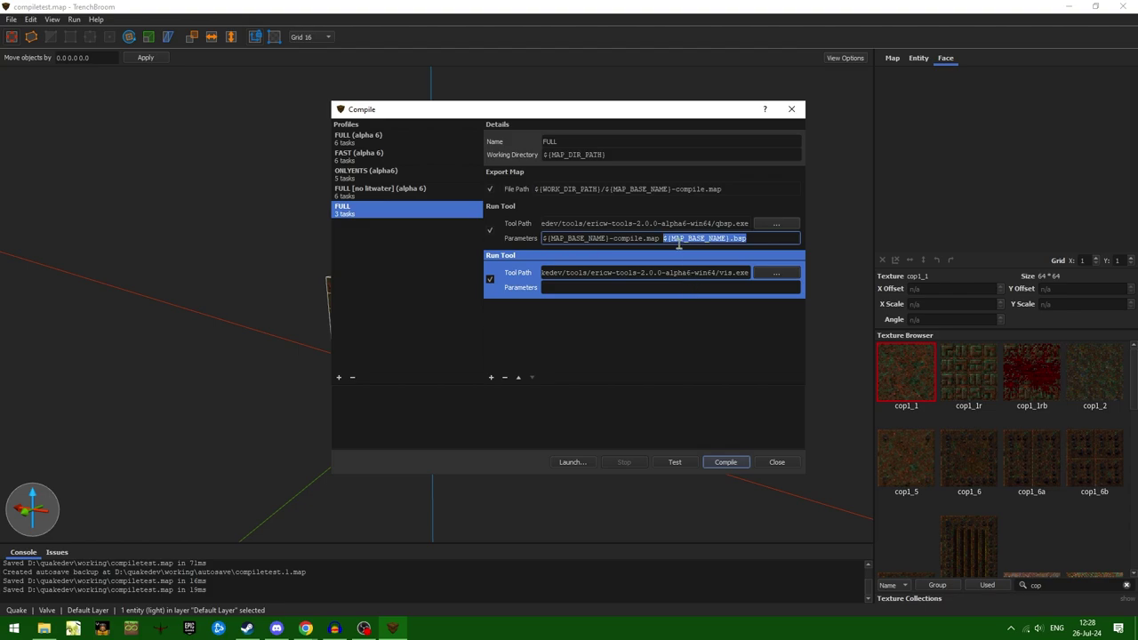
- Set the vis parameters to ${MAP_BASE_NAME}.bsp, removing a briefly typed -noambient flag
click(676, 287)
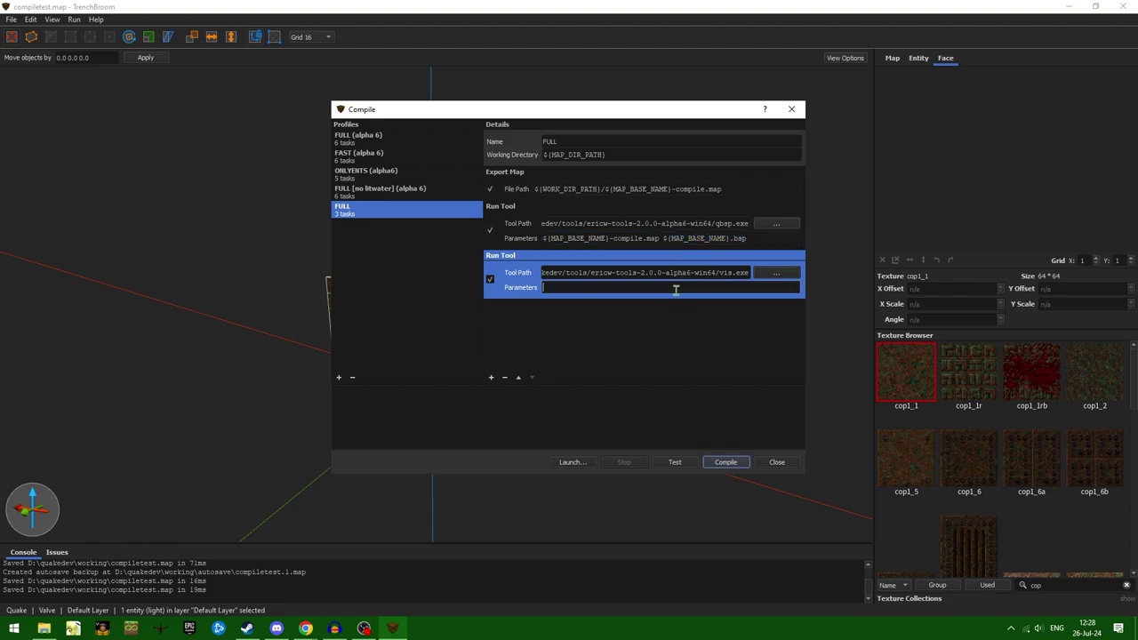
key(ctrl+v)
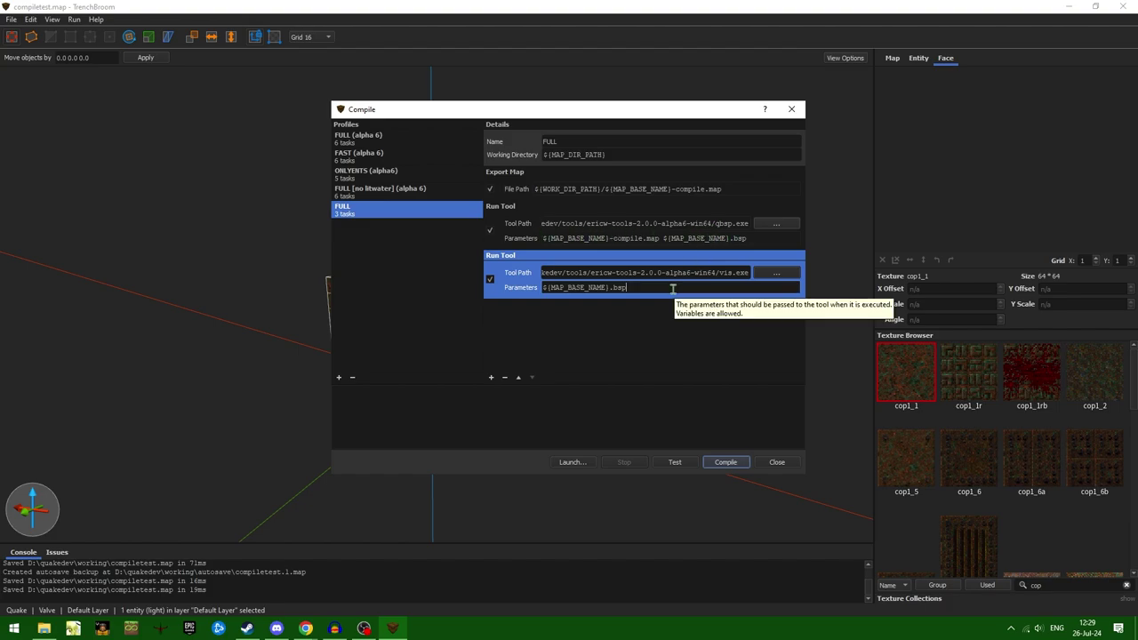
key(Home)
text(-)
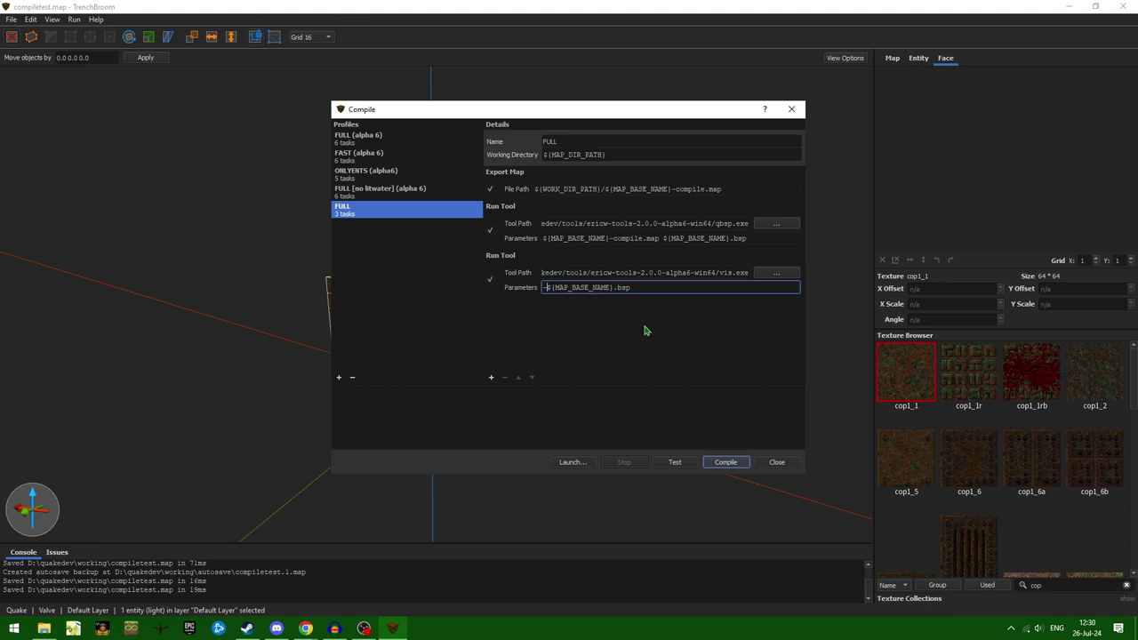
text(noambient)
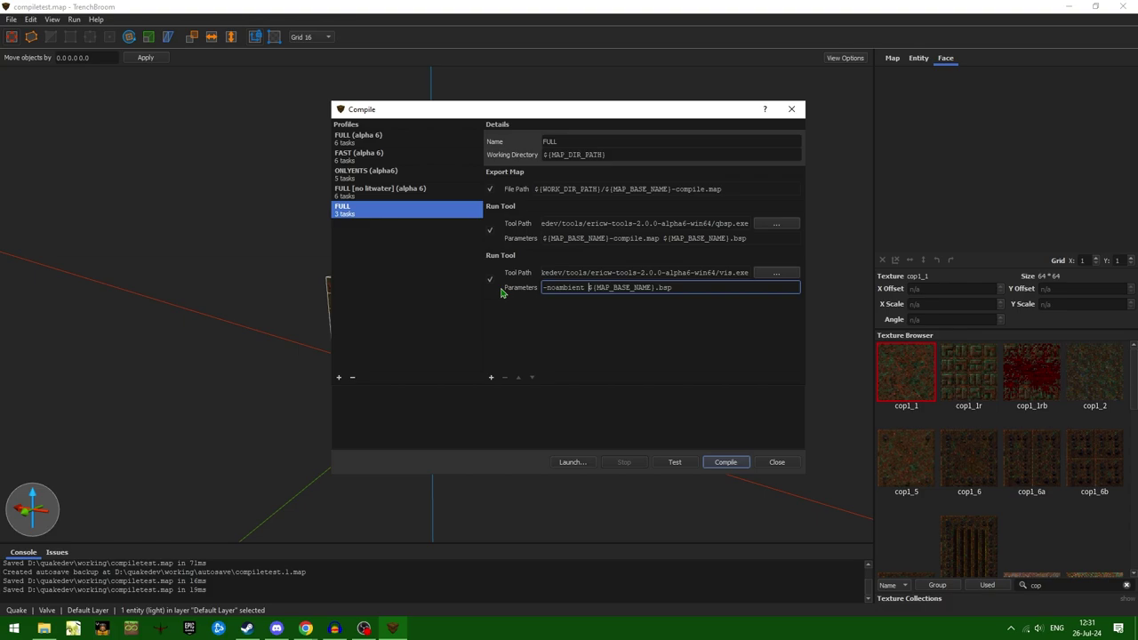
key(ctrl+shift+Left)
key(BackSpace)
- Add a Run Tool task after vis that runs light.exe
click(491, 377)
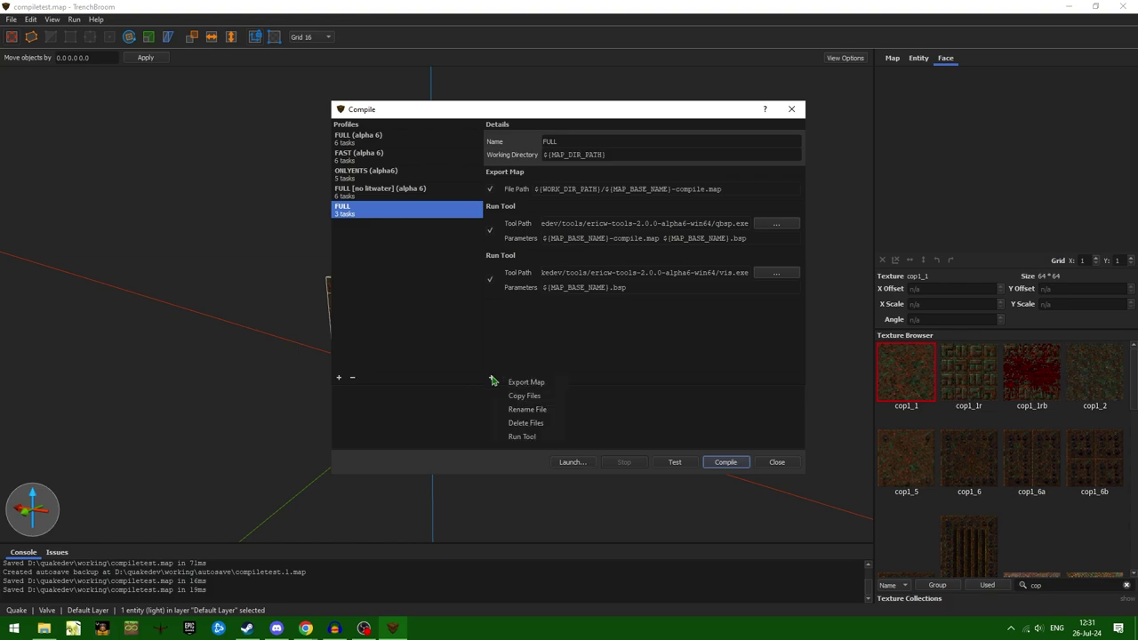
click(524, 436)
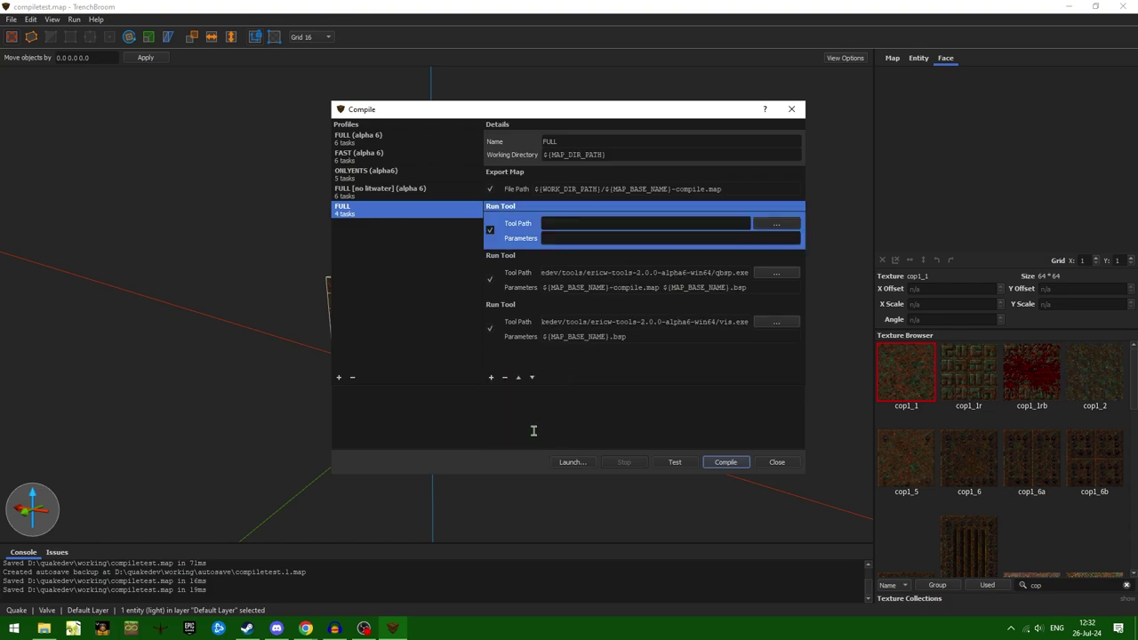
click(675, 252)
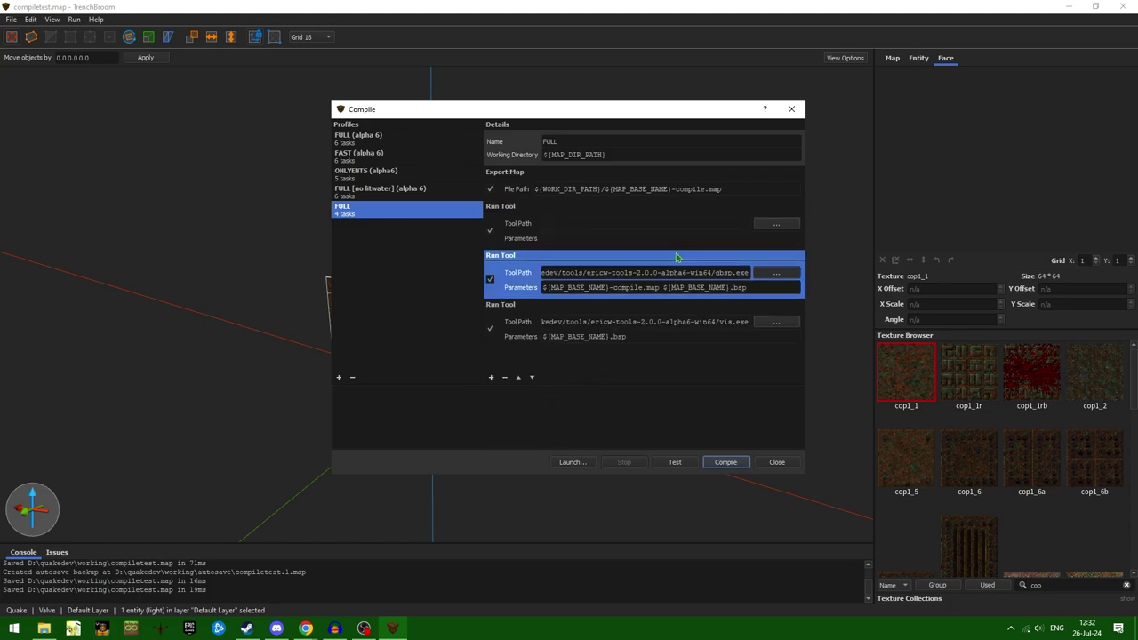
click(679, 219)
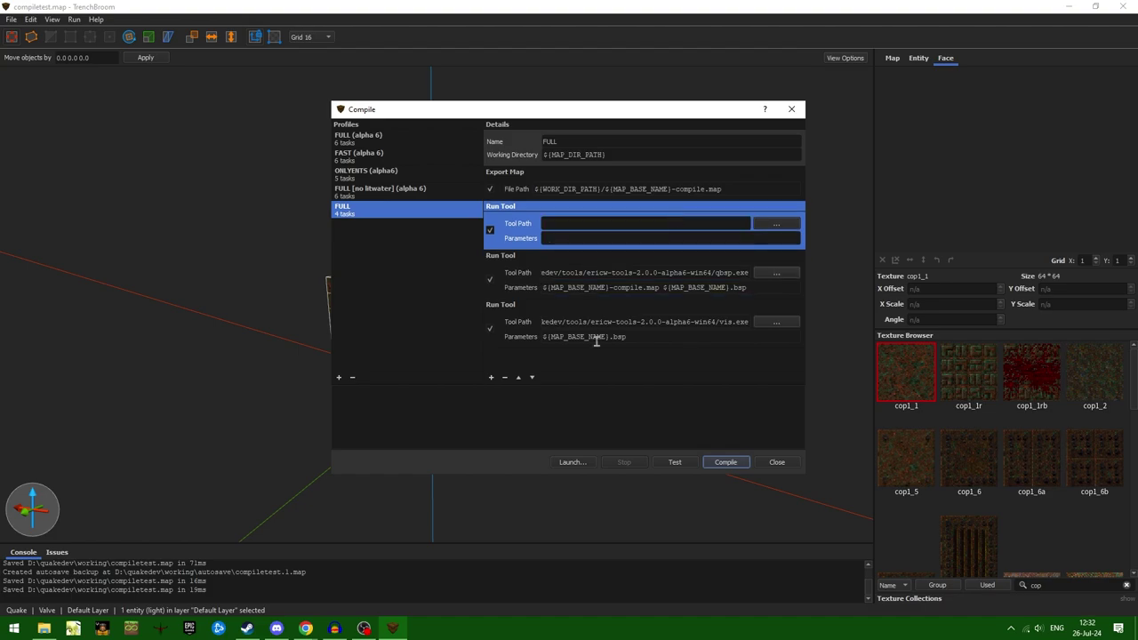
click(531, 378)
click(531, 378)
click(776, 322)
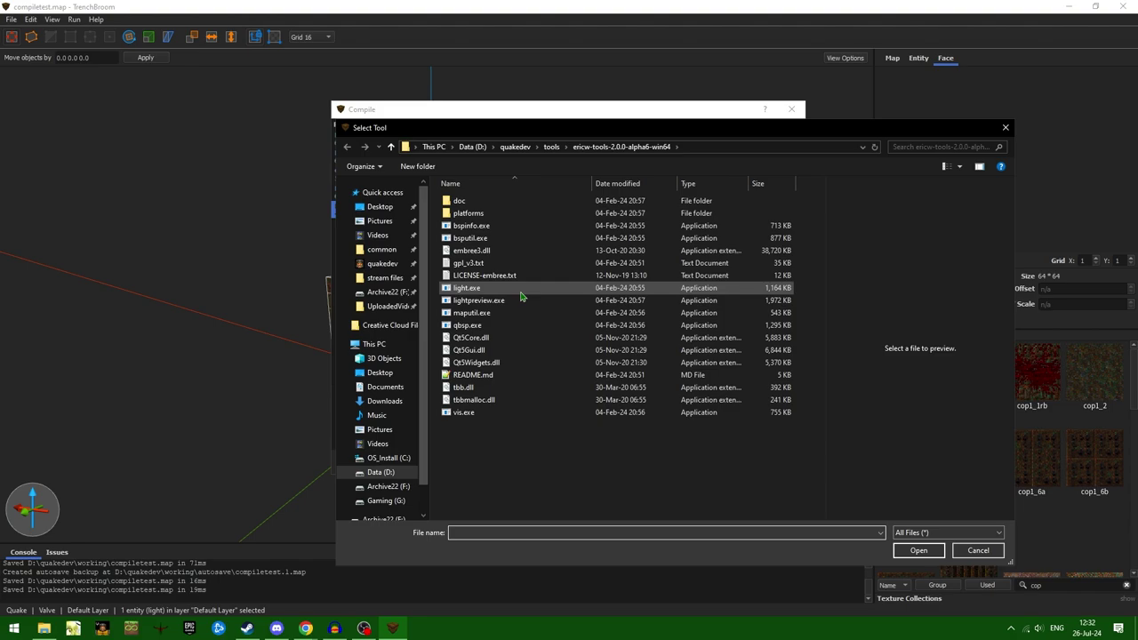
click(522, 292)
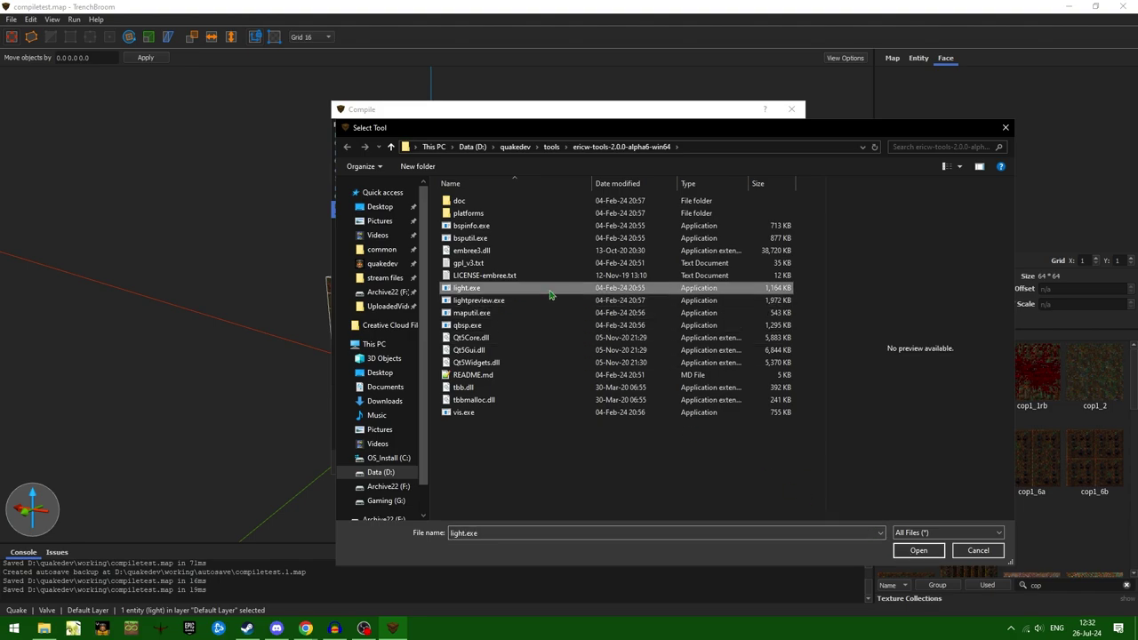
click(919, 551)
- Copy ${MAP_BASE_NAME}.bsp from the vis parameters into the light task's parameters
drag(640, 290, 507, 286)
key(ctrl+c)
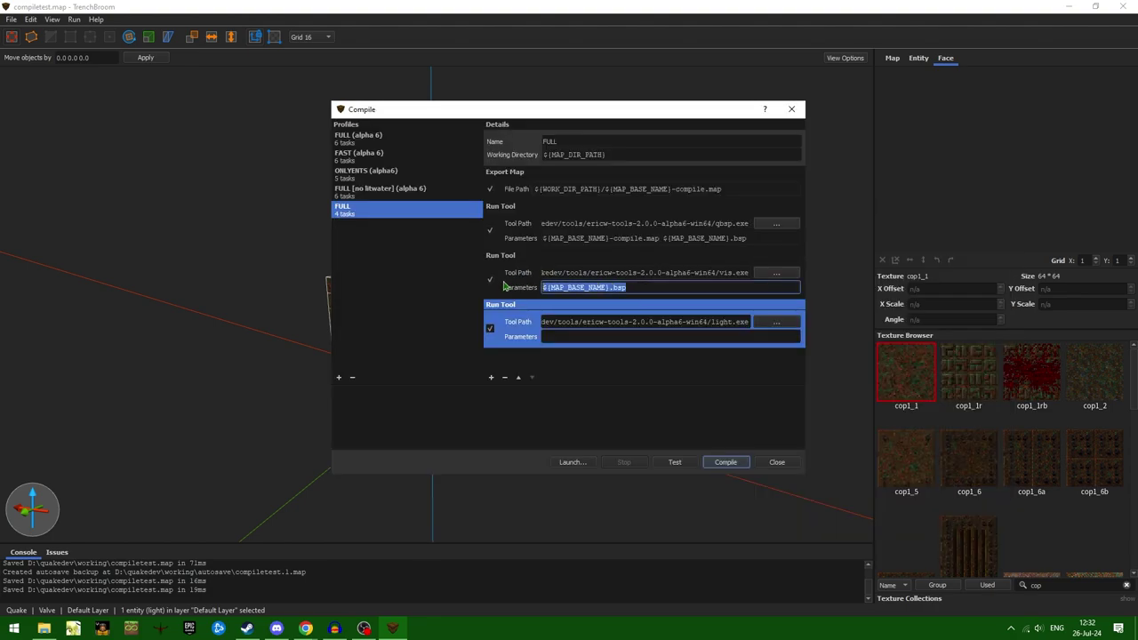
click(566, 337)
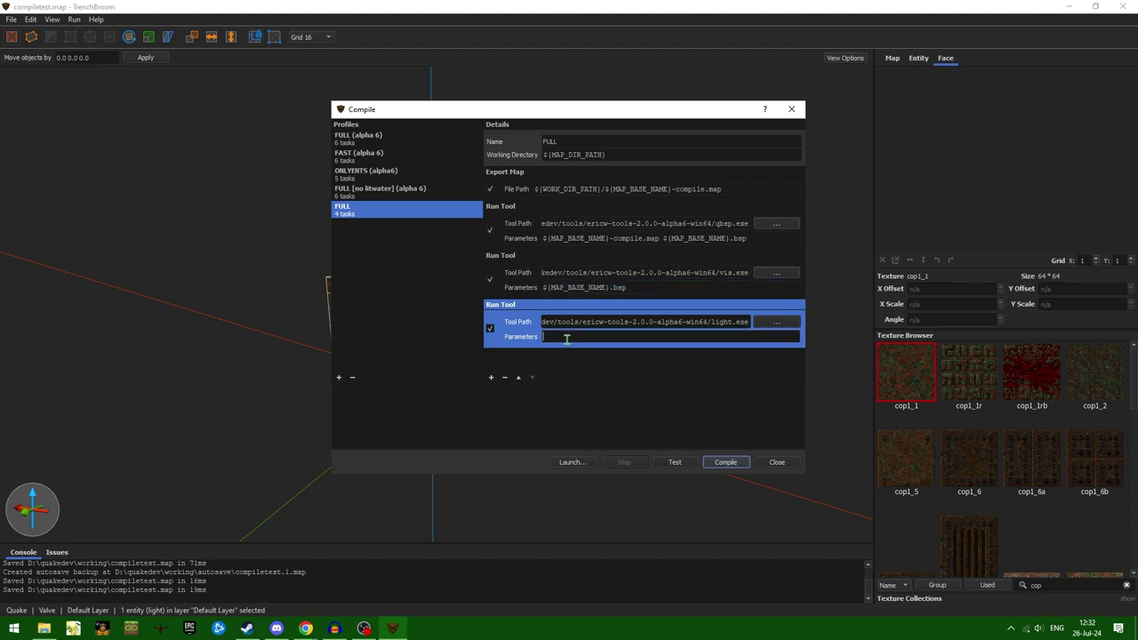
key(ctrl+v)
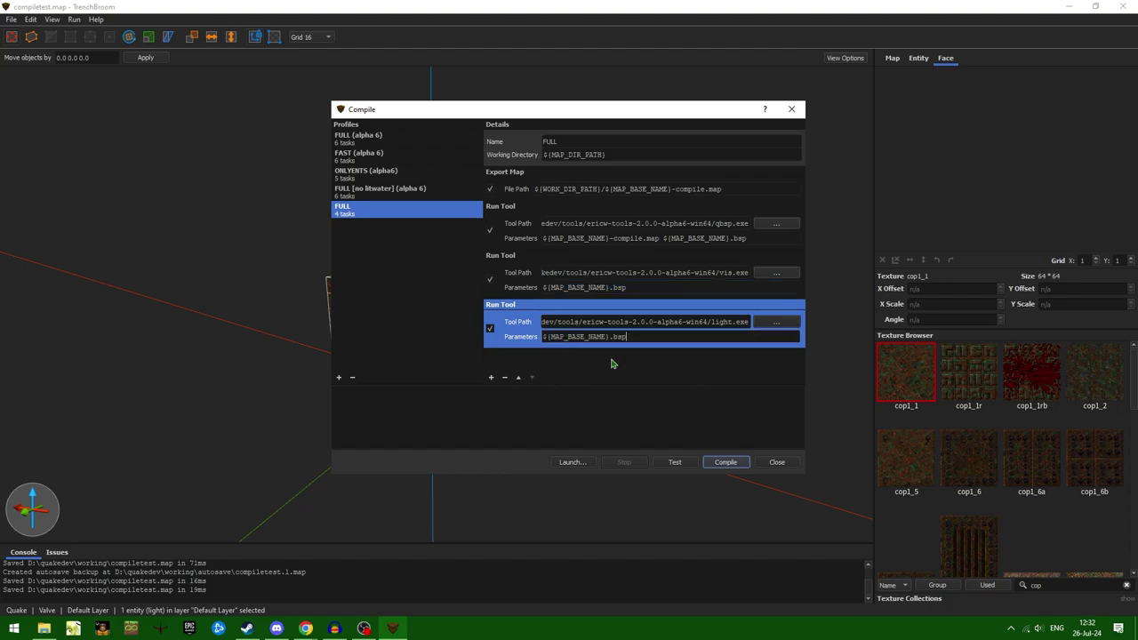